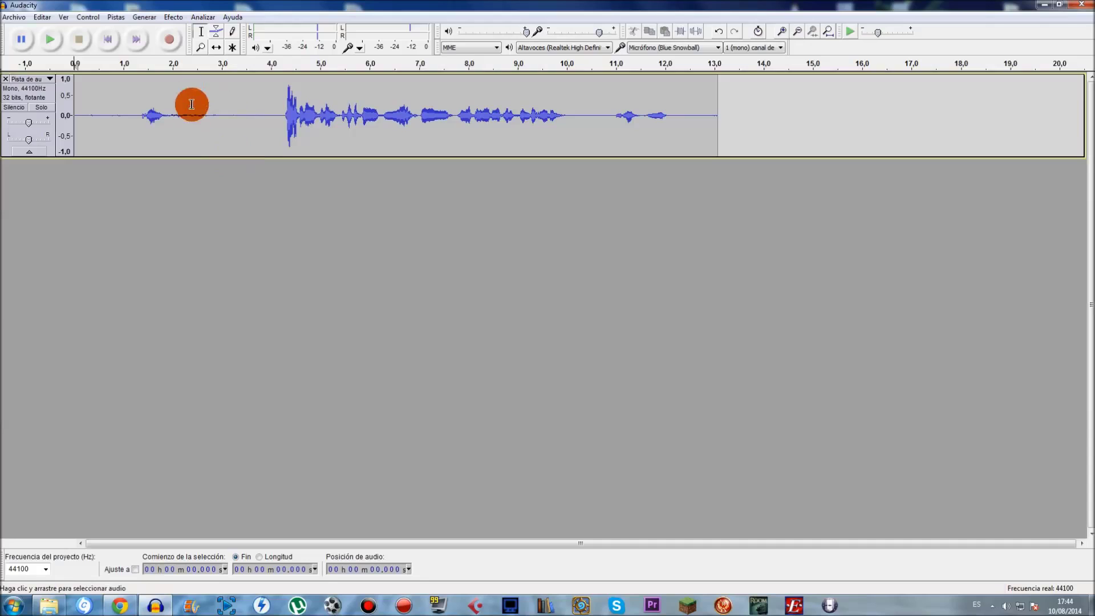
left_click(166, 17)
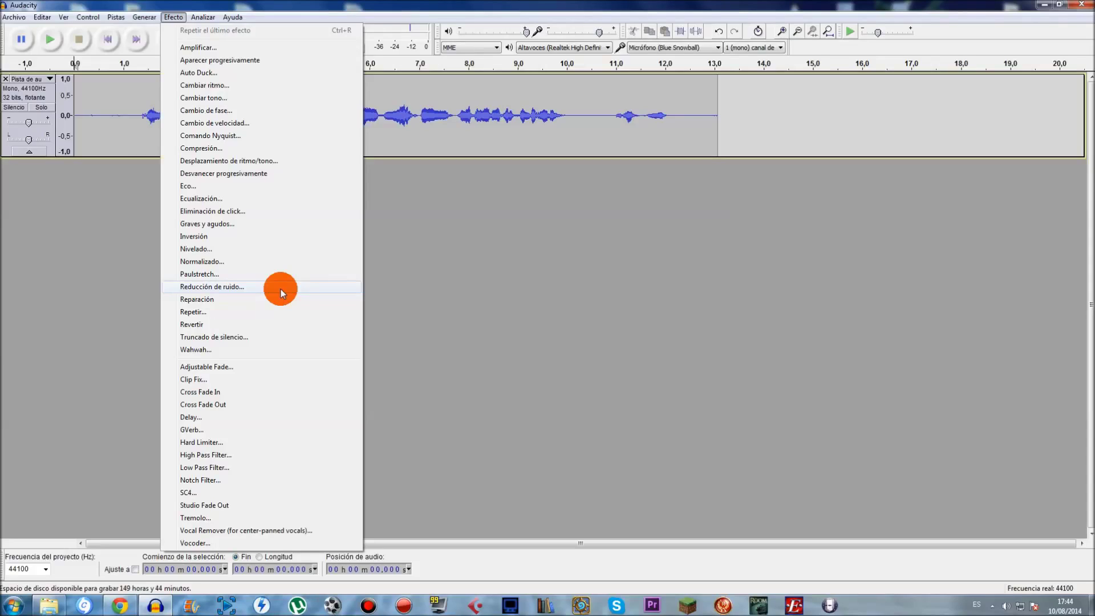
left_click(532, 245)
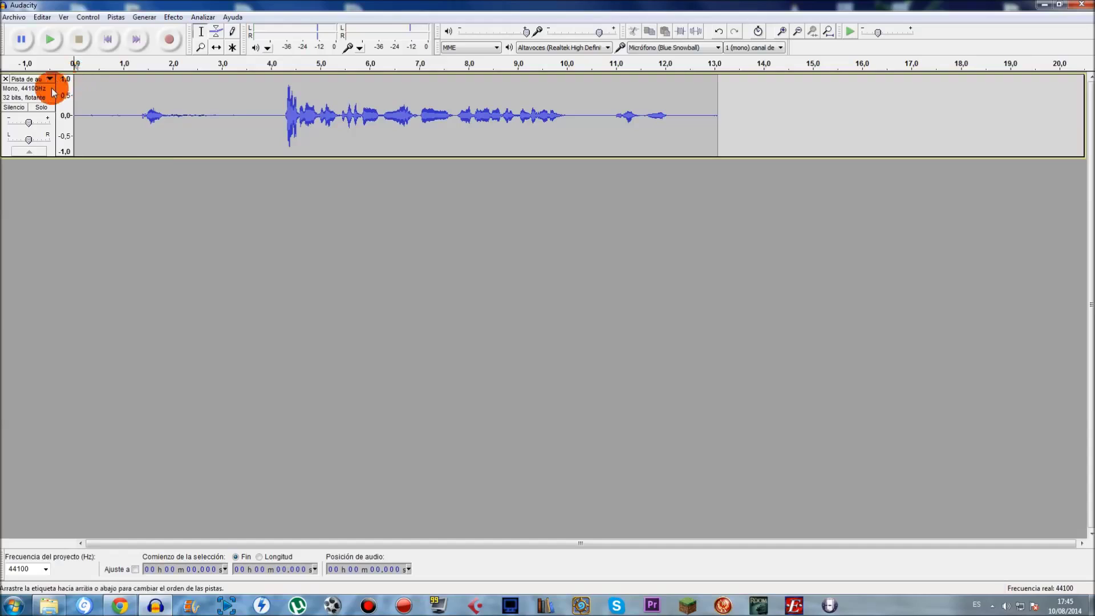
Increase the mono track's height and select its audio from about 1.3 s to 12.7 s.
left_click_drag(173, 157, 146, 178)
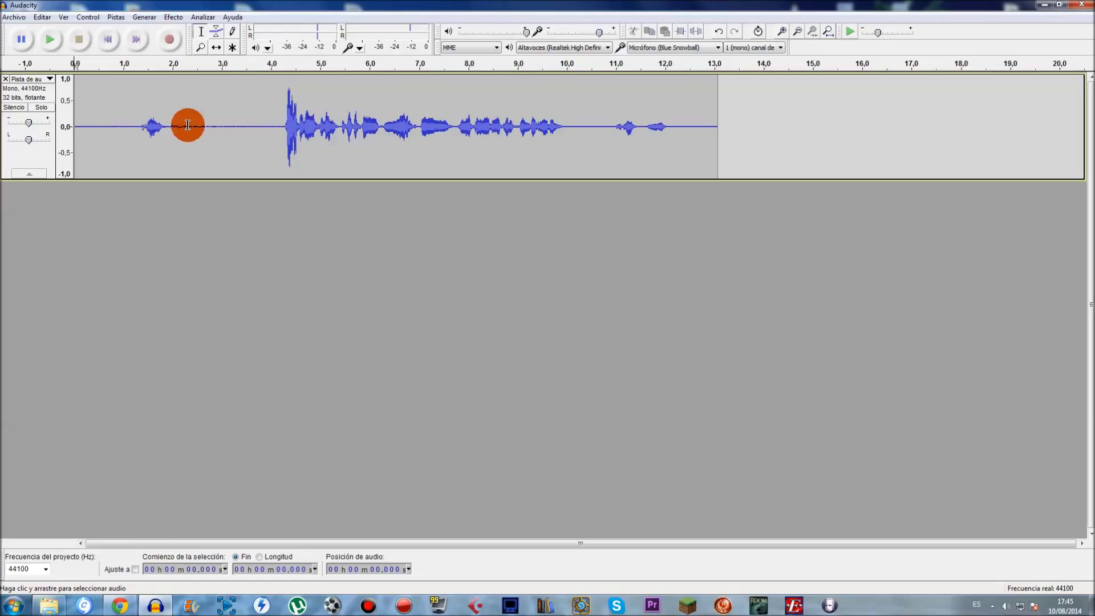
left_click_drag(701, 121, 134, 123)
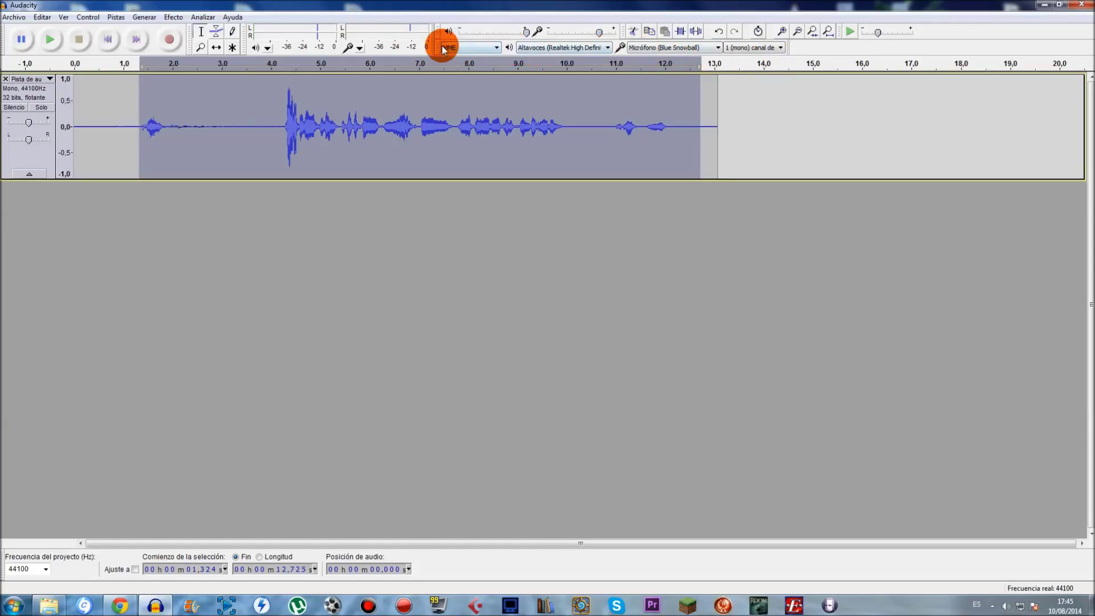
Check the audio host and microphone choices, and set the recording channels to 2 (stereo).
left_click(482, 47)
left_click(481, 46)
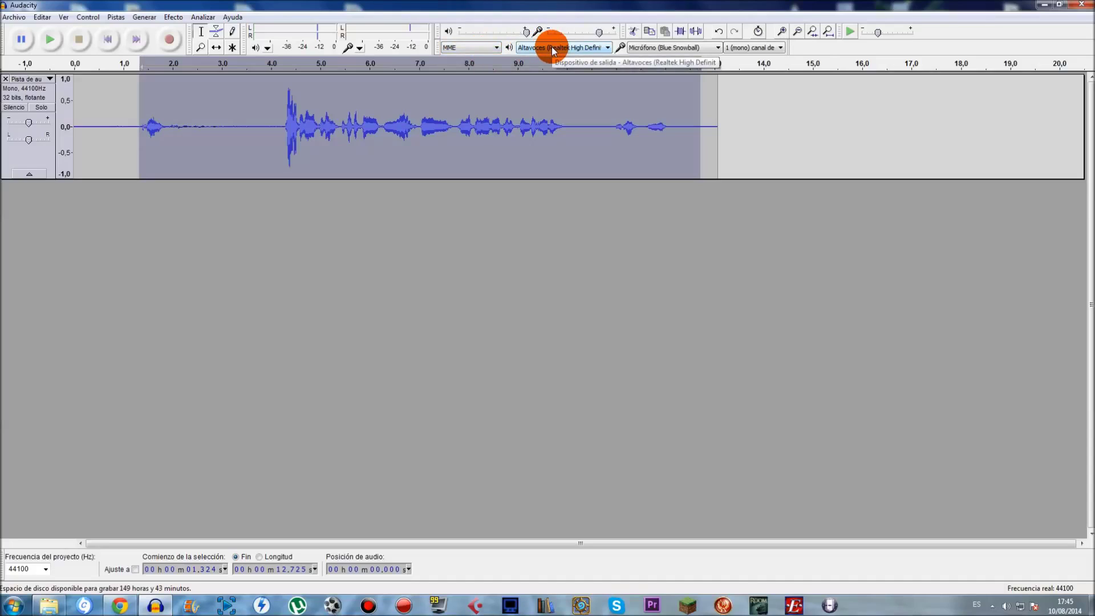
left_click(682, 50)
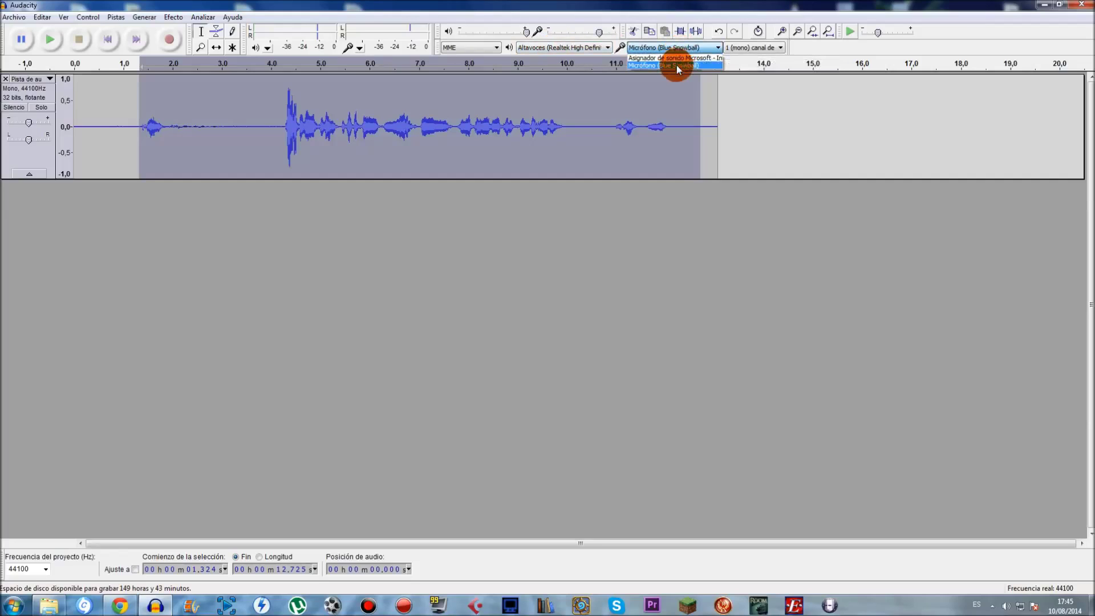
left_click(742, 50)
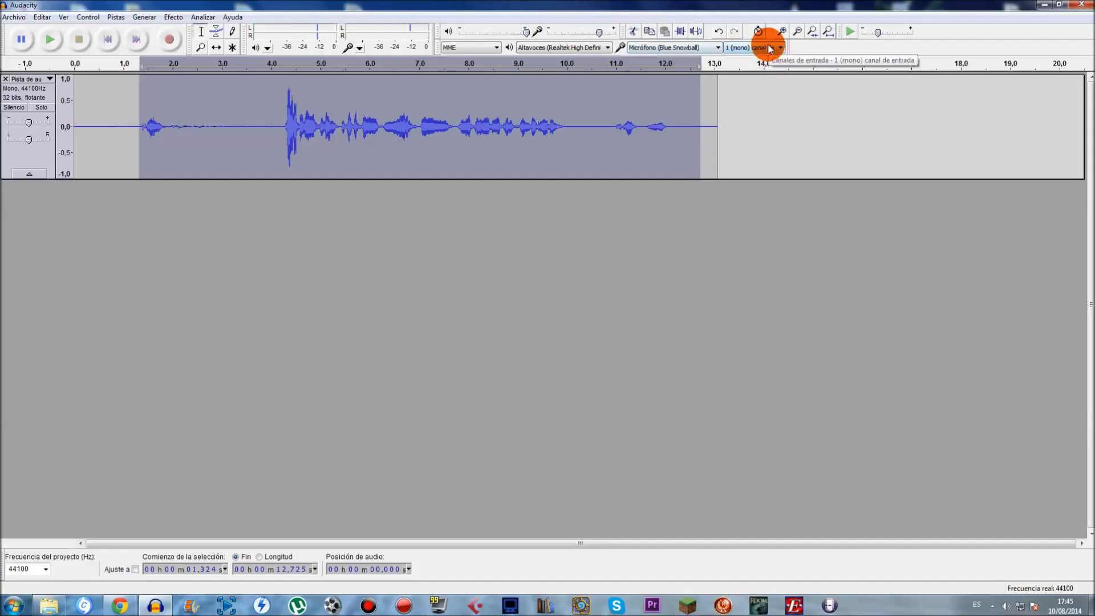
left_click(767, 49)
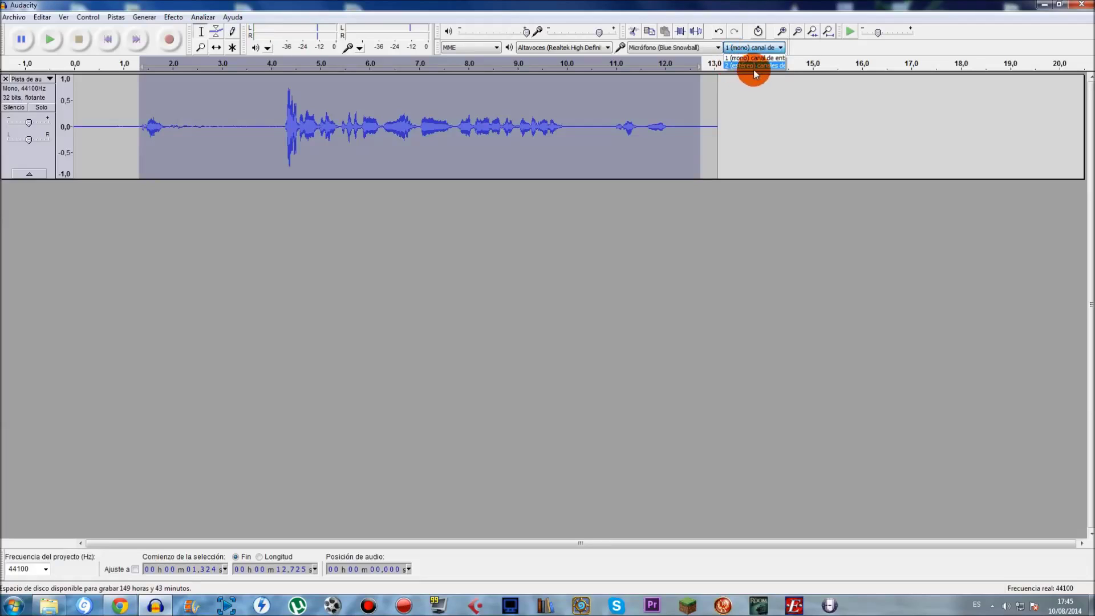
left_click(754, 66)
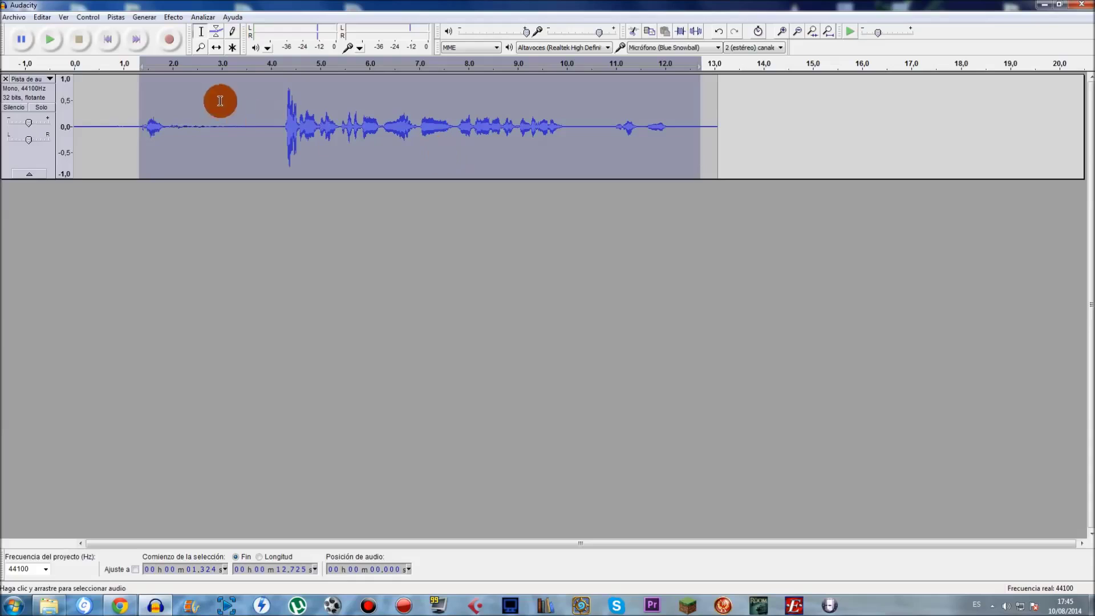
Mute the mono track and record a stereo voice clip about 5 s long on a new track.
left_click(15, 107)
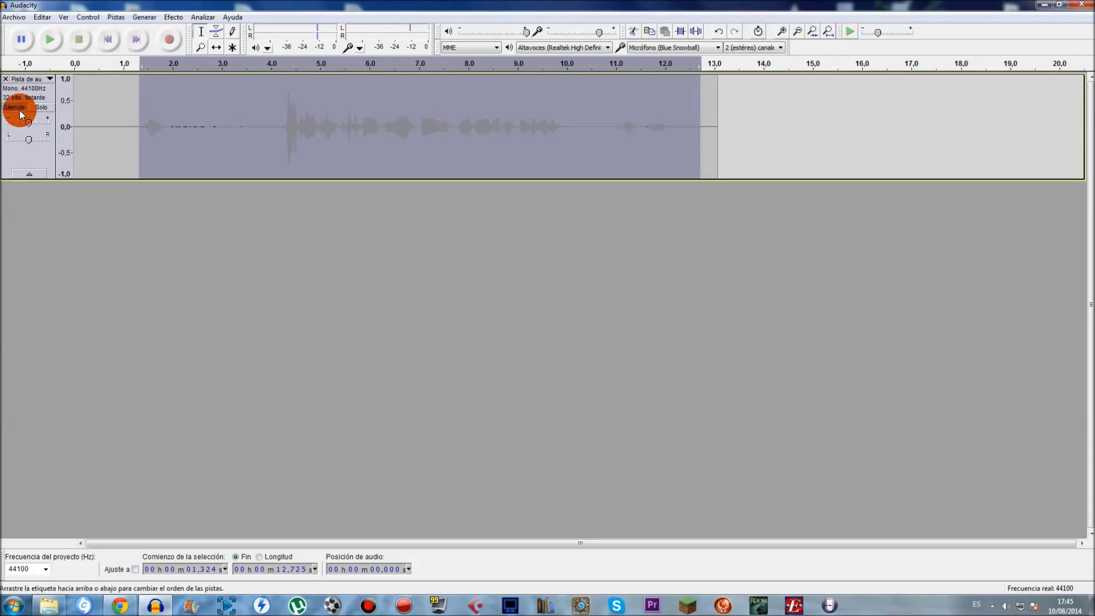
left_click(169, 38)
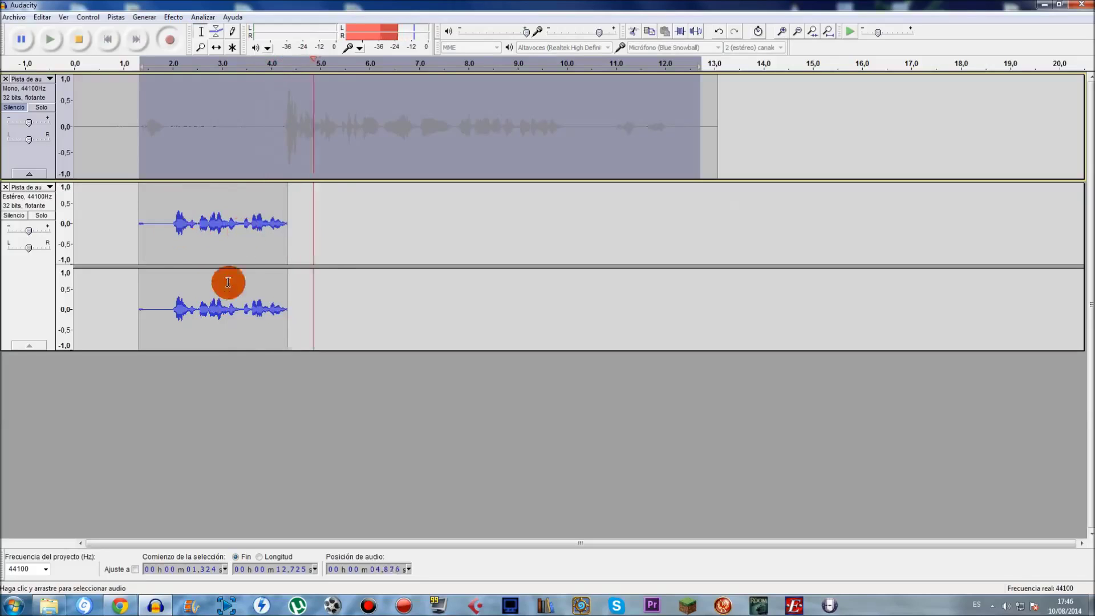
left_click(68, 43)
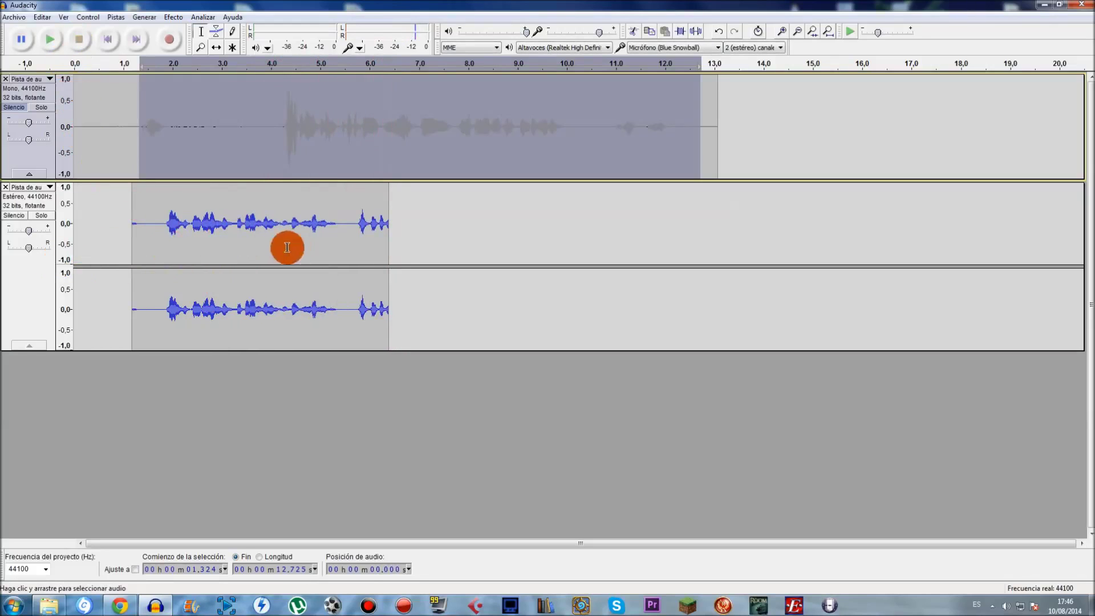
Play the stereo recording from about 1.9 s for a few seconds and stop playback.
left_click(166, 228)
key("space")
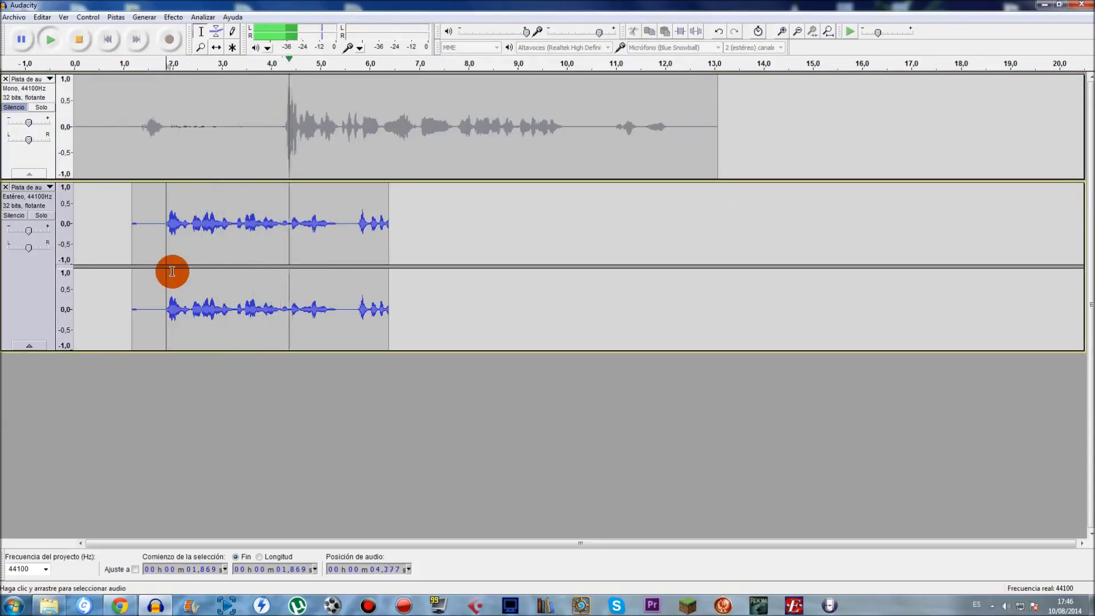
key("space")
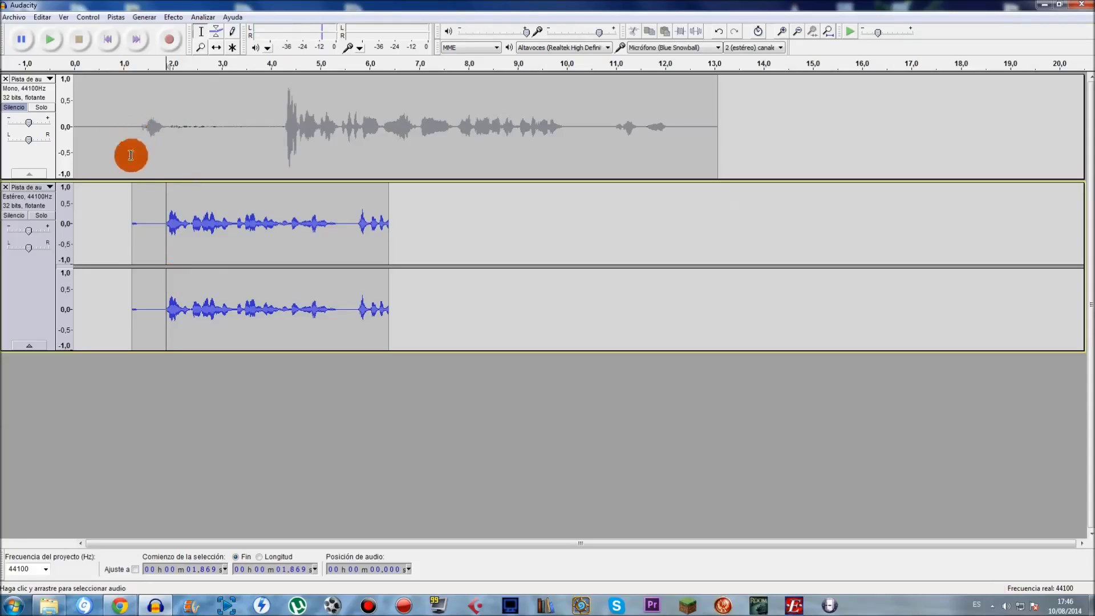
Enlarge the stereo track and compare both recordings by selecting most of the mono audio and the whole stereo clip.
left_click(106, 233)
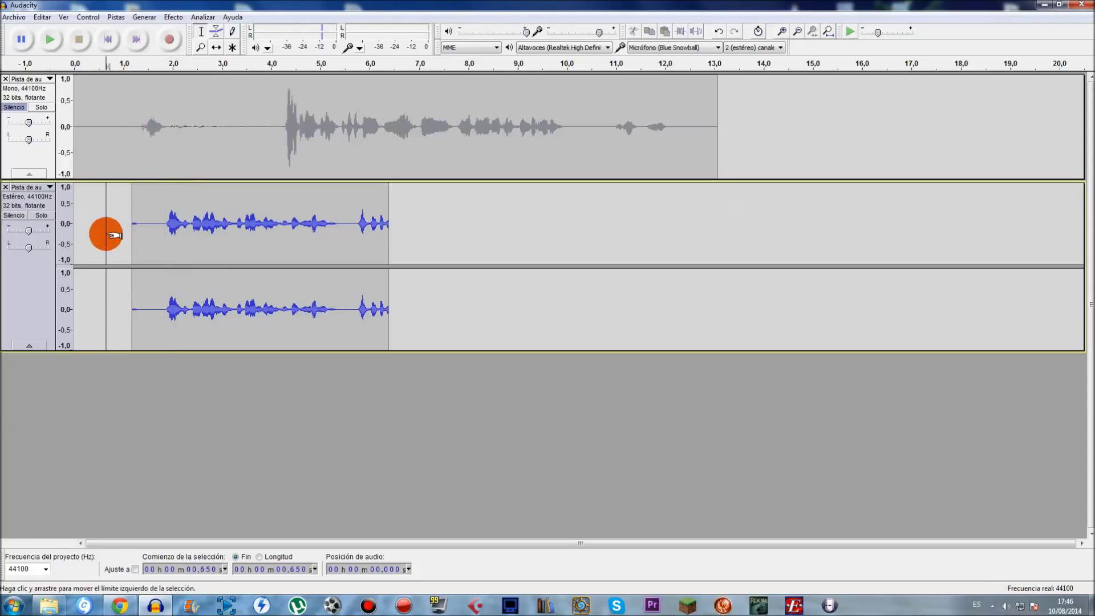
left_click_drag(490, 351, 441, 410)
left_click(153, 240)
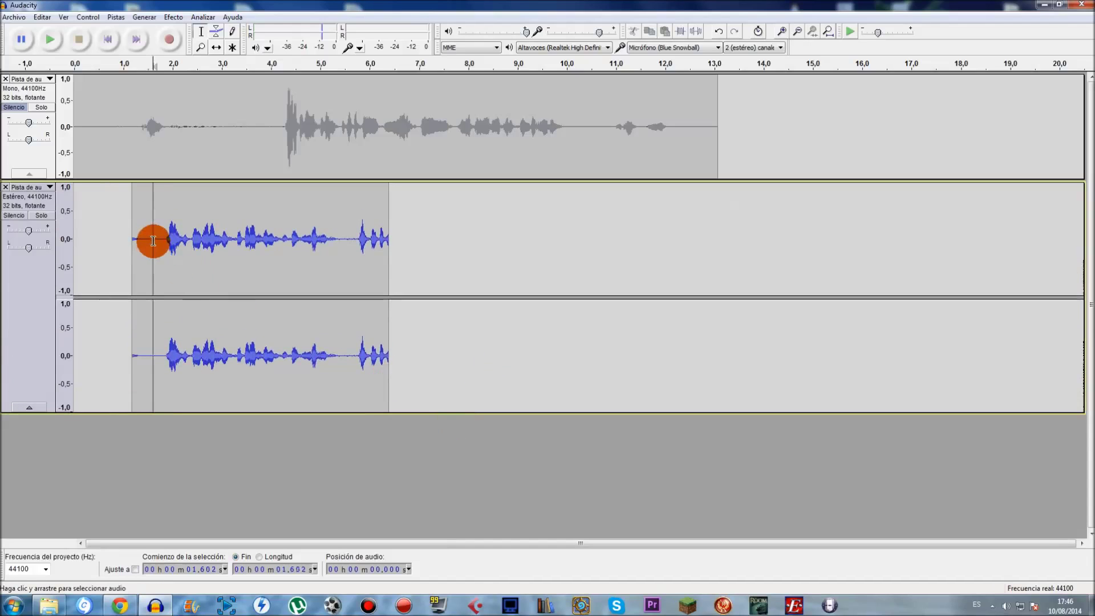
left_click(185, 238)
left_click_drag(213, 114, 681, 143)
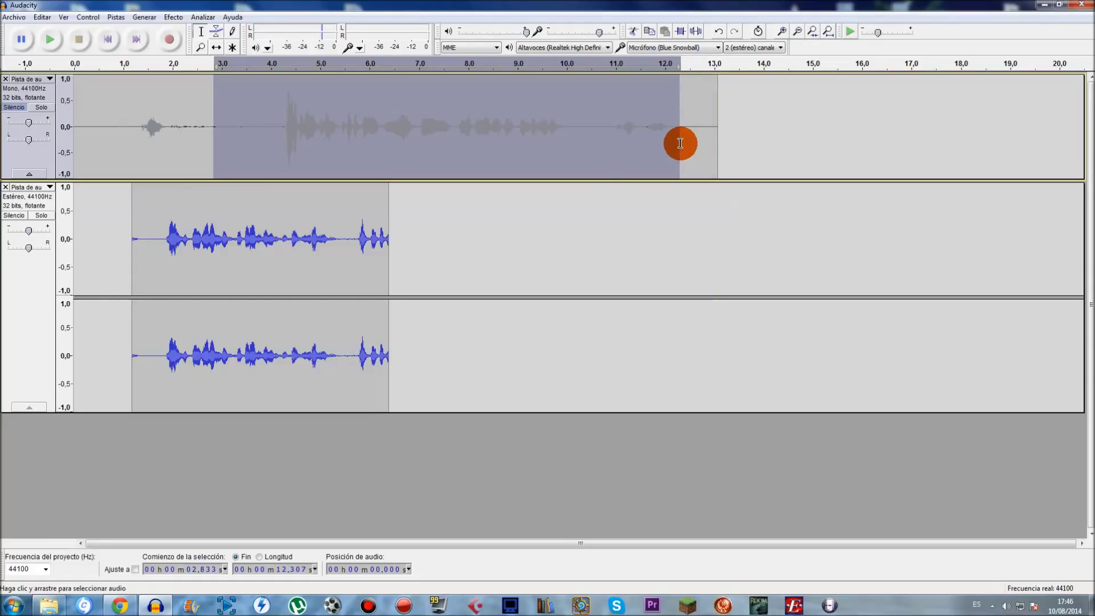
left_click_drag(133, 239, 389, 253)
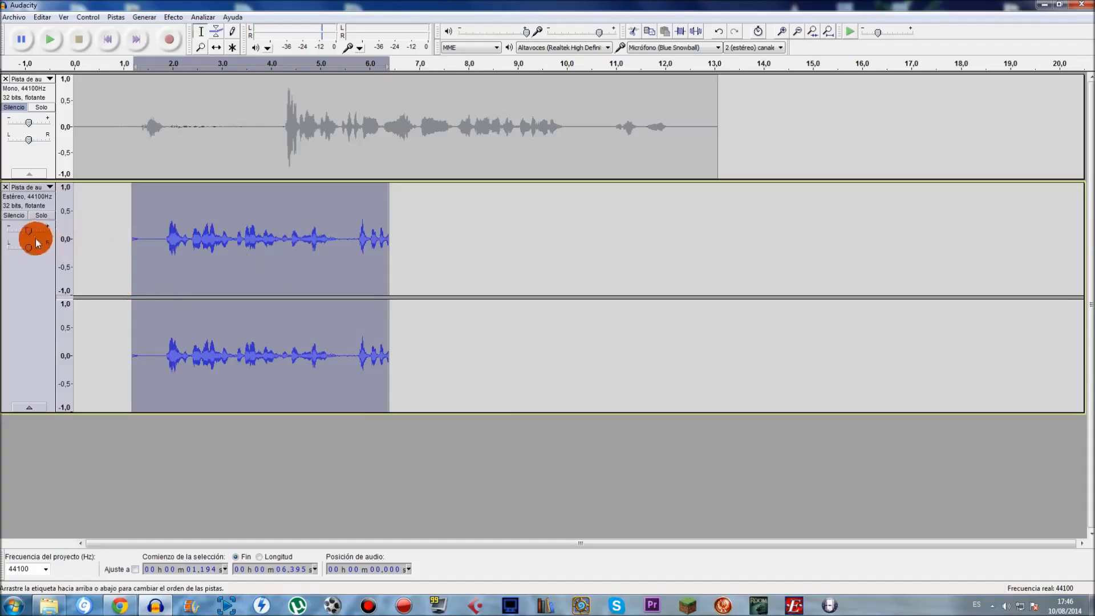
Remove the stereo track and set the recording channels to 1 (mono).
left_click(6, 187)
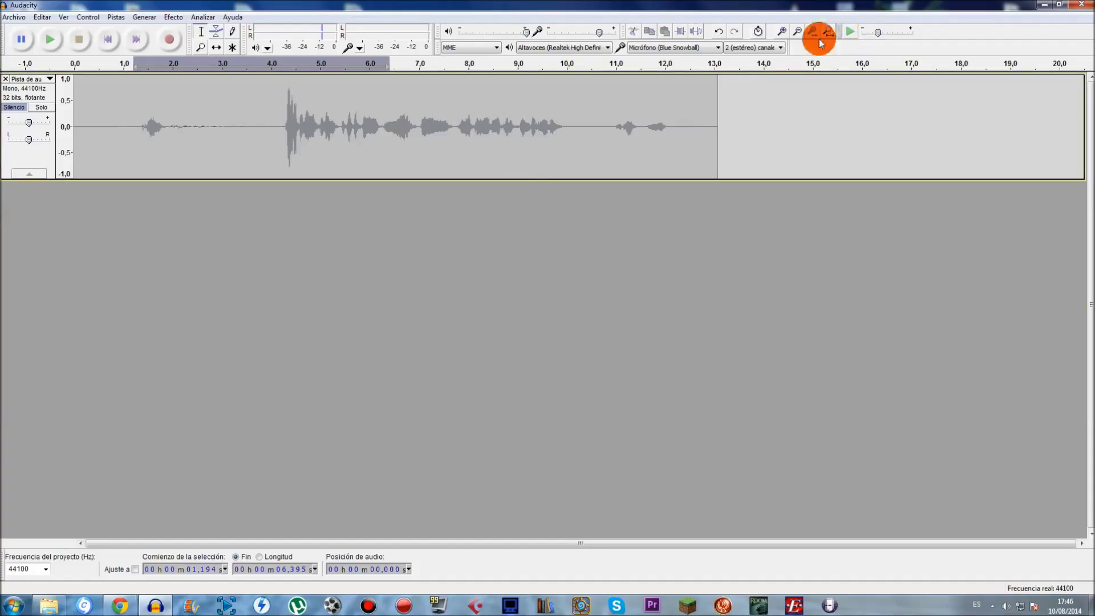
left_click(771, 47)
left_click(744, 58)
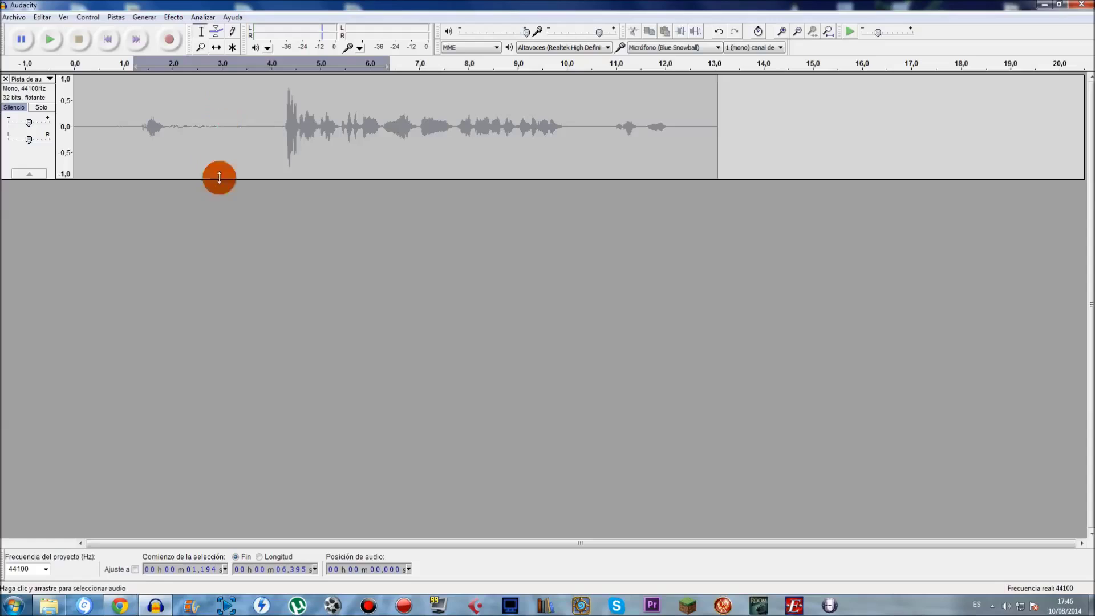
Select the mono audio from about 3.5 s to 4.7 s, extend the selection to the whole track, and clear it.
left_click_drag(245, 122, 326, 129)
left_click(304, 129, "shift")
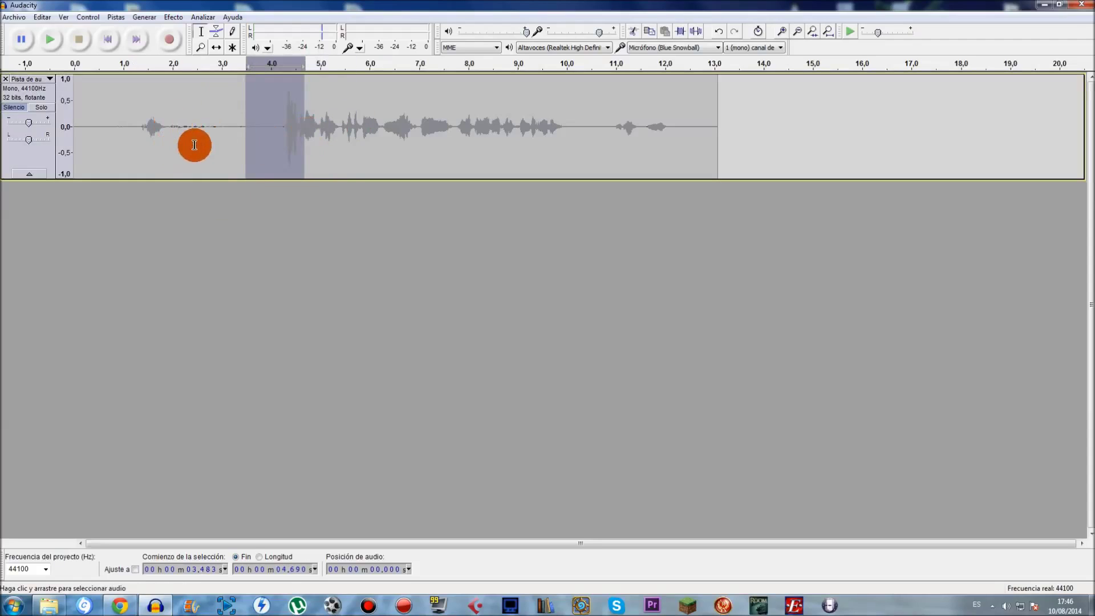
left_click(43, 155)
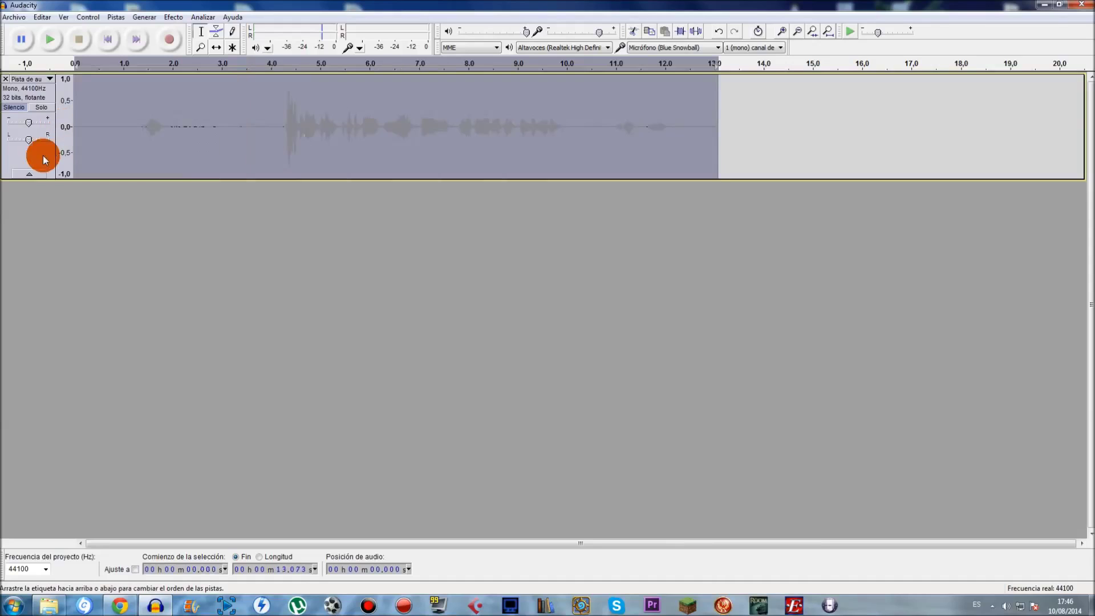
left_click(213, 166)
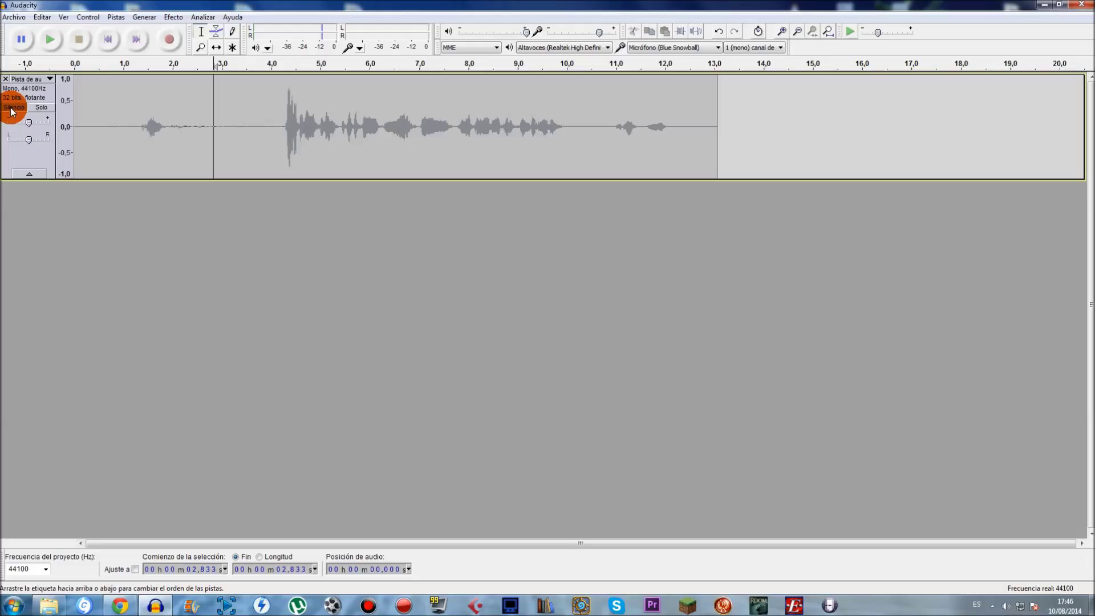
Play the muted mono track from about 4 s to check its output, and stop playback.
left_click(273, 118)
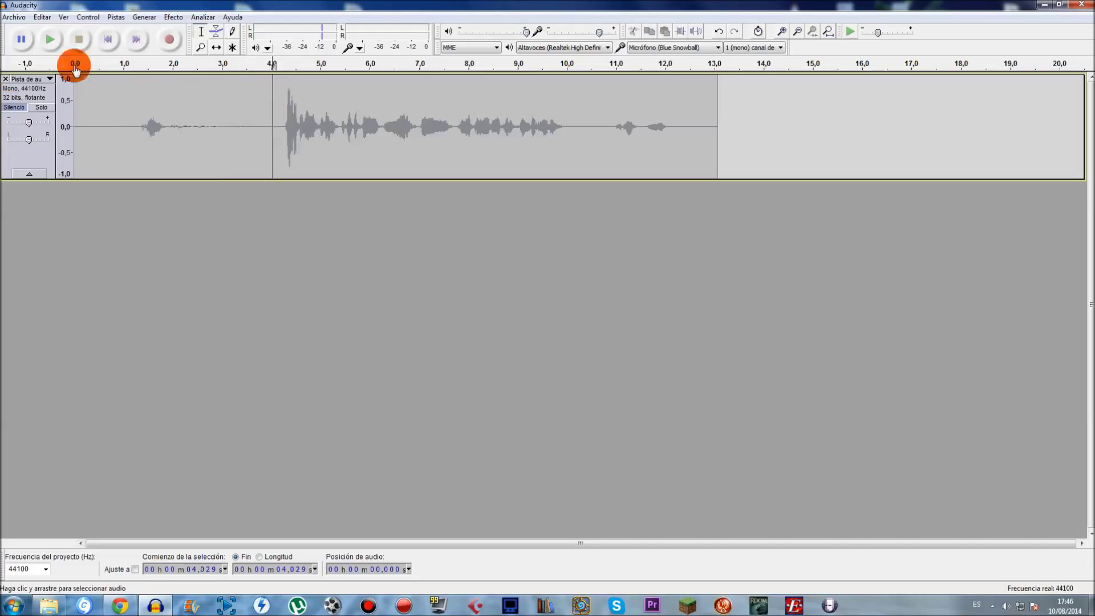
left_click(50, 38)
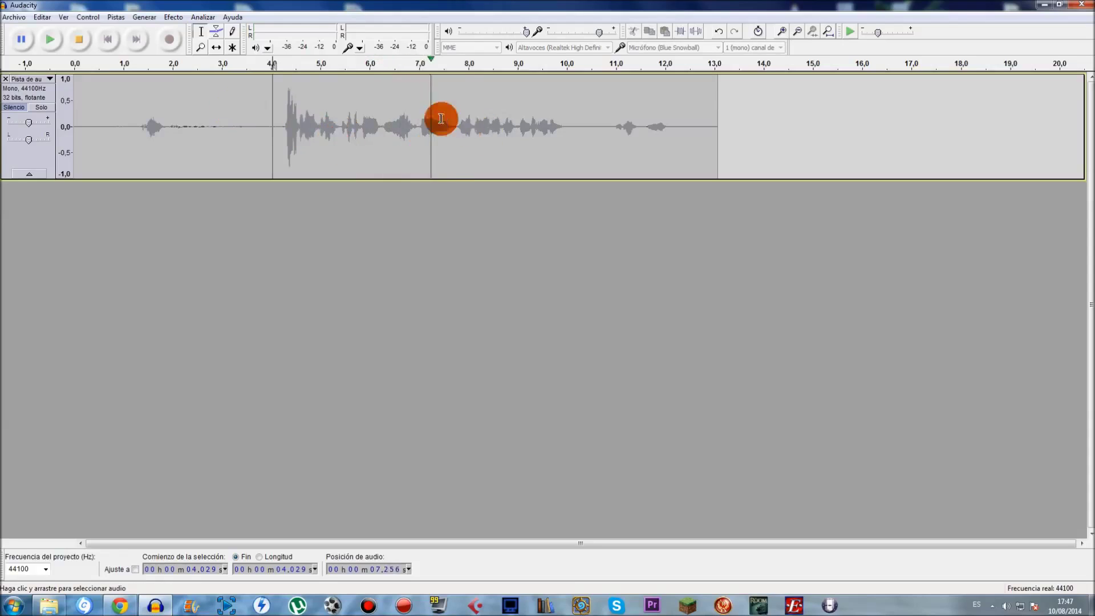
key("space")
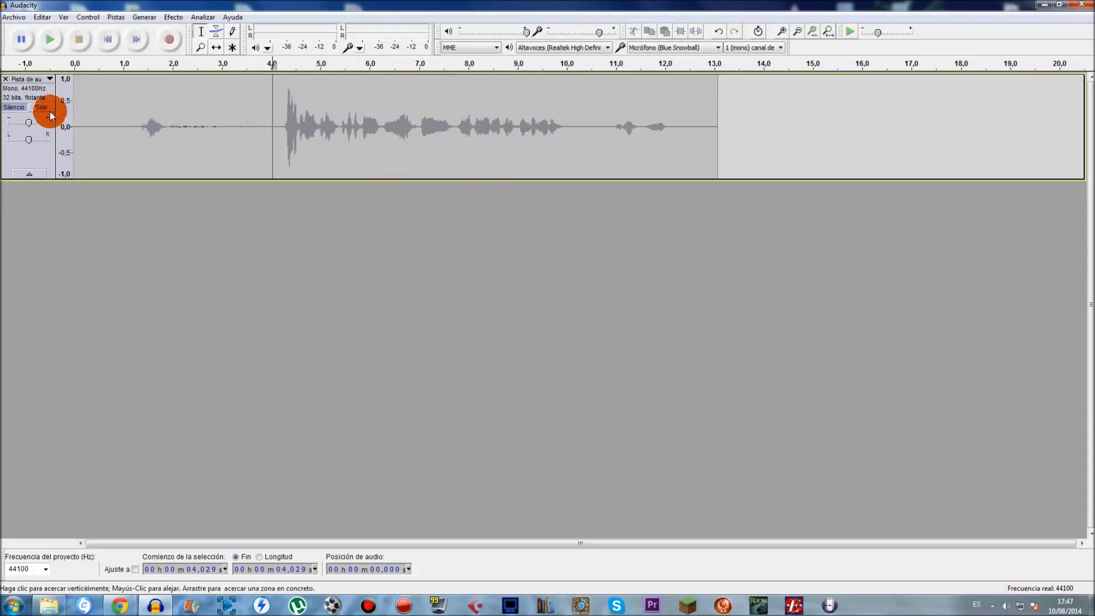
Switch the mono track from muted to solo and briefly play it from about 4 s.
left_click(14, 109)
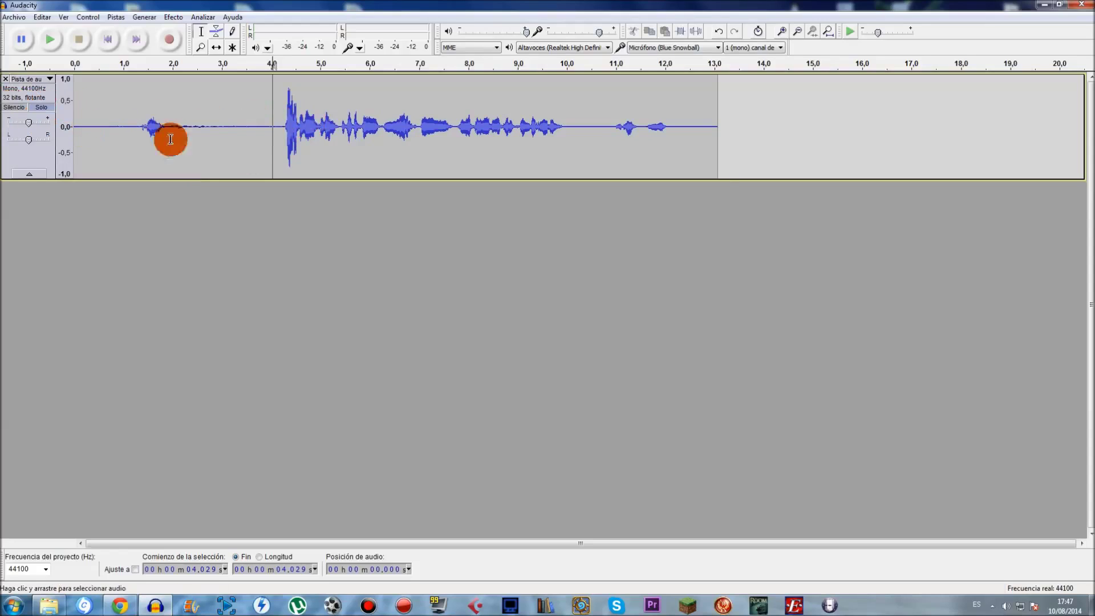
key("space")
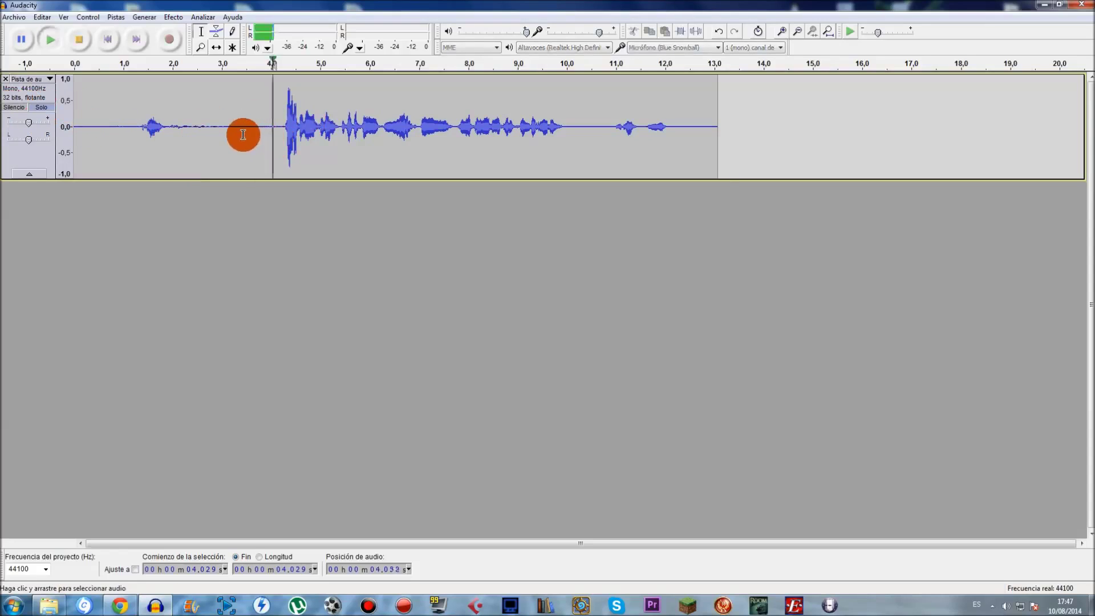
key("space")
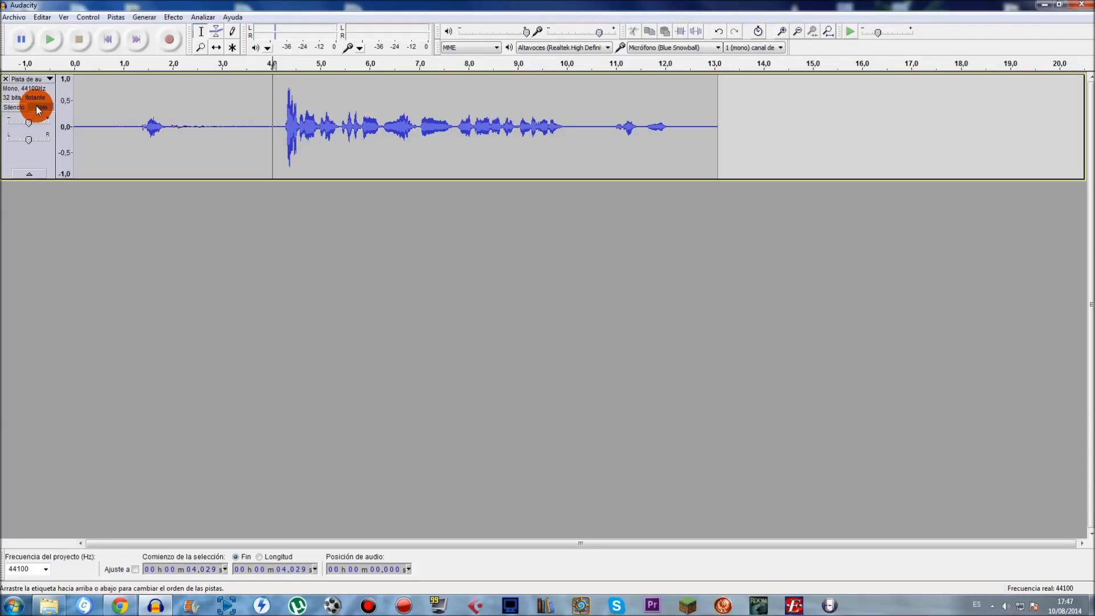
Select the audio from about 0.8 s to 8.5 s, clear the selection, and turn off the track's solo mode.
left_click_drag(114, 108, 490, 114)
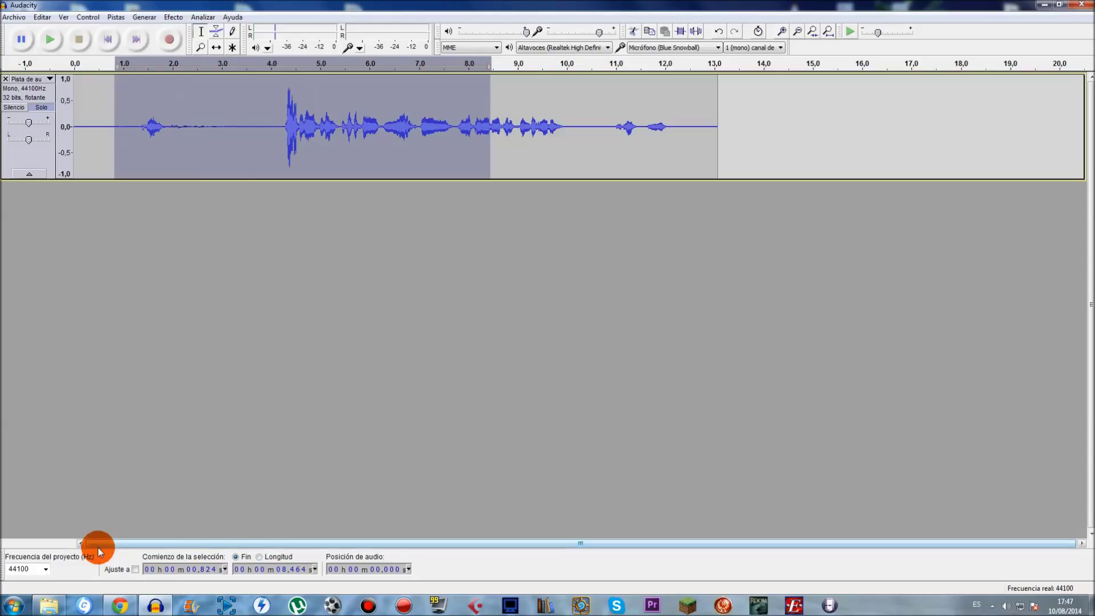
left_click(101, 115)
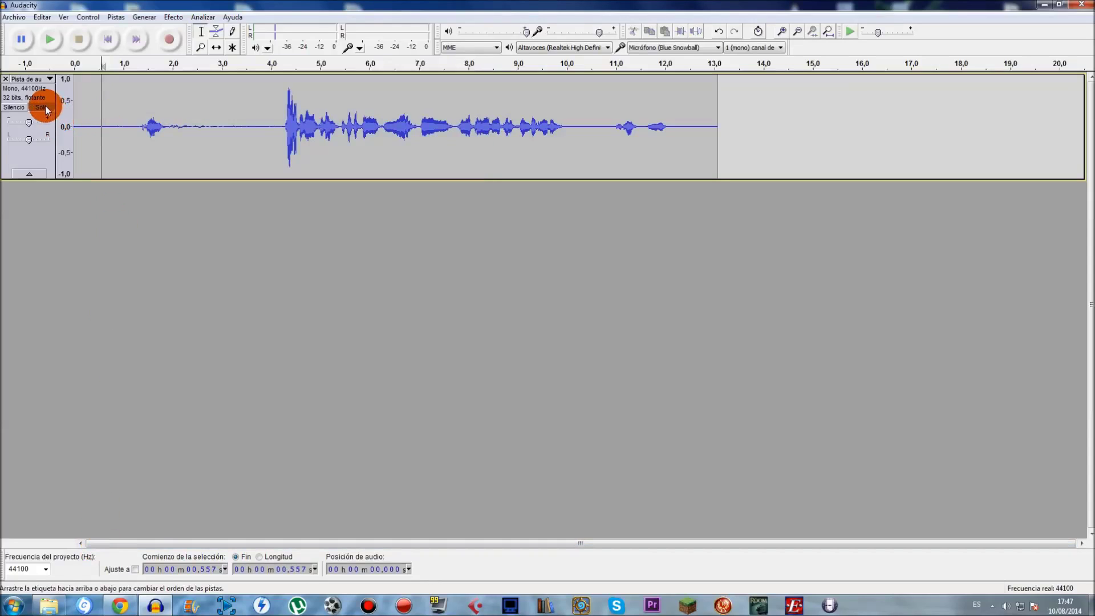
left_click(230, 134)
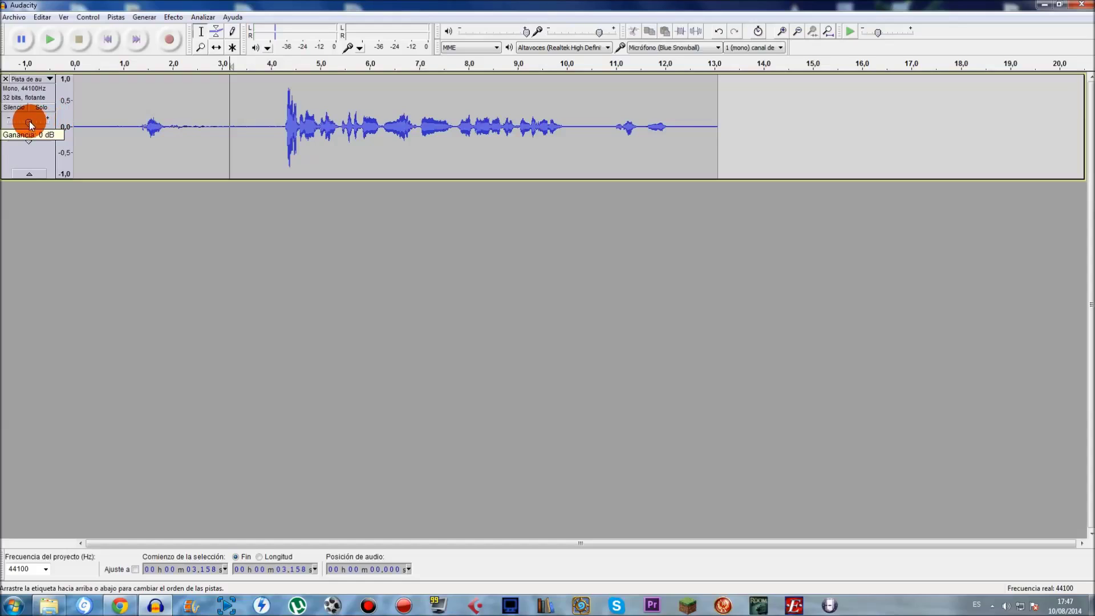
Reset the track's gain to 0 dB and, with the audio from about 1.2 s to 10.1 s selected, pan the track 50% right.
left_click_drag(39, 120, 29, 123)
left_click_drag(132, 125, 569, 147)
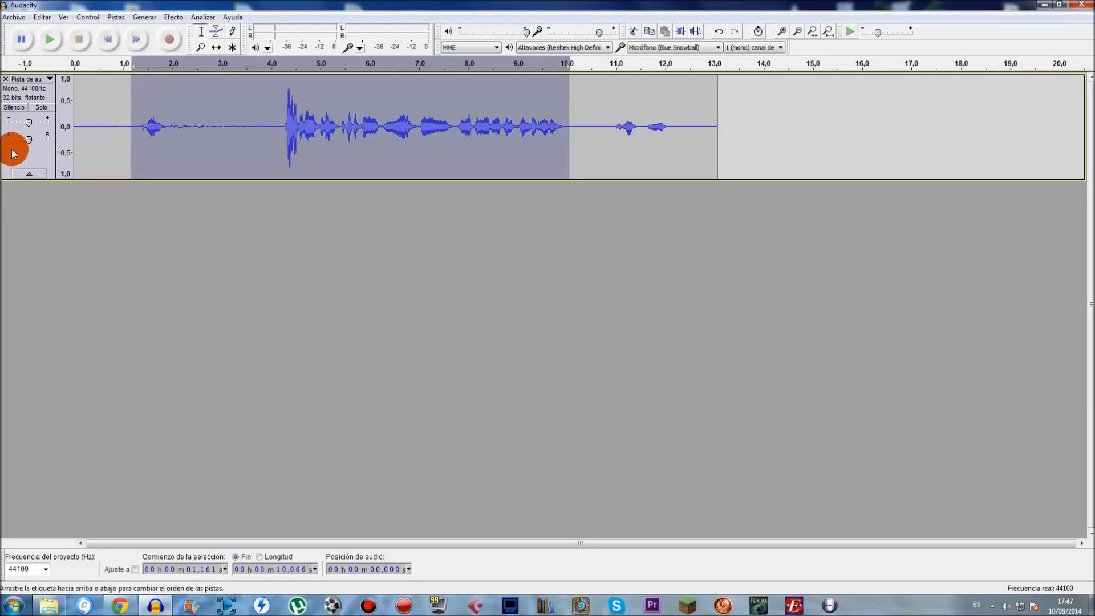
mouse_move(29, 143)
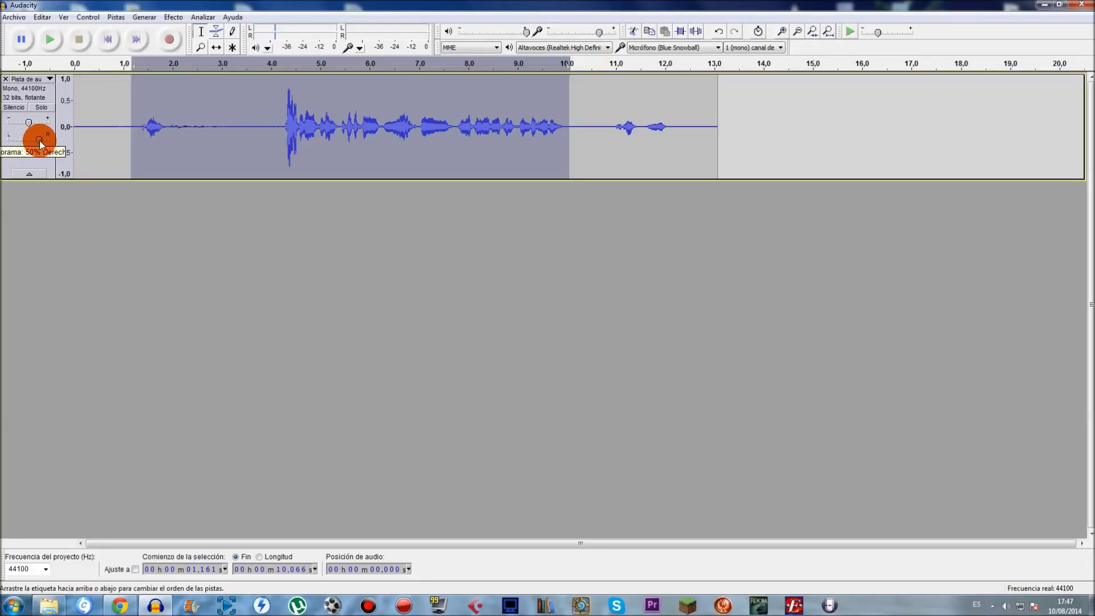
mouse_move(40, 140)
left_mouse_down()
mouse_move(17, 150)
mouse_move(40, 150)
left_mouse_up()
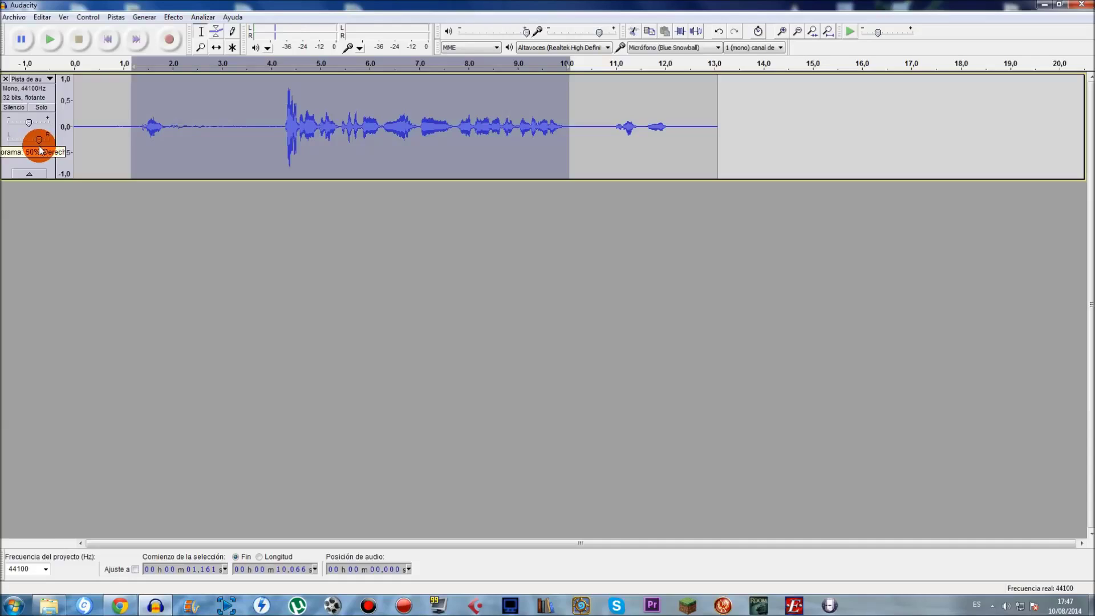
Pan the track 100% right and play it from about 4.1 s to check the output, stopping playback after a moment.
left_click_drag(40, 150, 73, 140)
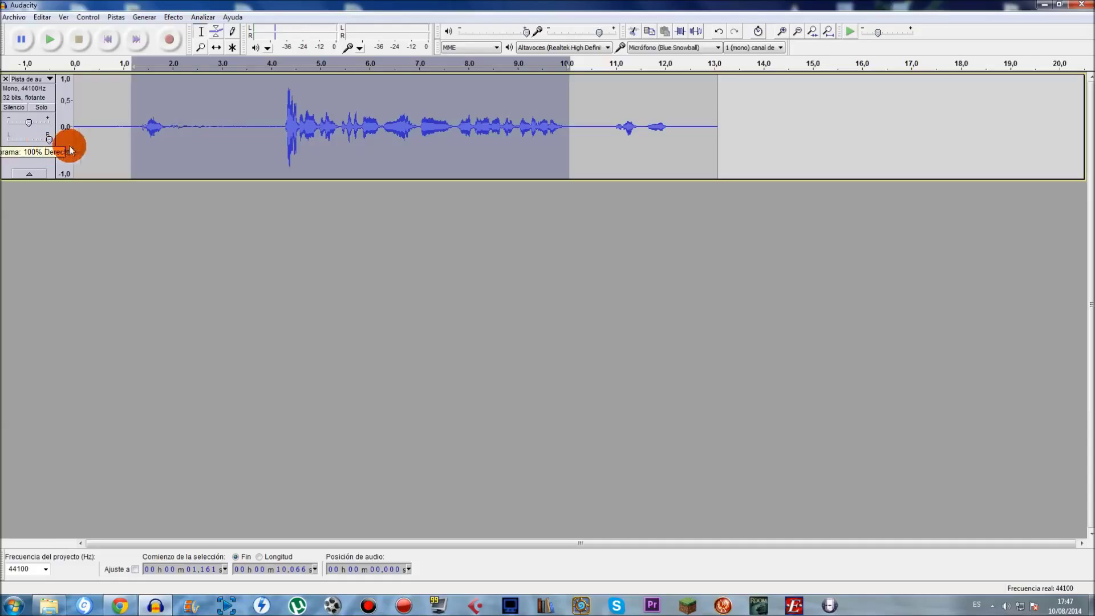
left_click(279, 121)
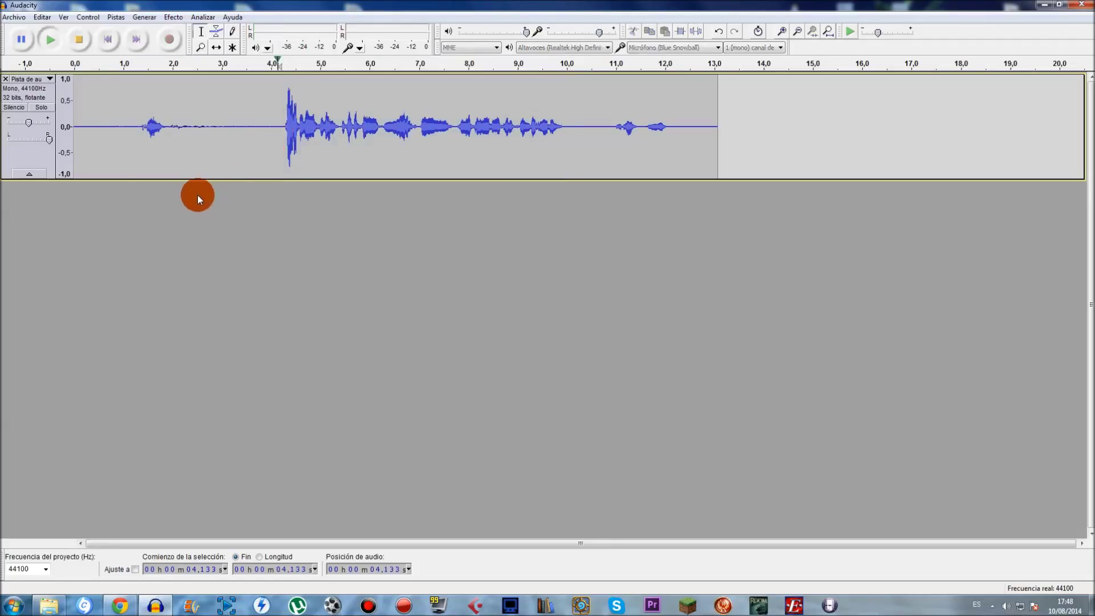
key("space")
key("space")
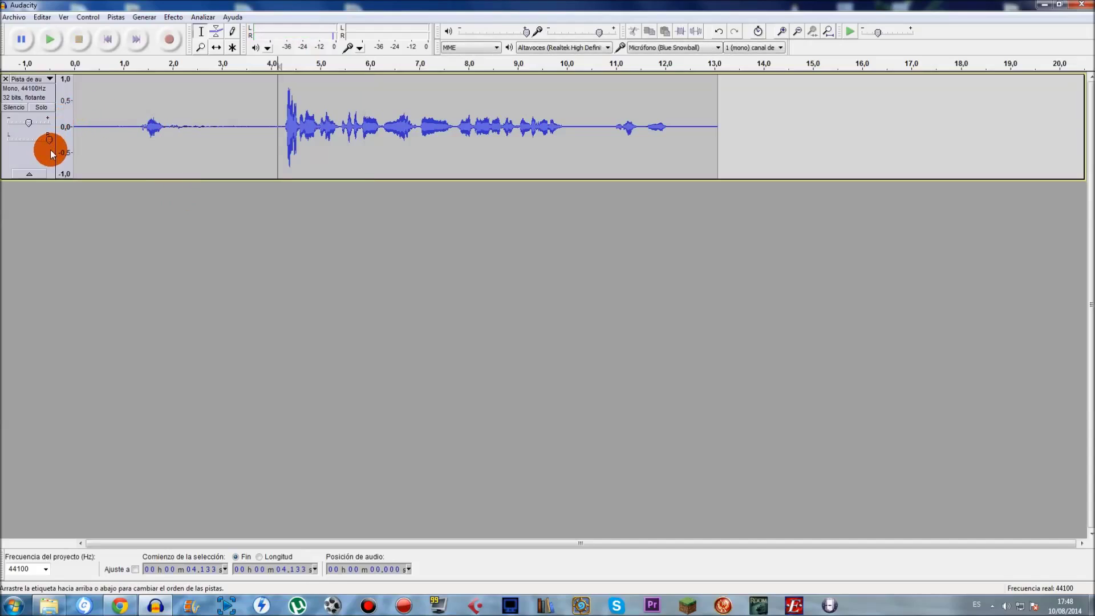
Return the track's pan to centre and place the cursor at about 2.2 s.
left_click_drag(49, 139, 29, 140)
left_click(181, 166)
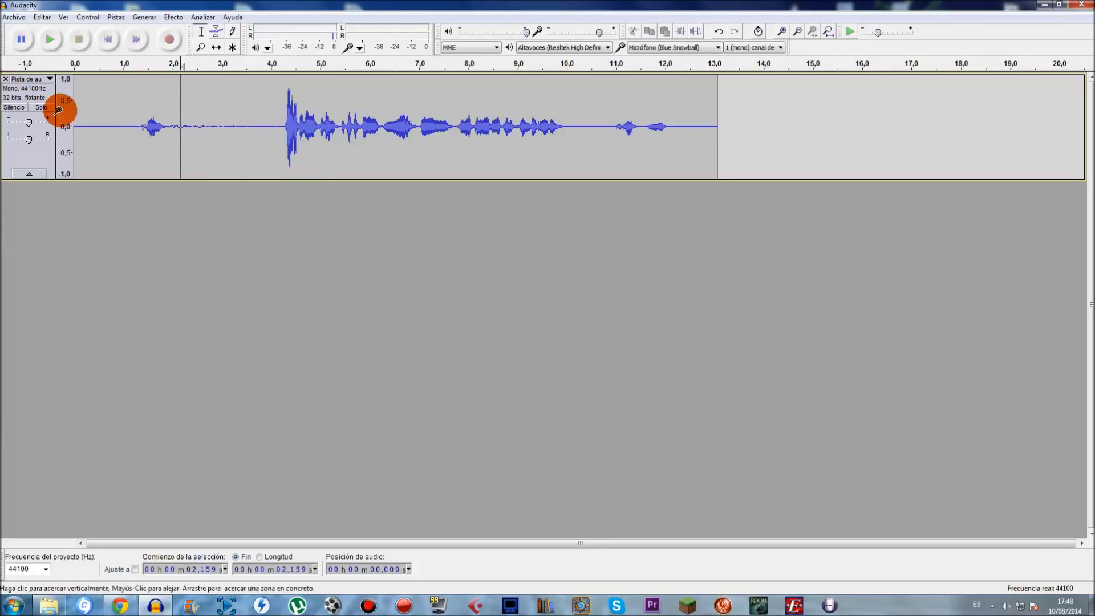
Delete the whole track from the project and undo the deletion.
left_click(6, 79)
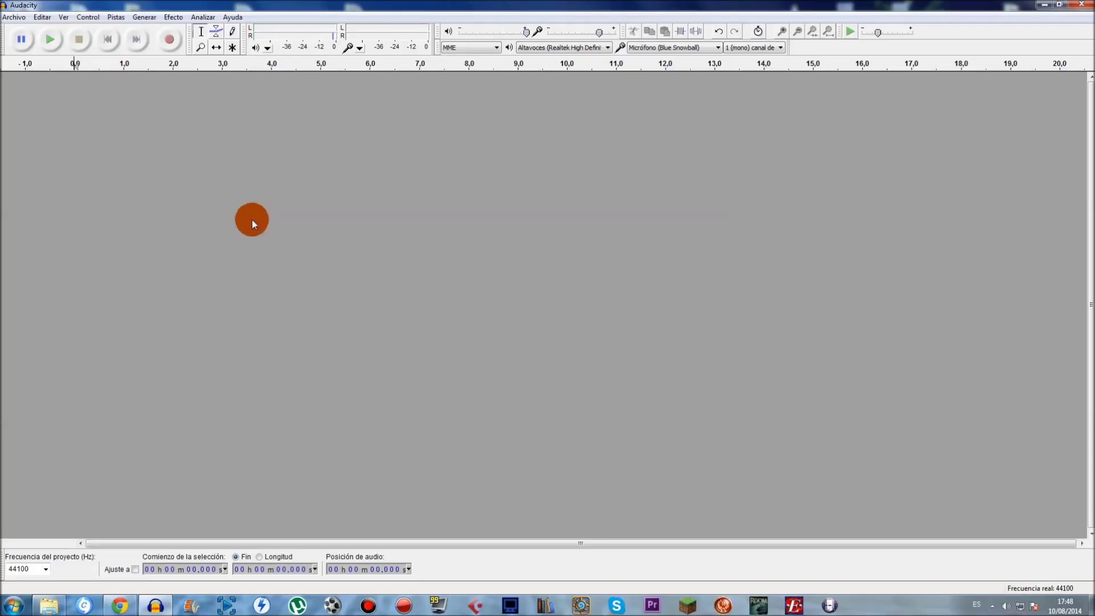
left_click(43, 17)
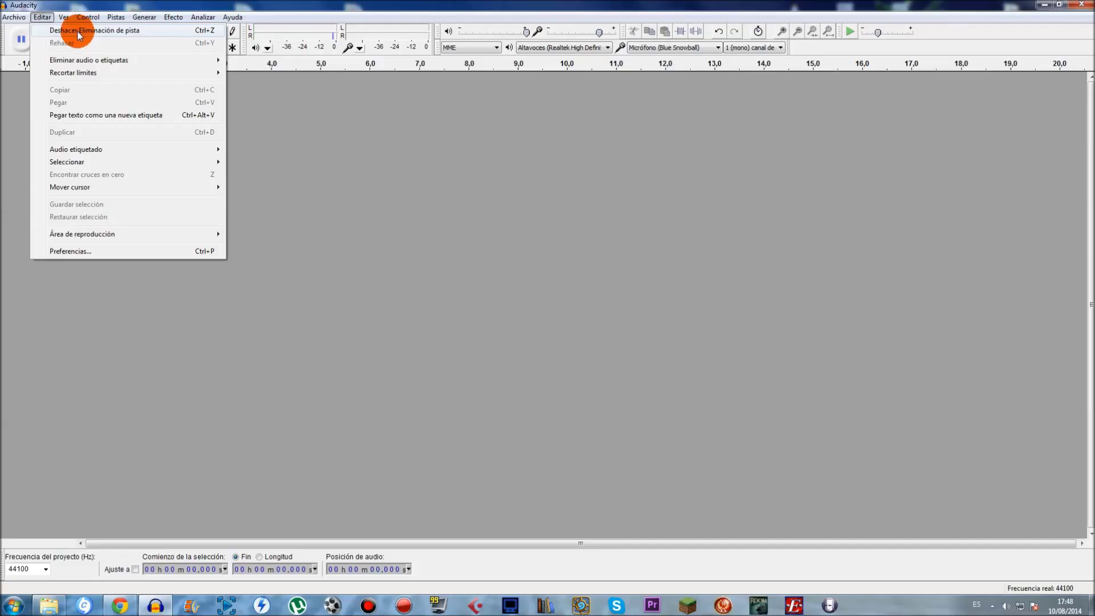
key("alt+g")
left_click(41, 17)
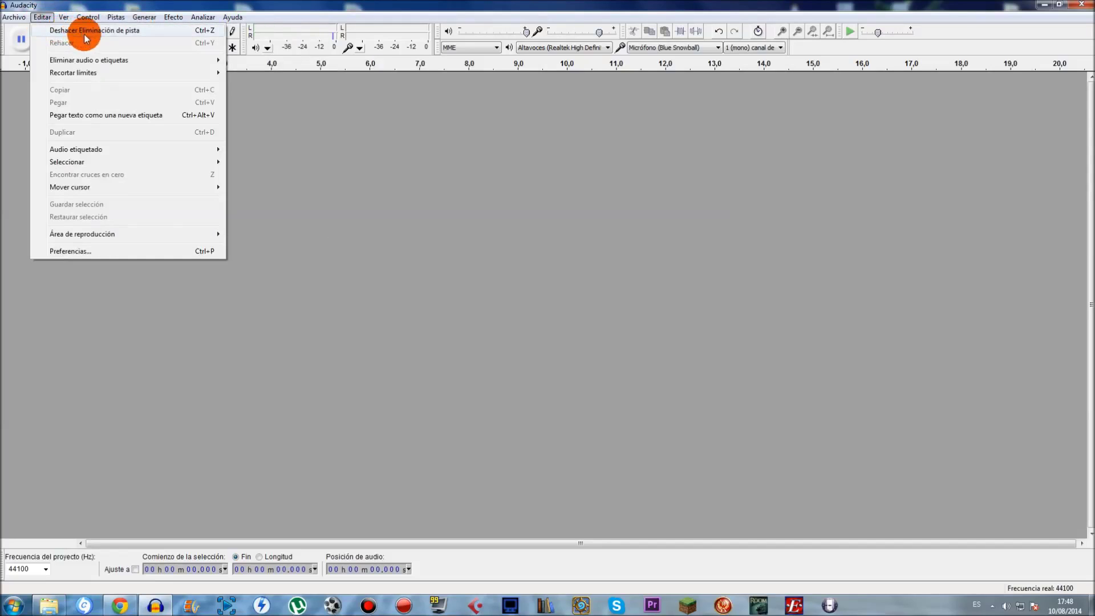
left_click(162, 29)
Redo the track deletion and undo it again to restore the track.
left_click(53, 18)
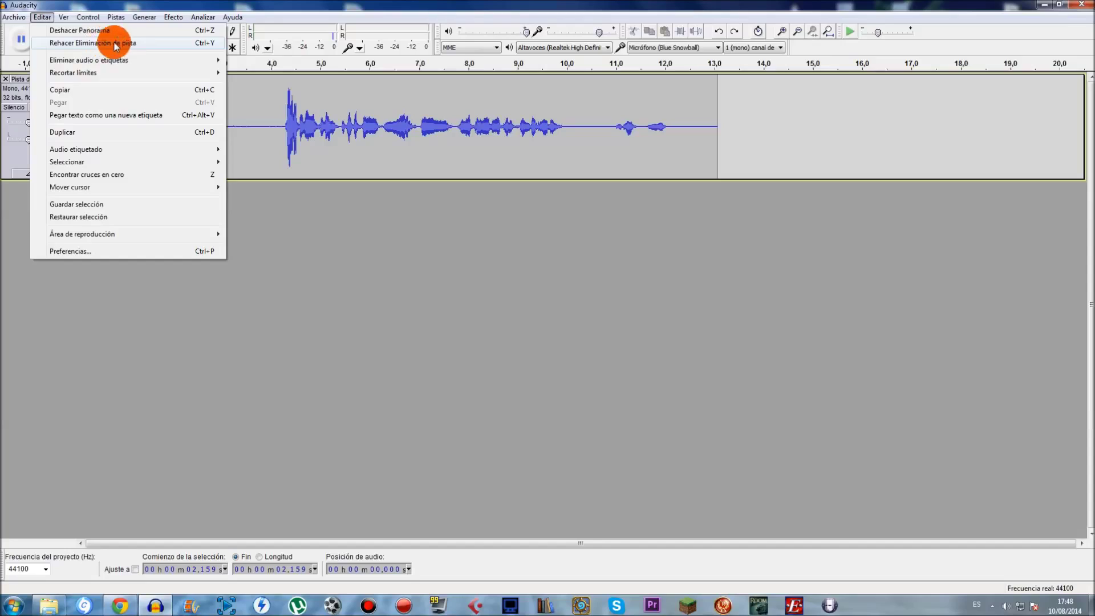
left_click(131, 44)
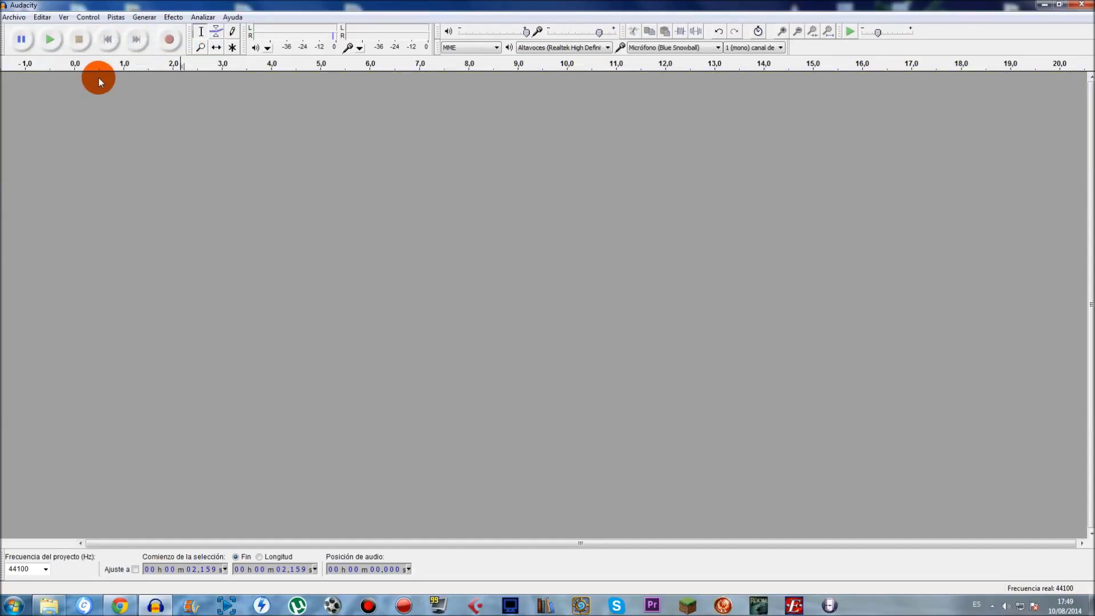
key("ctrl+z")
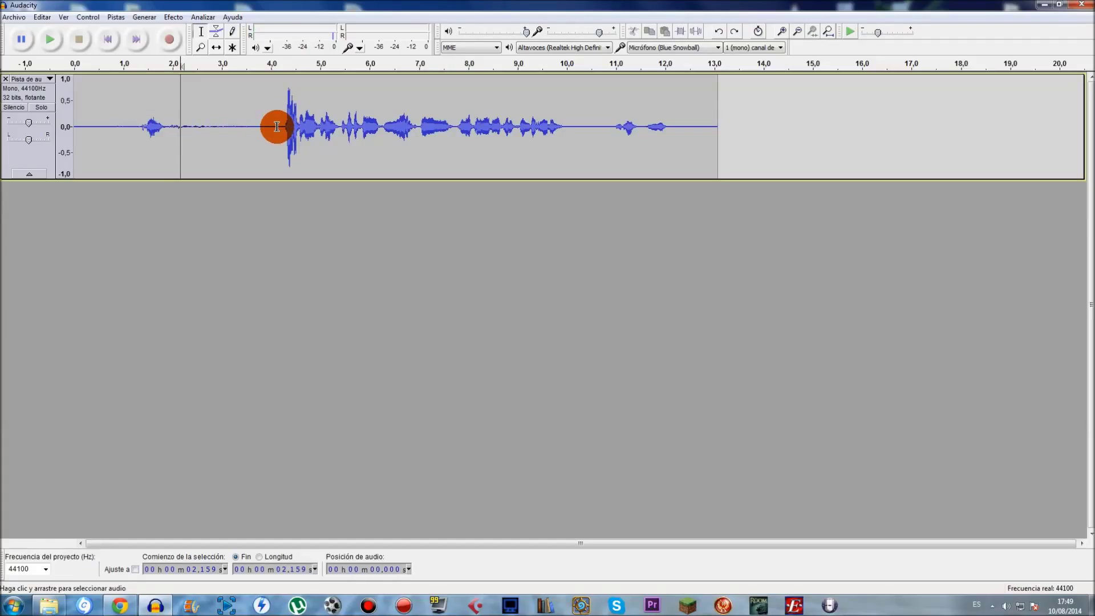
Select the first short sound from about 1.1 s to 2.6 s, reselect it to about 2.2 s, and clear the selection.
left_click_drag(128, 128, 203, 143)
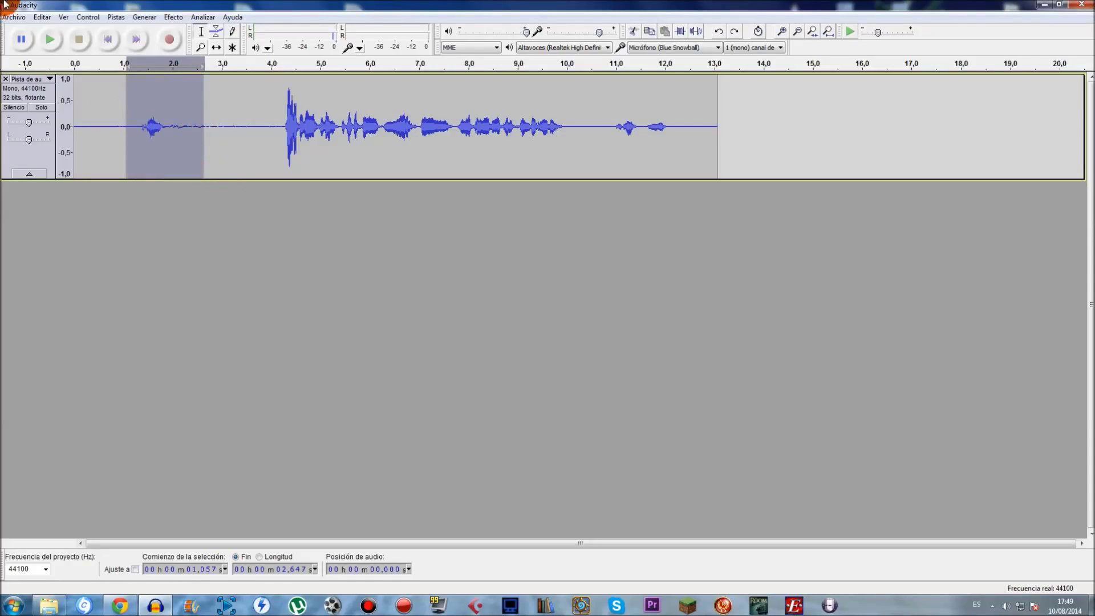
left_click(42, 17)
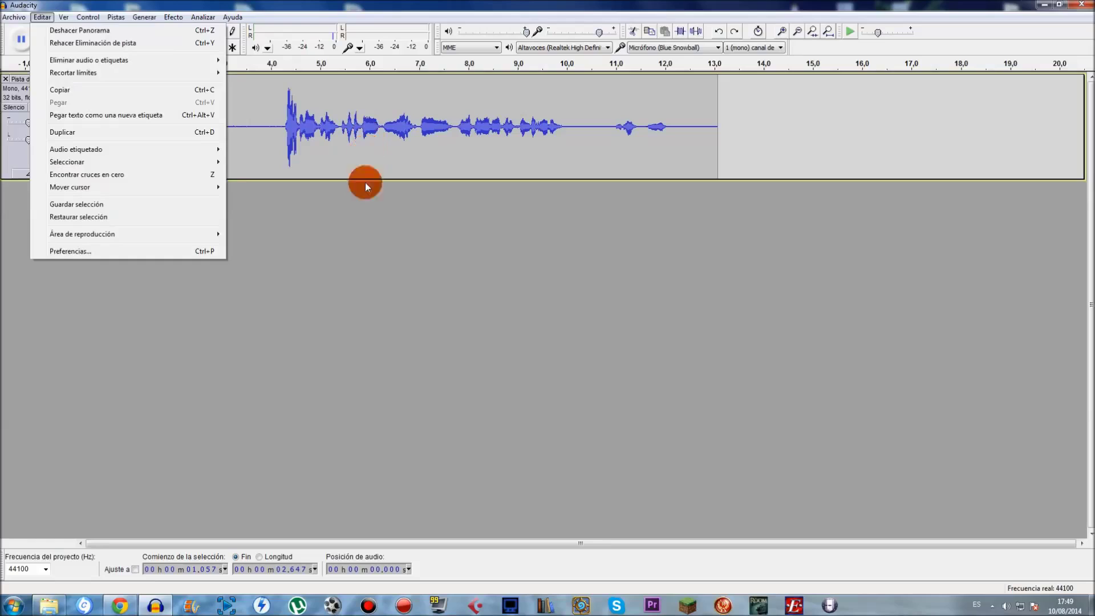
left_click(330, 235)
left_click_drag(131, 125, 185, 127)
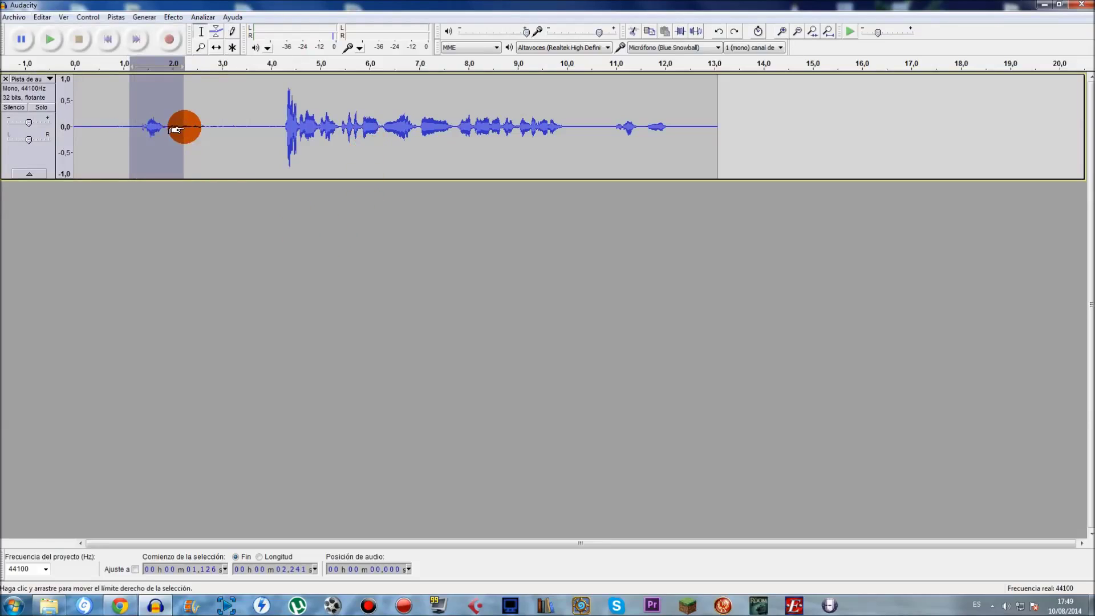
left_click(208, 123)
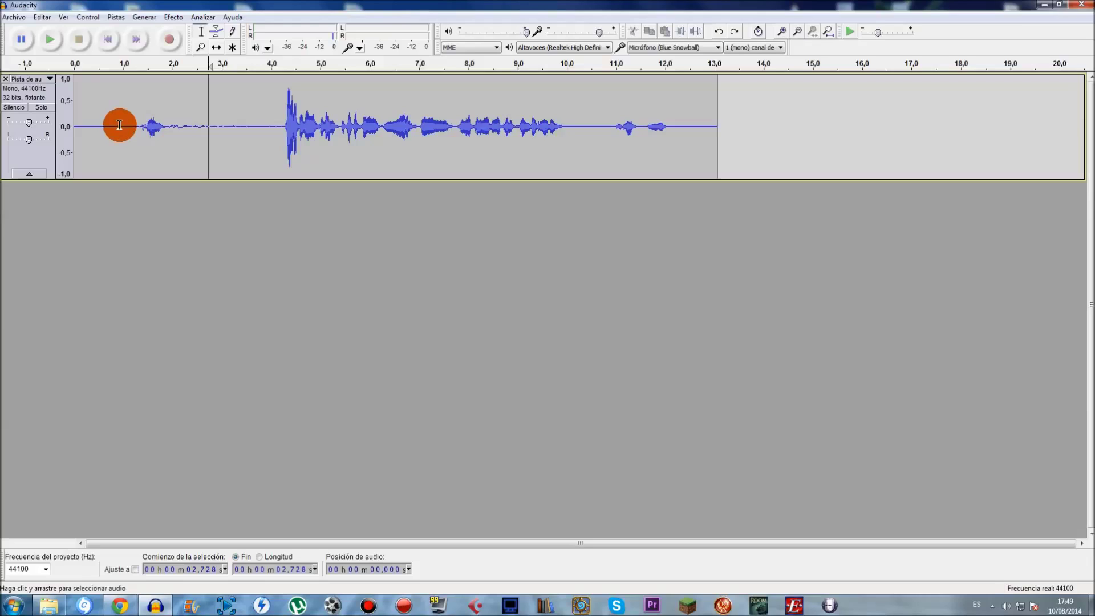
Select the audio from about 0.6 s to 2.8 s, tighten its edges to about 0.65 s and 2.6 s, and clear the selection.
left_click_drag(132, 124, 213, 127)
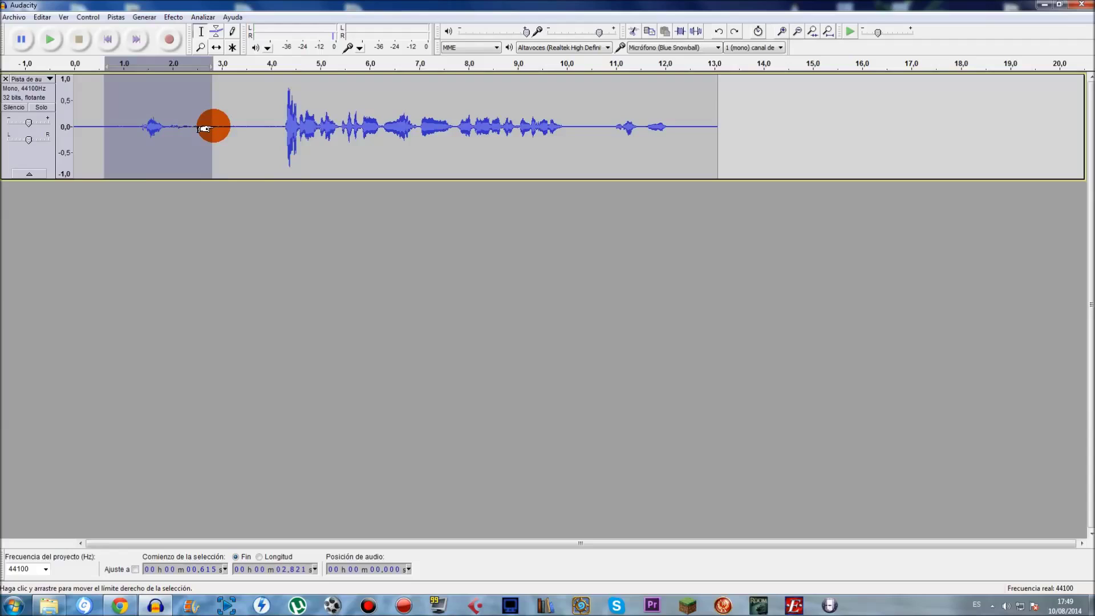
mouse_move(204, 128)
left_mouse_down()
mouse_move(371, 142)
mouse_move(179, 136)
mouse_move(219, 138)
mouse_move(202, 136)
left_mouse_up()
left_click_drag(104, 126, 118, 127)
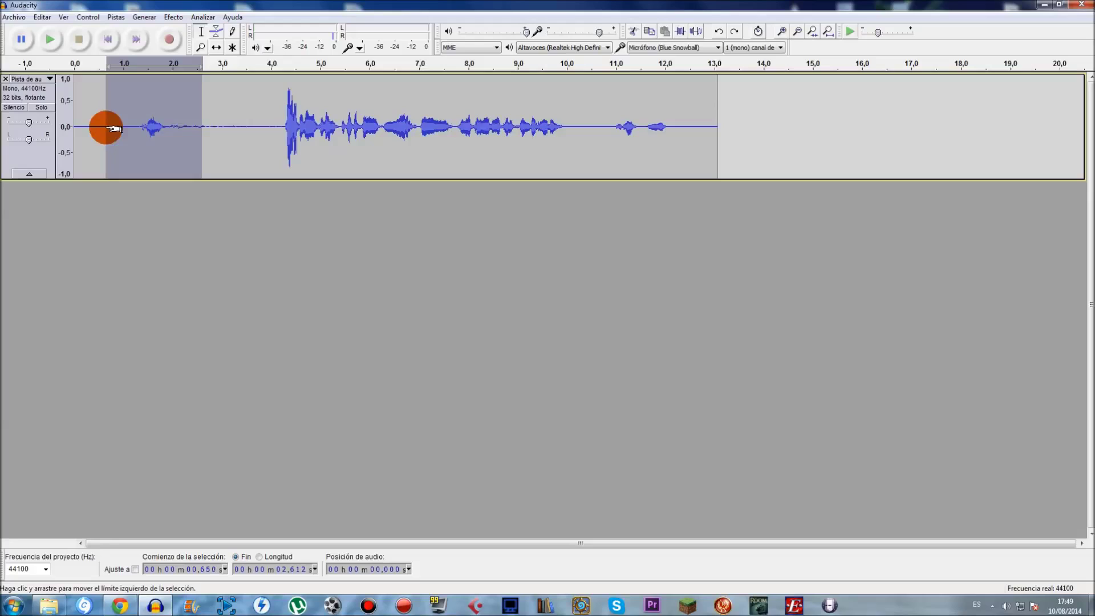
left_click(118, 127)
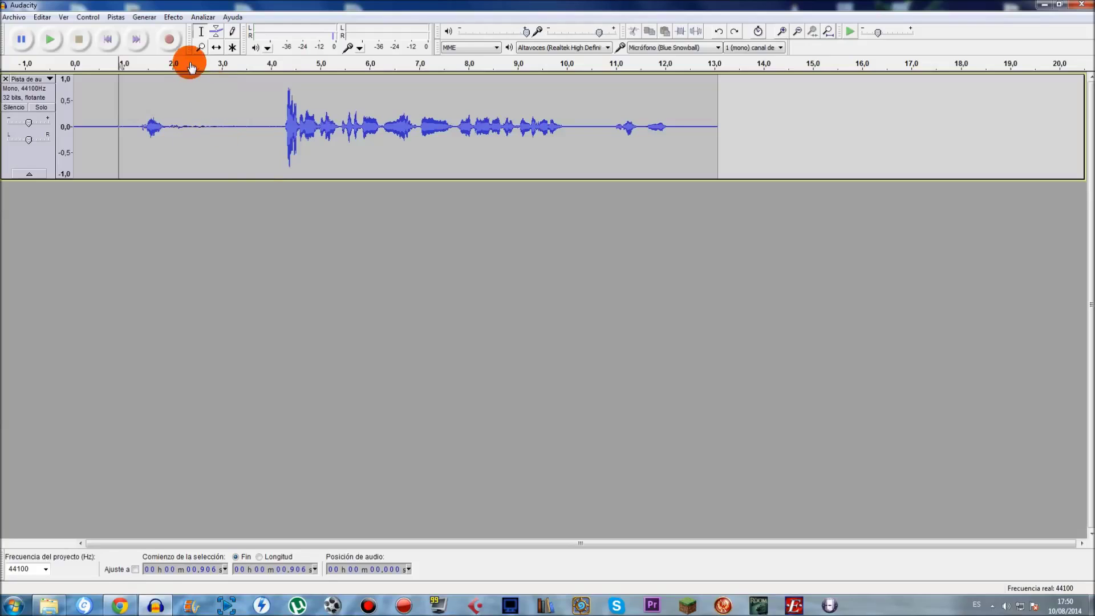
Select the track's entire audio and clear the selection by placing the cursor at about 3.5 s.
left_click(210, 118)
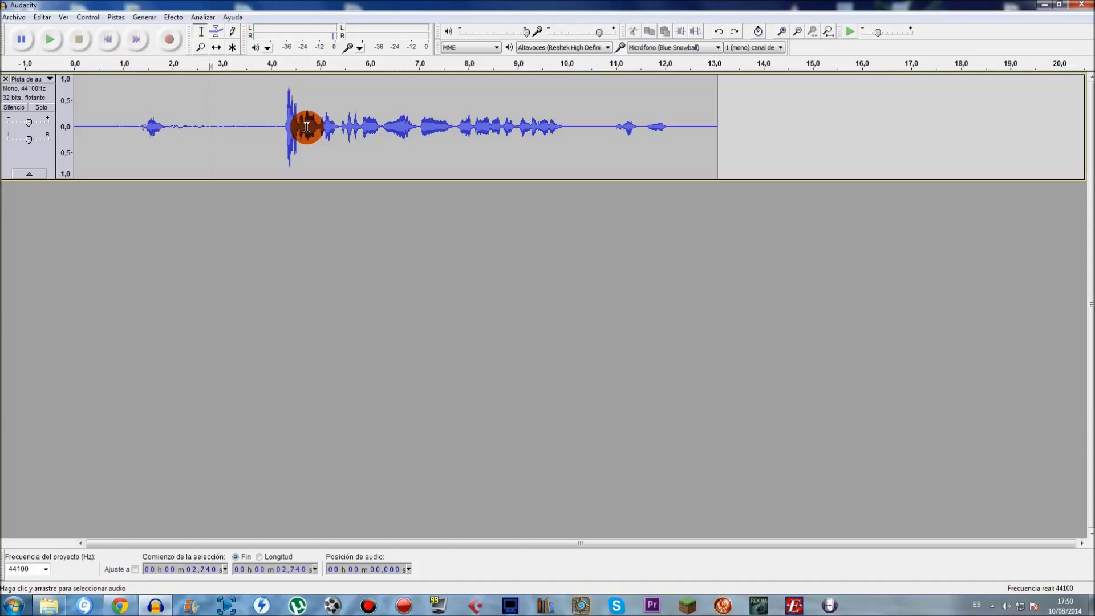
double_click(376, 144)
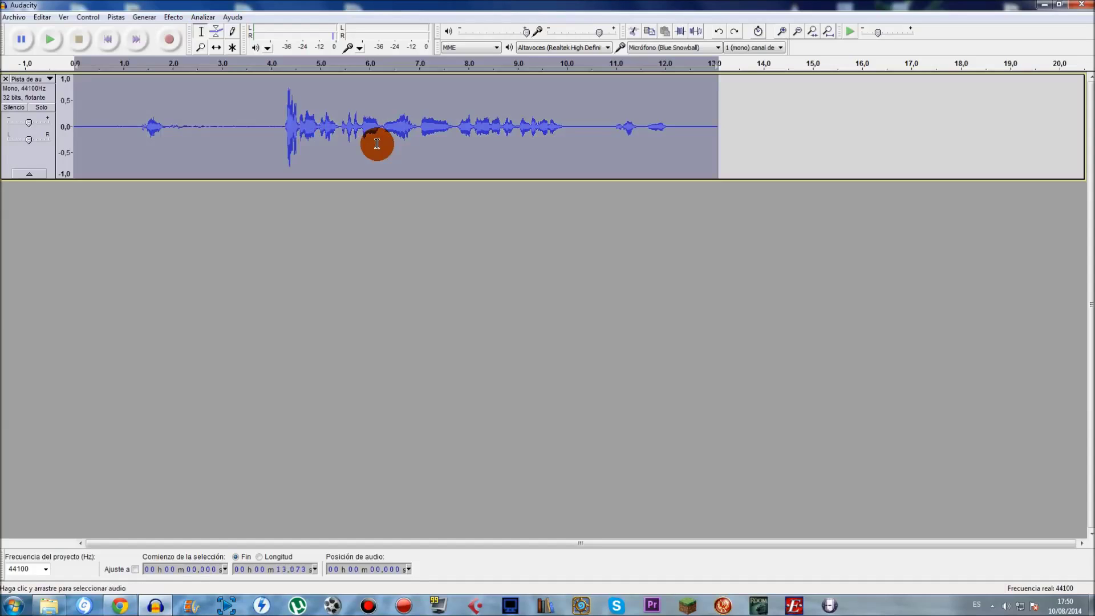
left_click(249, 144)
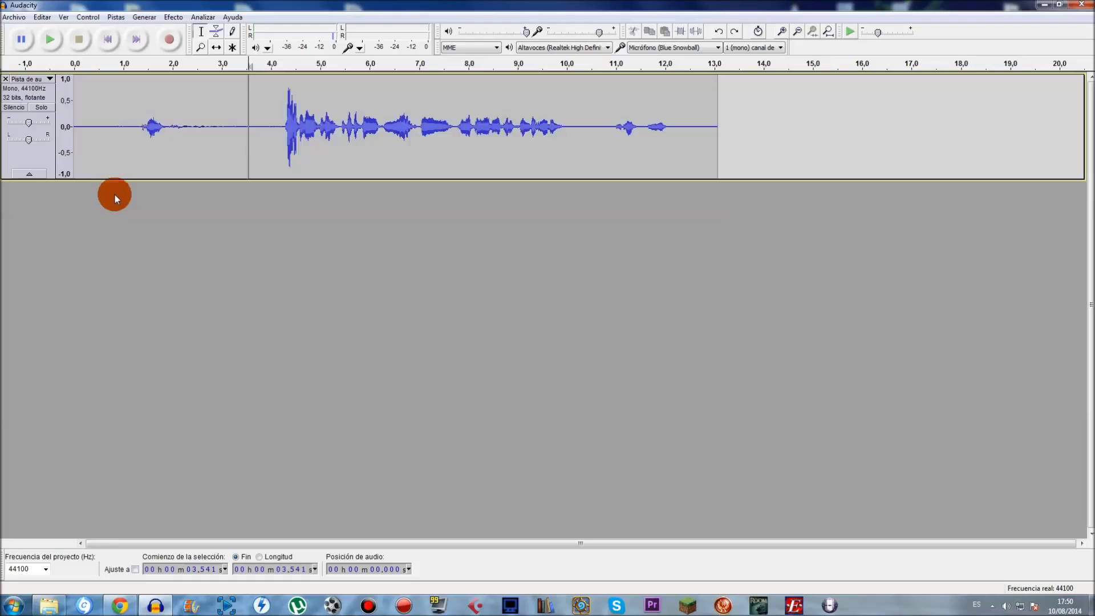
Select and delete all of the track's audio, undo the deletion, and clear the selection.
key("ctrl+a")
key("Delete")
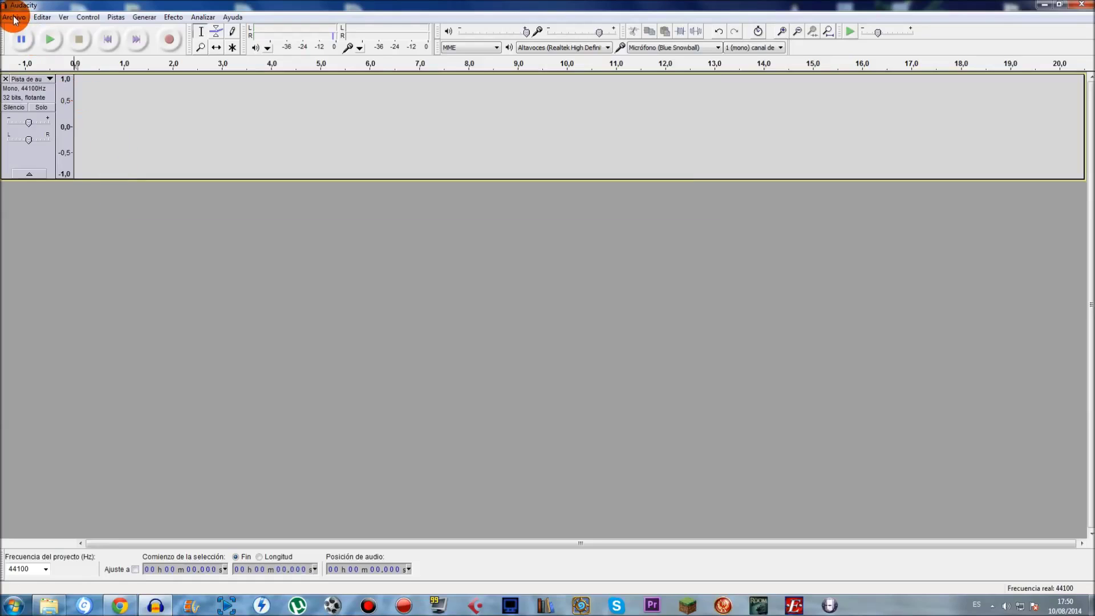
key("ctrl+z")
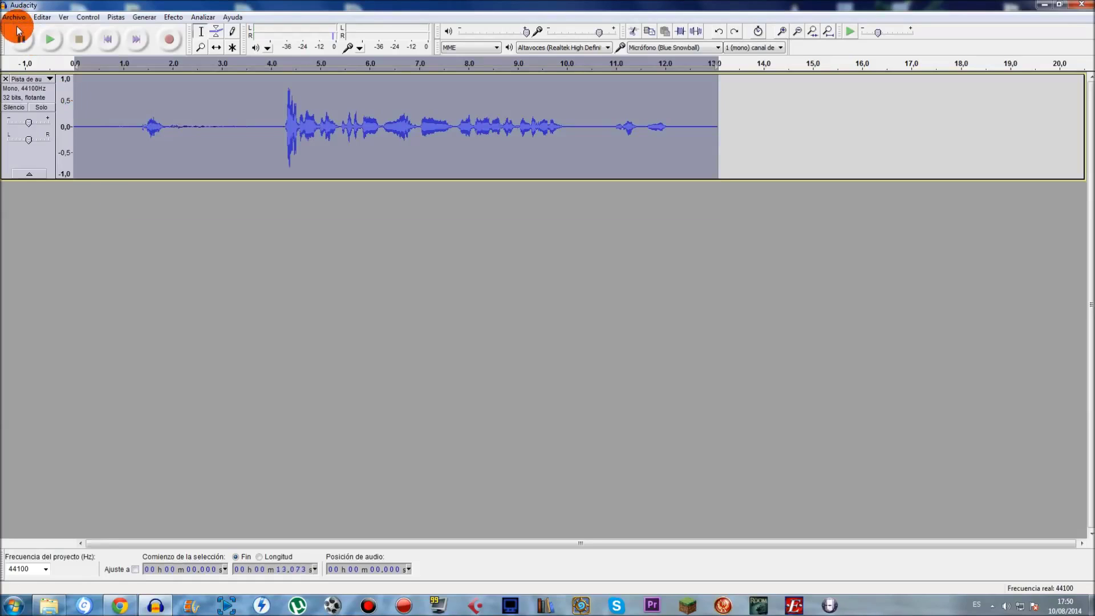
left_click(292, 131)
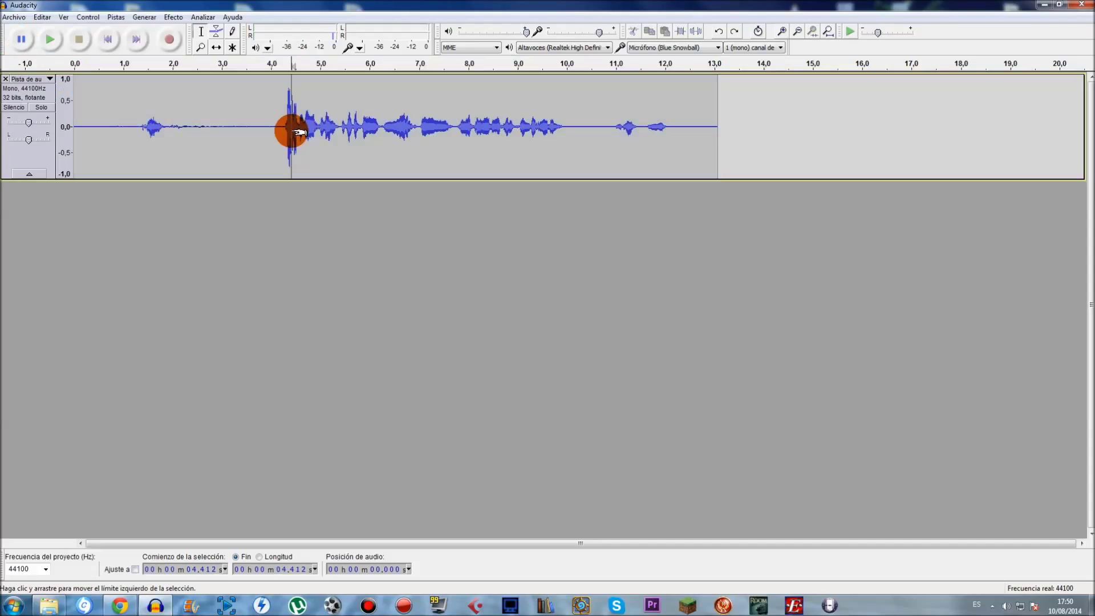
Select the entire track two times, clearing the selection after each one.
key("ctrl+a")
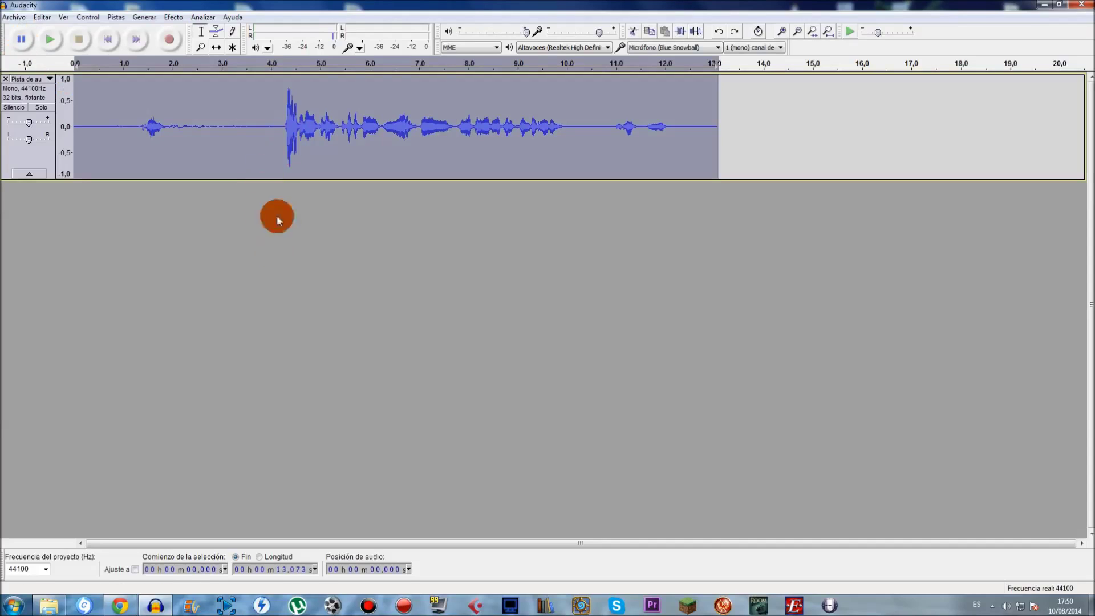
left_click(272, 135)
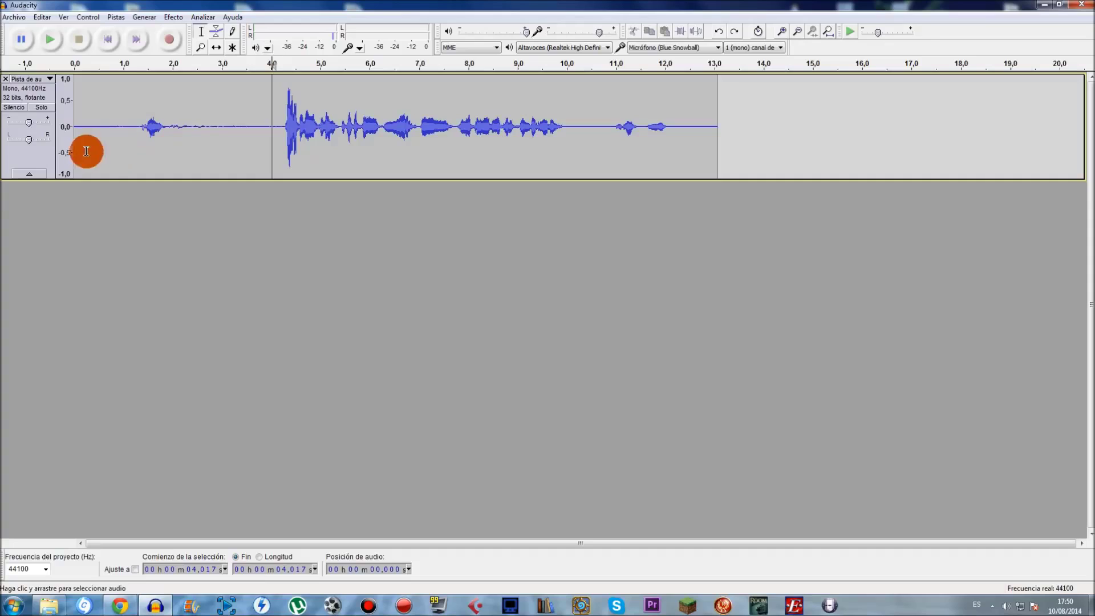
left_click(32, 155)
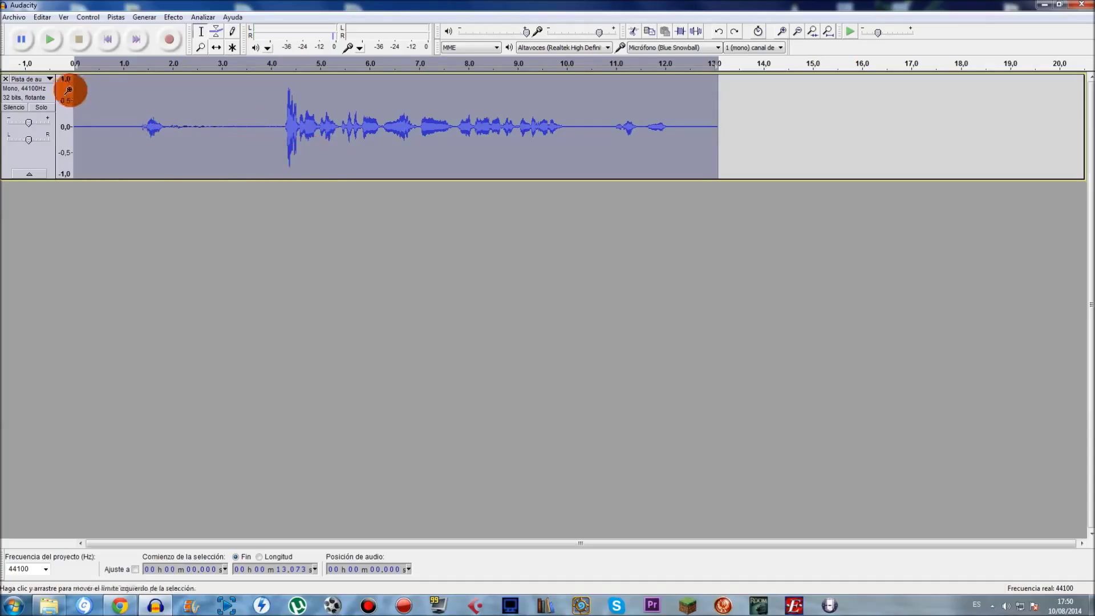
left_click(115, 107)
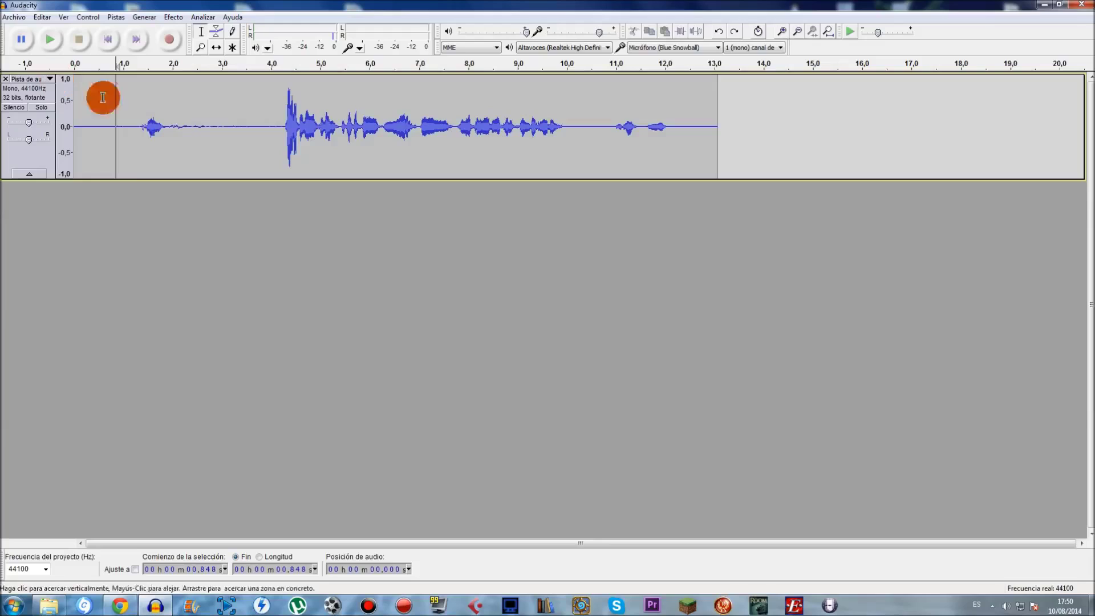
Cut the audio from about 1.2 s to 2.2 s and undo the cut.
left_click_drag(133, 124, 179, 127)
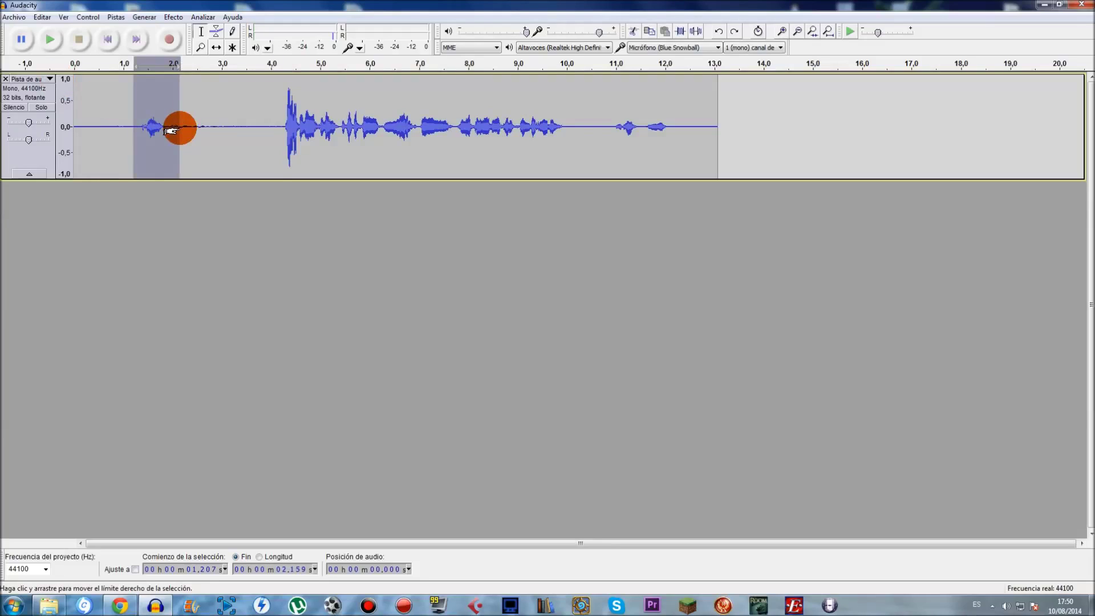
key("Delete")
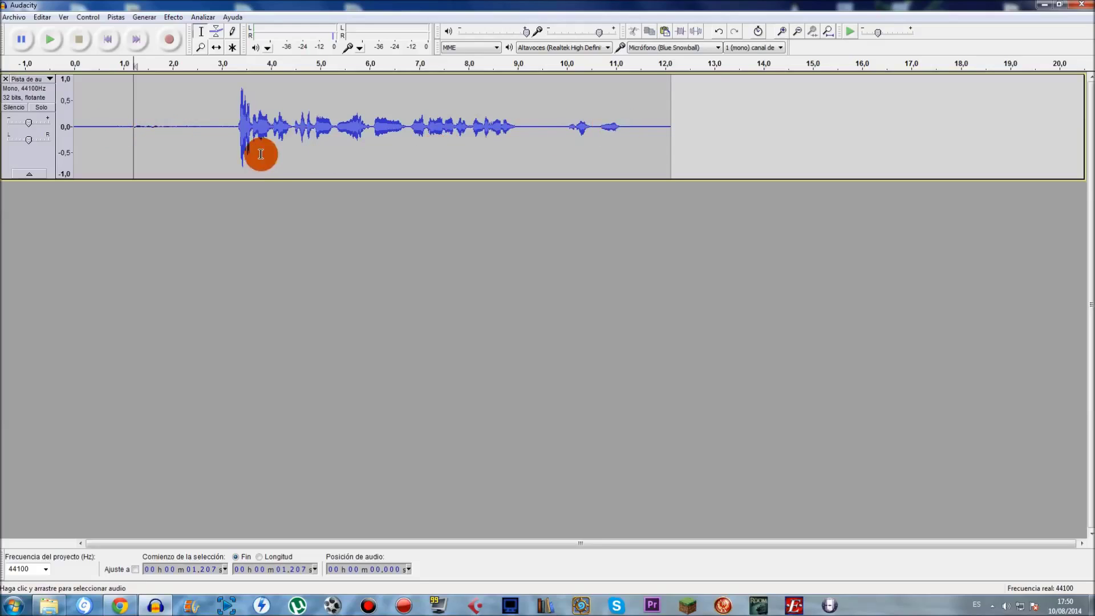
key("ctrl+z")
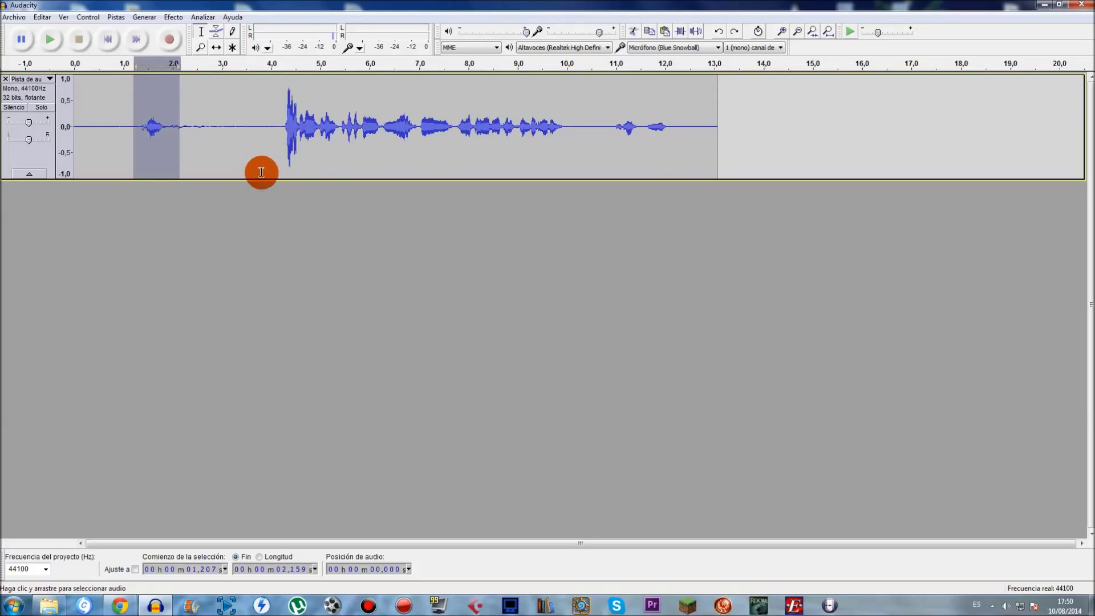
Paste the cut sound at about 14 s, past the end of the recording, and undo the paste.
left_click(764, 122)
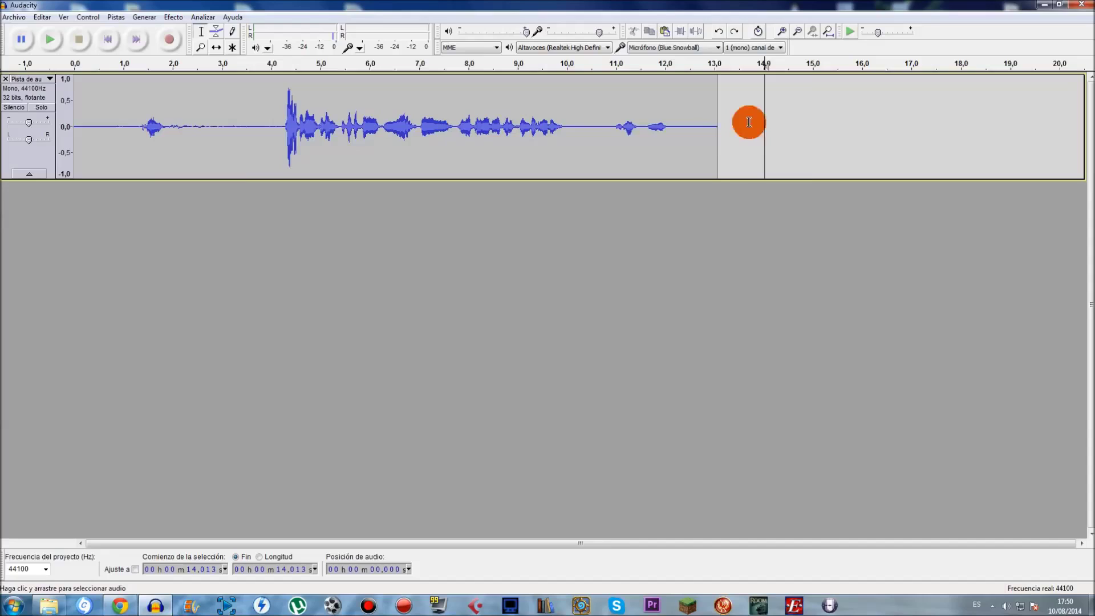
key("ctrl+v")
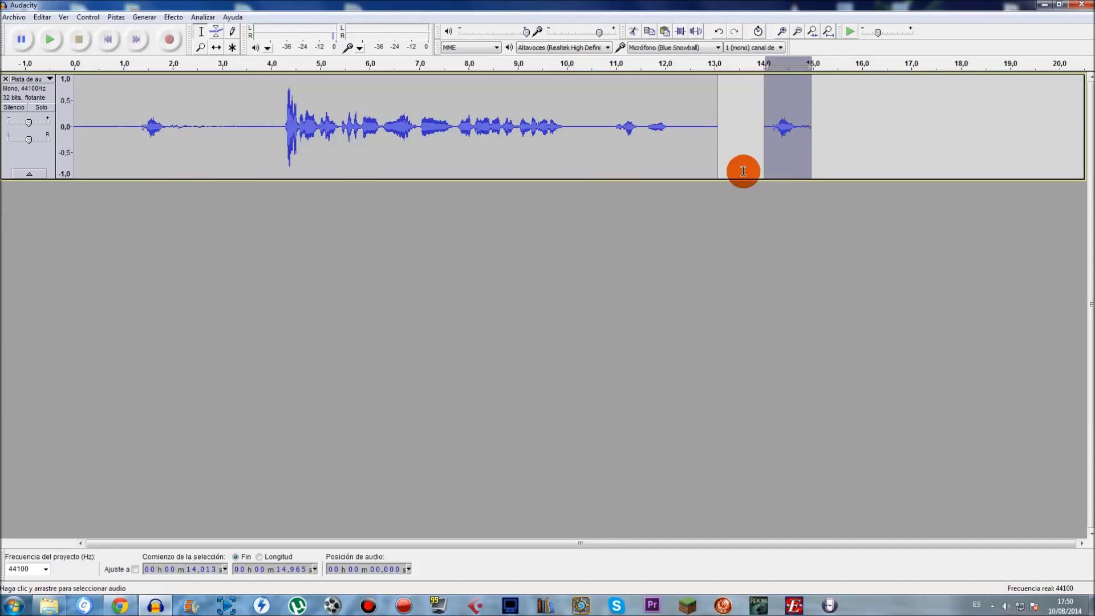
key("ctrl+z")
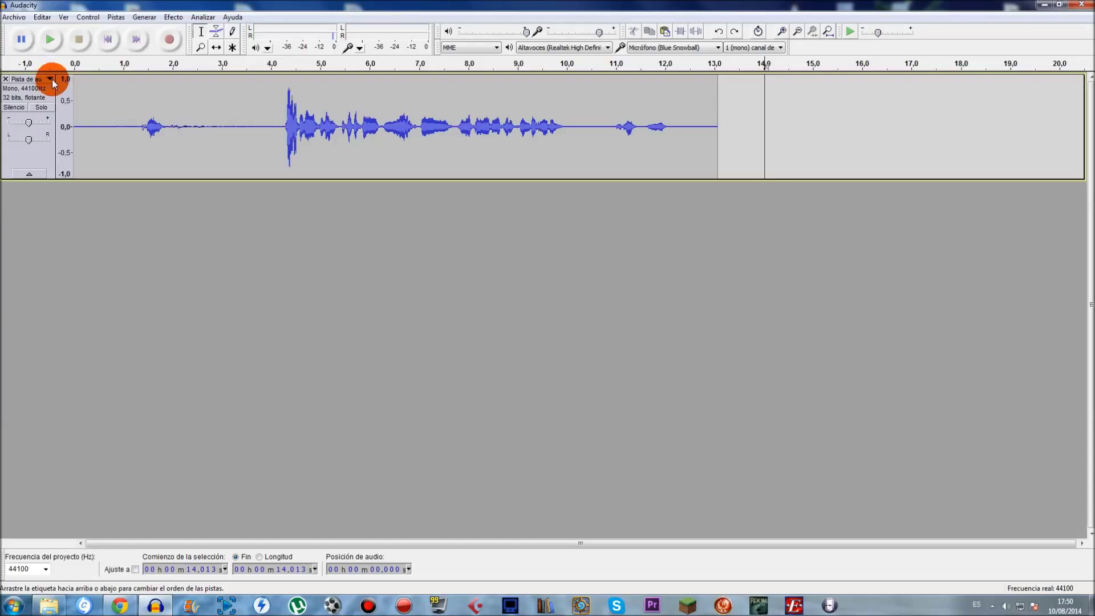
Collapse the track and stretch it back to about its full height.
left_click(30, 173)
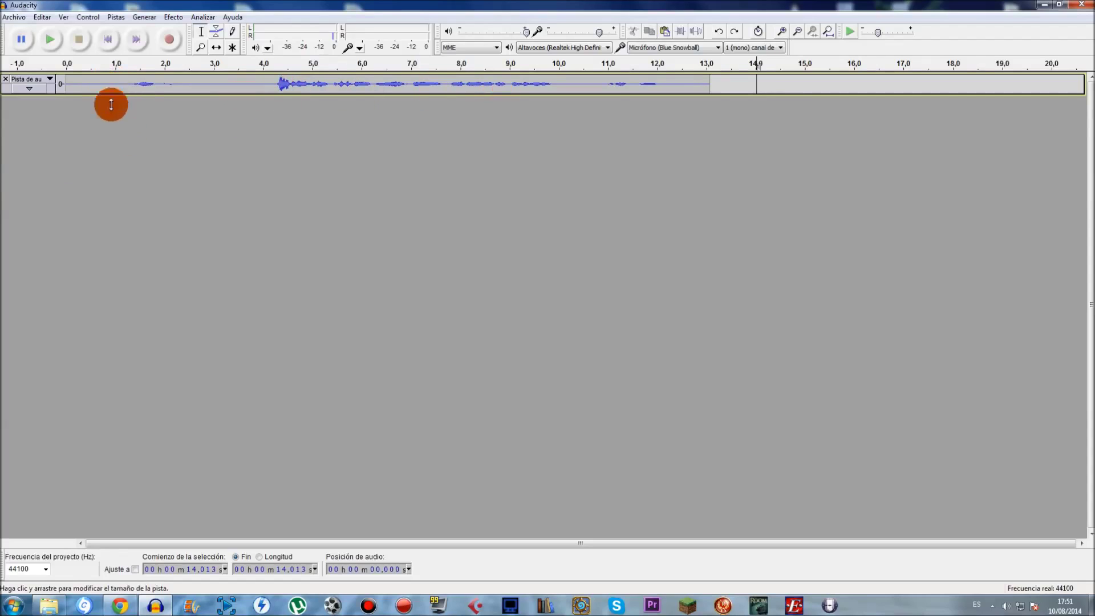
left_click_drag(111, 104, 108, 177)
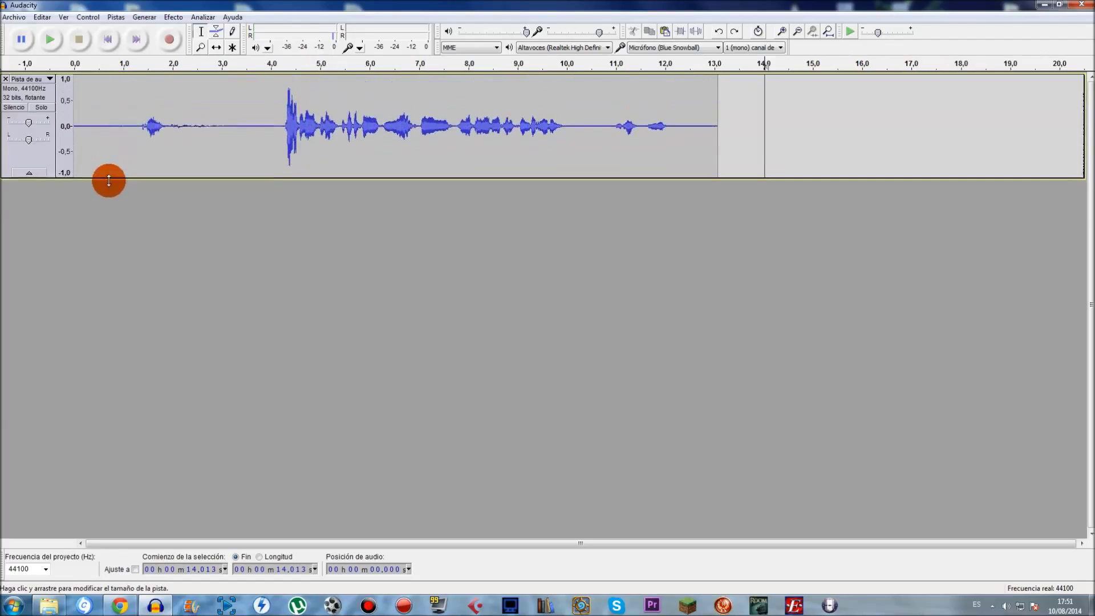
Show the track's display and channel options, and mute the track with the selection placed at about 3 s.
left_click(49, 79)
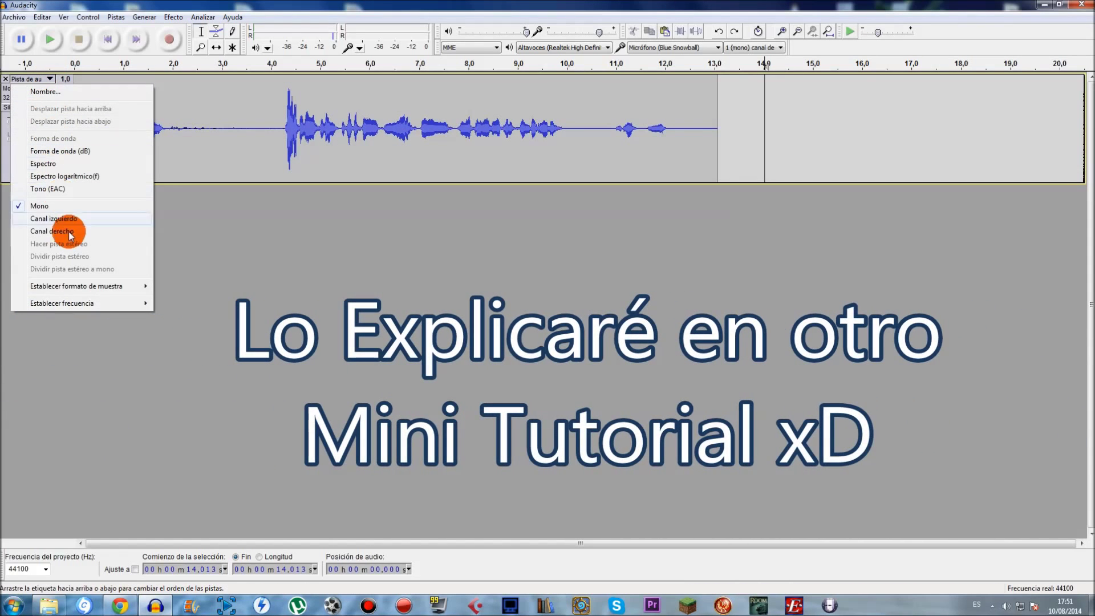
left_click(524, 120)
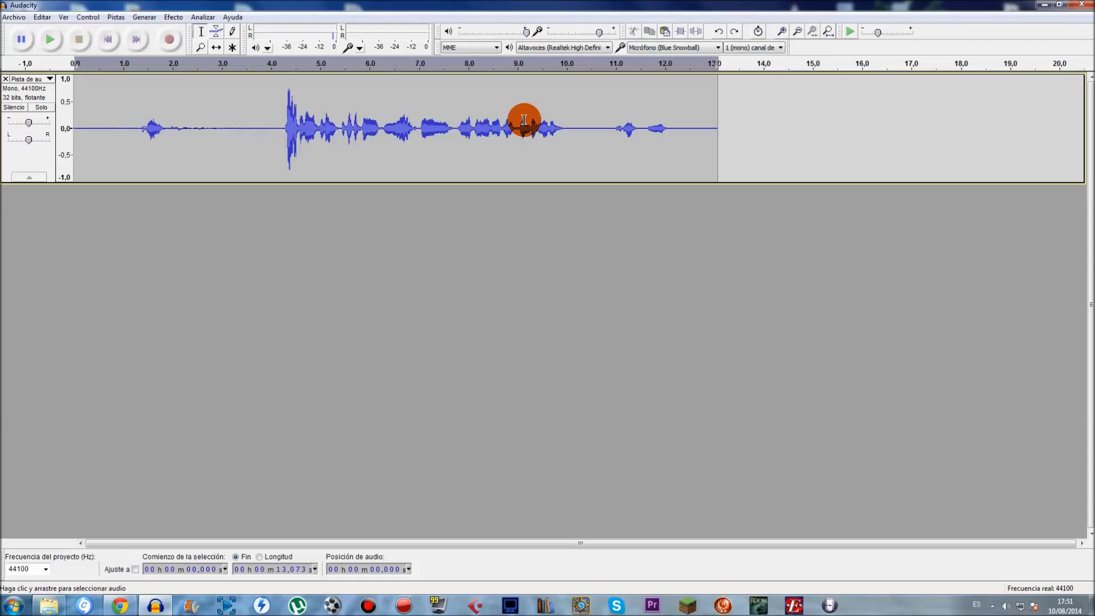
left_click_drag(224, 94, 221, 86)
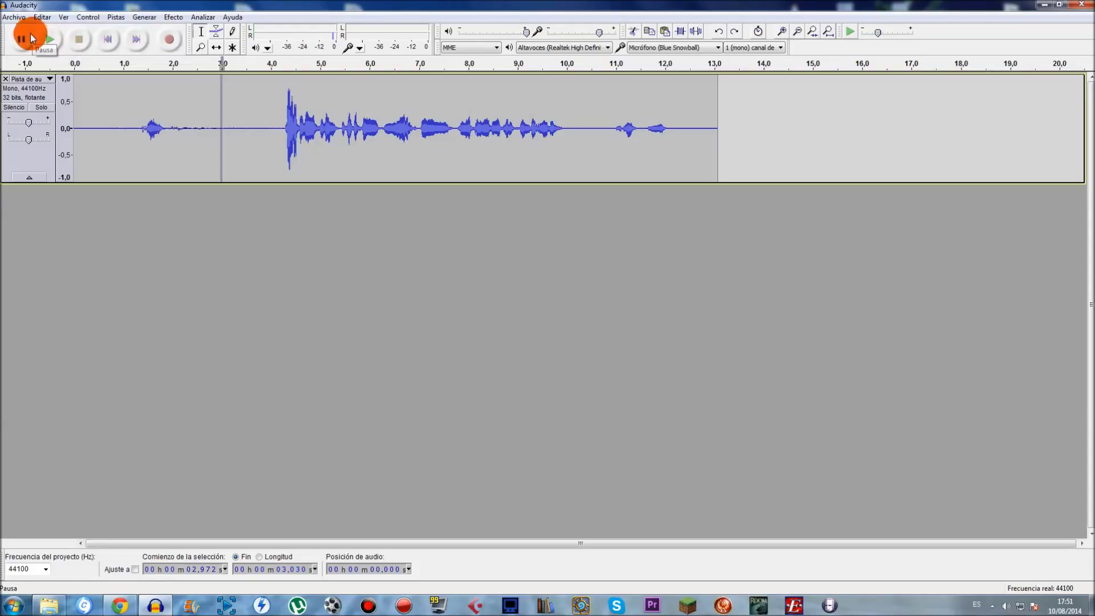
left_click(16, 107)
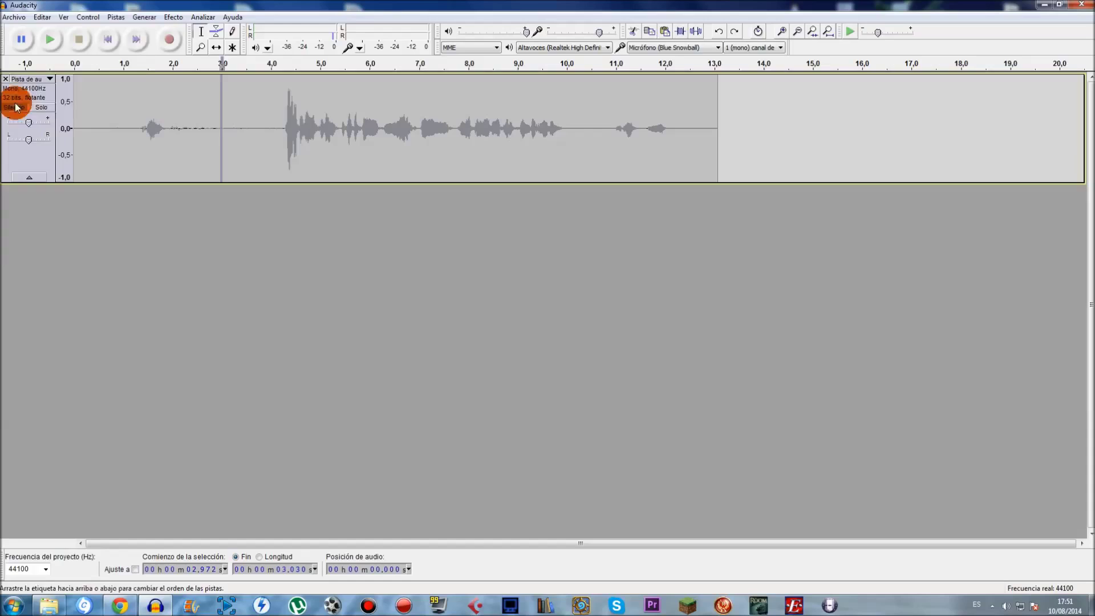
Record a short second track starting at about 3 s, pausing it before stopping, and remove that track.
left_click(168, 39)
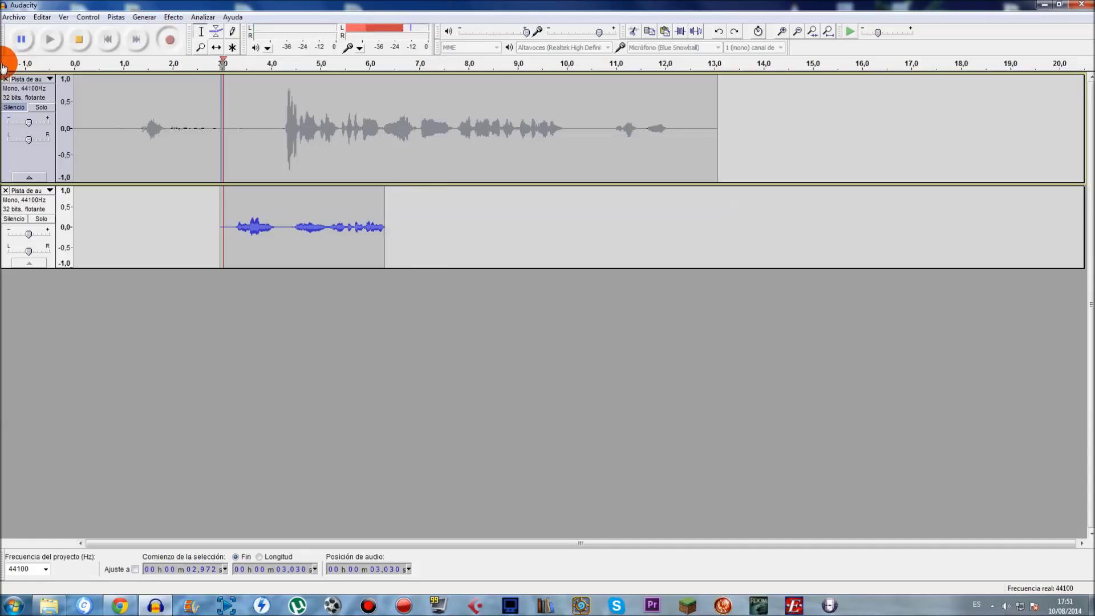
left_click(26, 42)
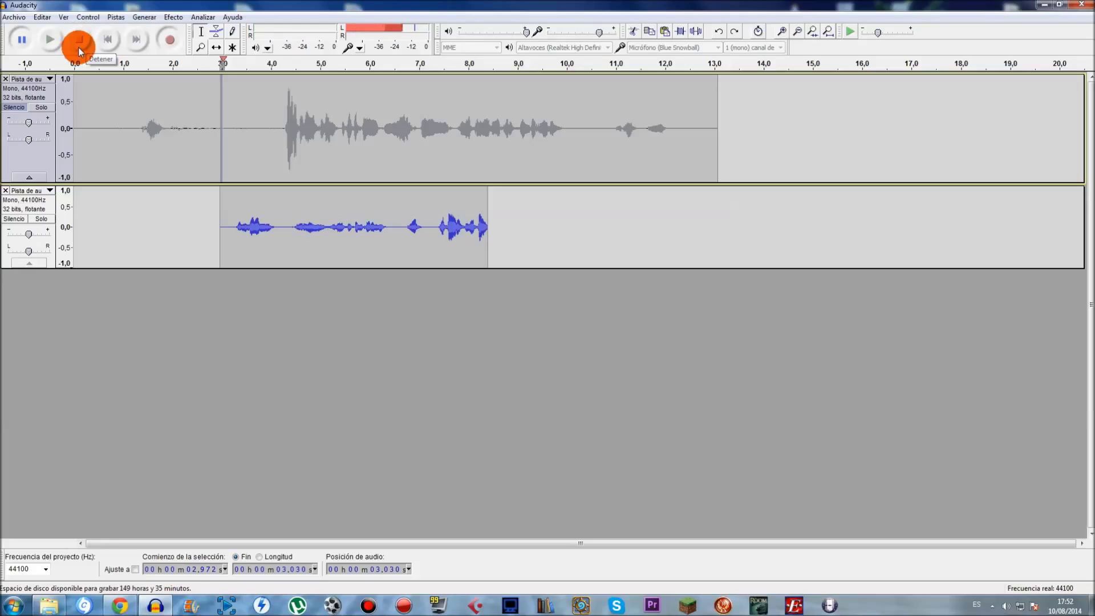
key("space")
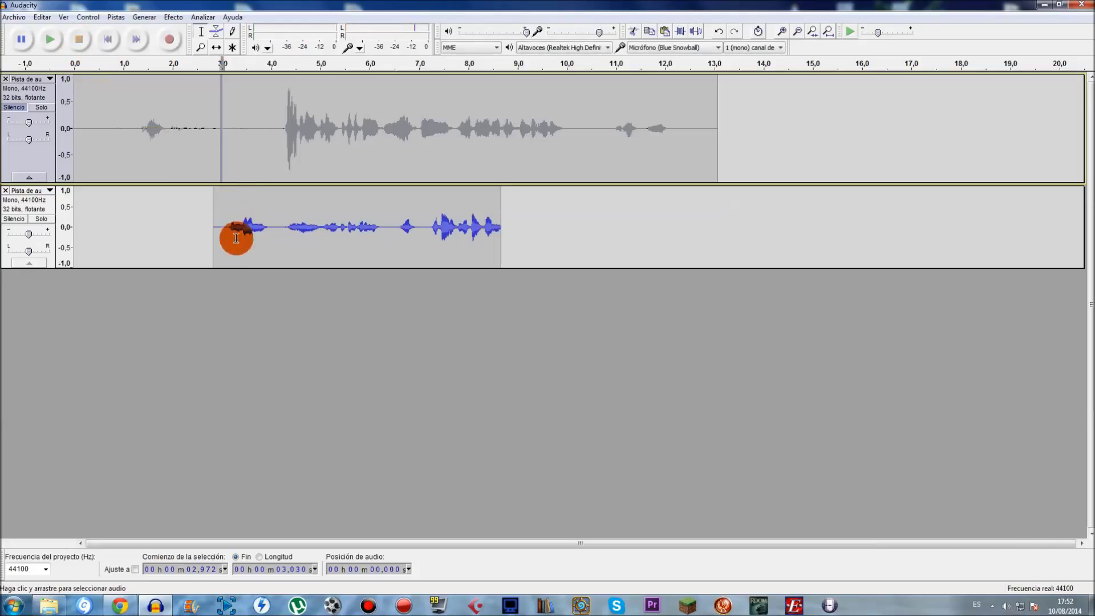
left_click(5, 191)
Look over the list of effects, and zoom the track's timeline in and out several times.
left_click(175, 17)
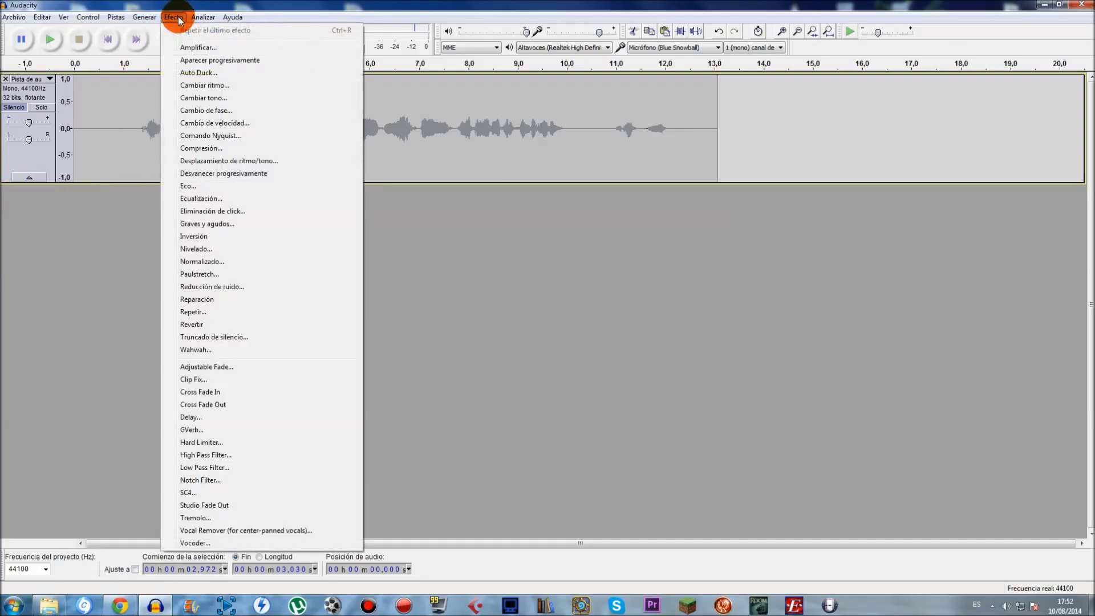
left_click(116, 104)
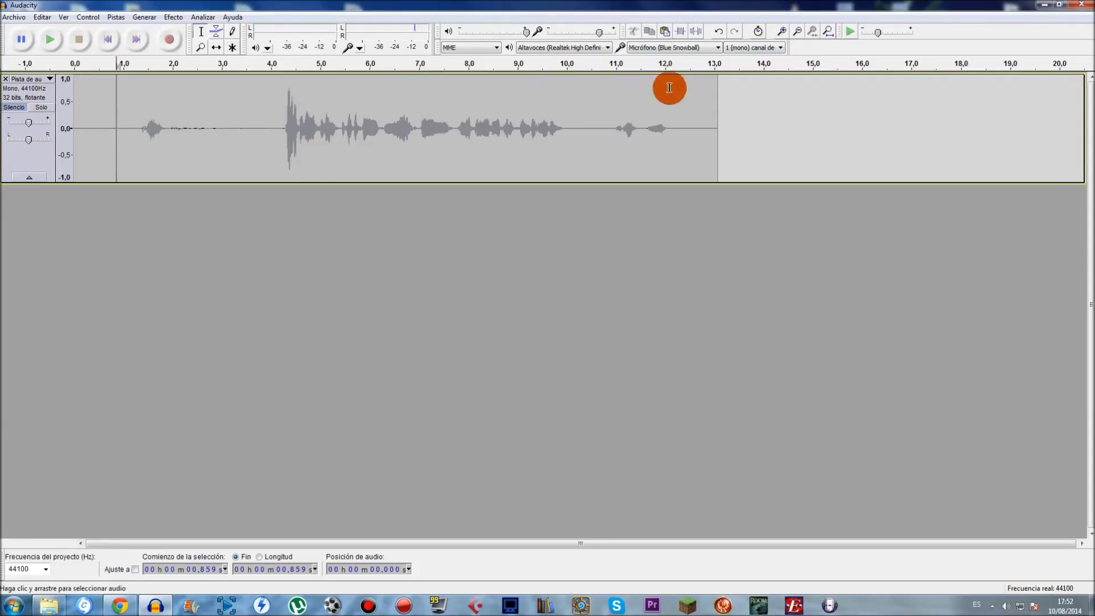
left_click(784, 32)
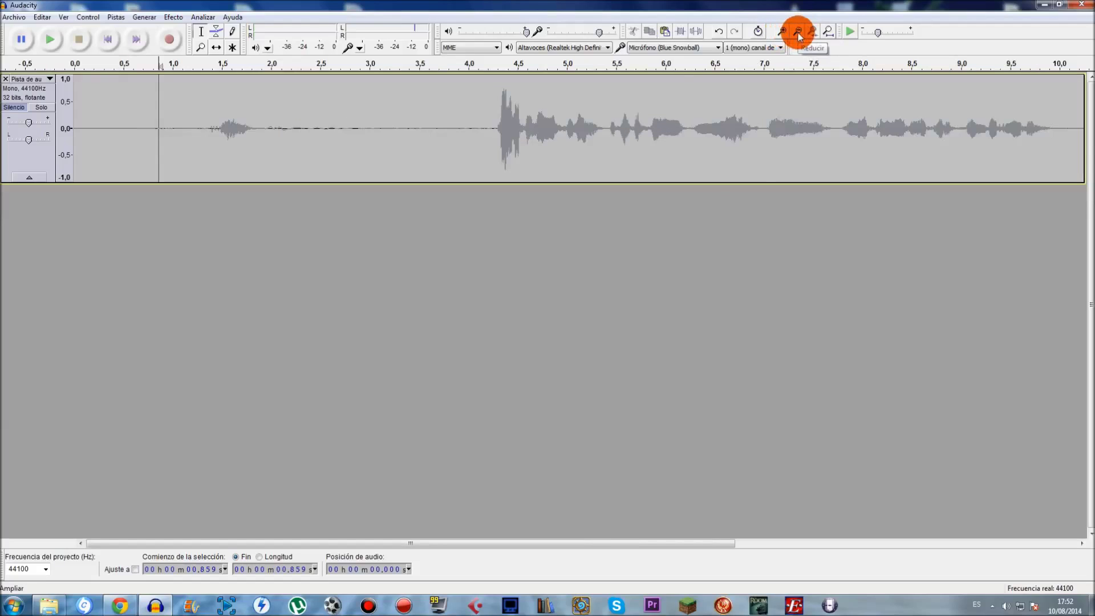
left_click(797, 31)
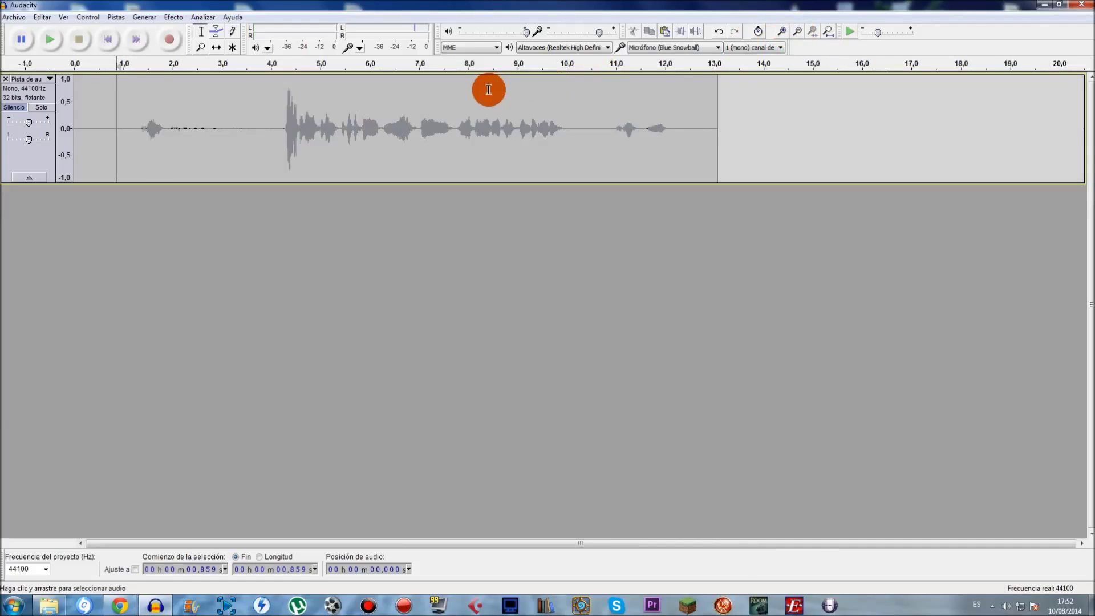
scroll(302, 240, "up", 6)
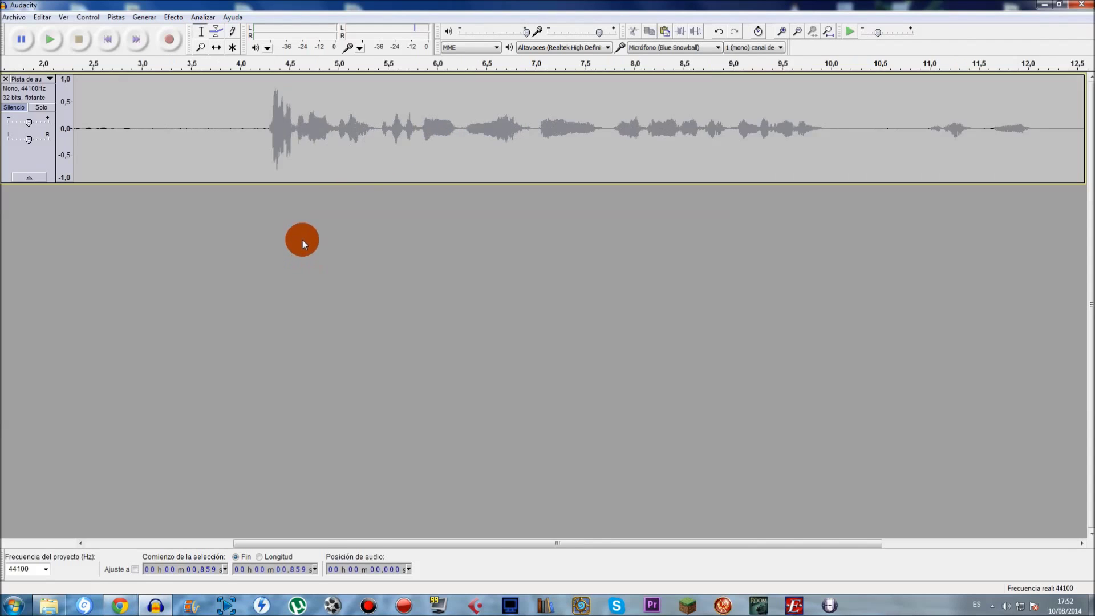
scroll(302, 239, "down", 8)
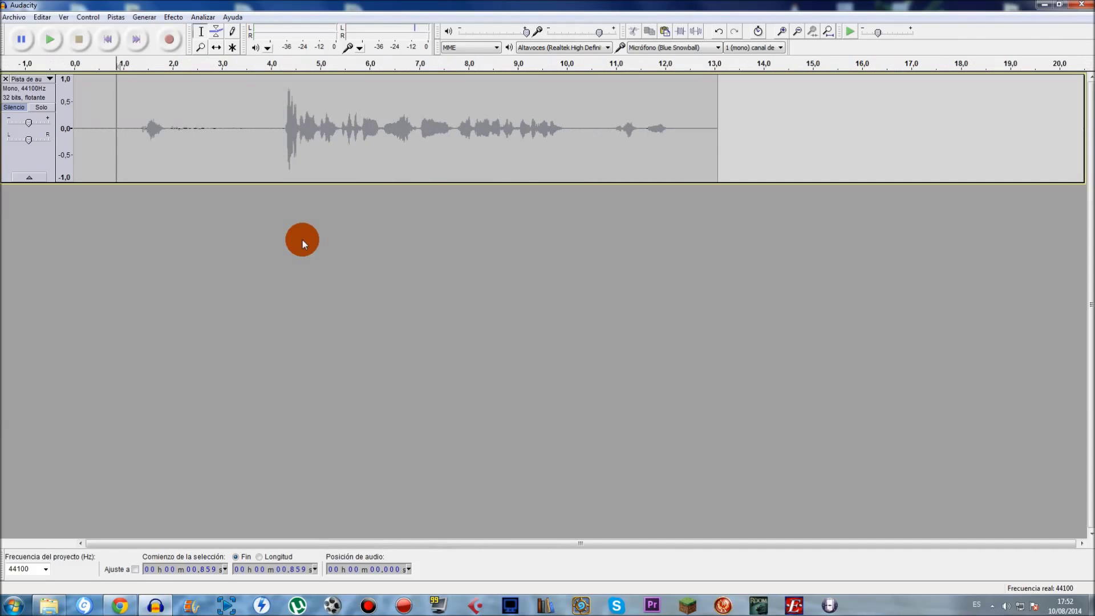
scroll(302, 240, "up", 2)
scroll(302, 240, "down", 3)
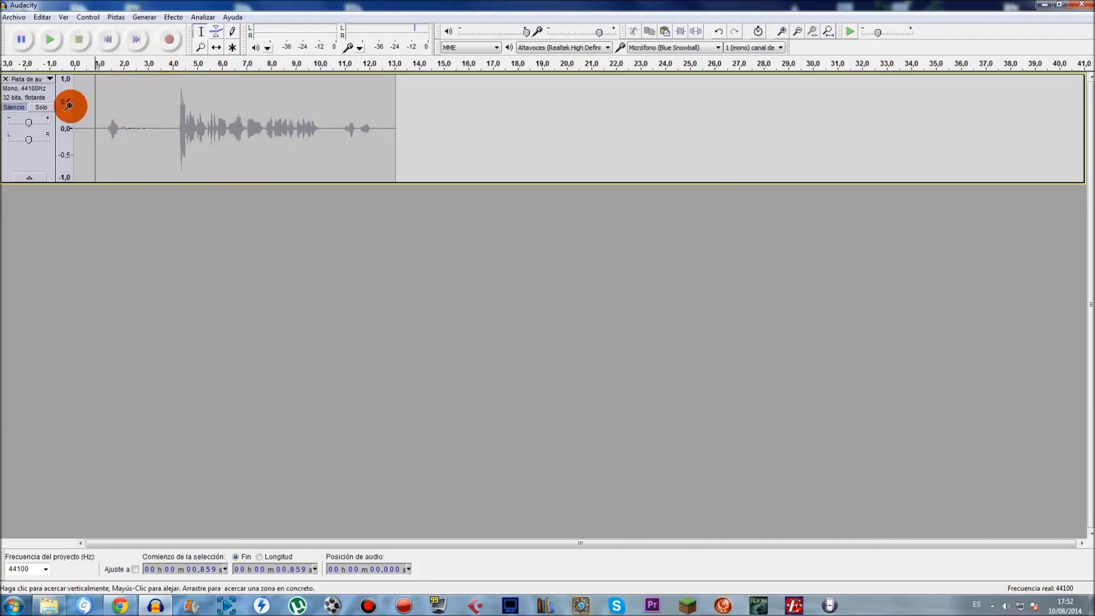
Unmute the track, play the whole recording with everything selected, and clear the selection.
left_click(15, 107)
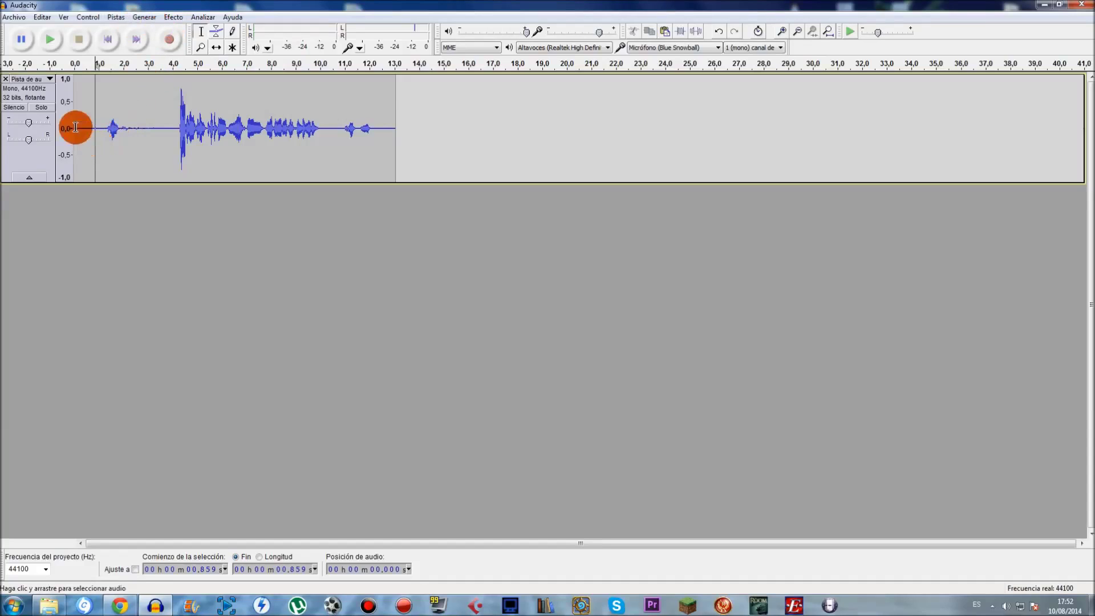
left_click(46, 155)
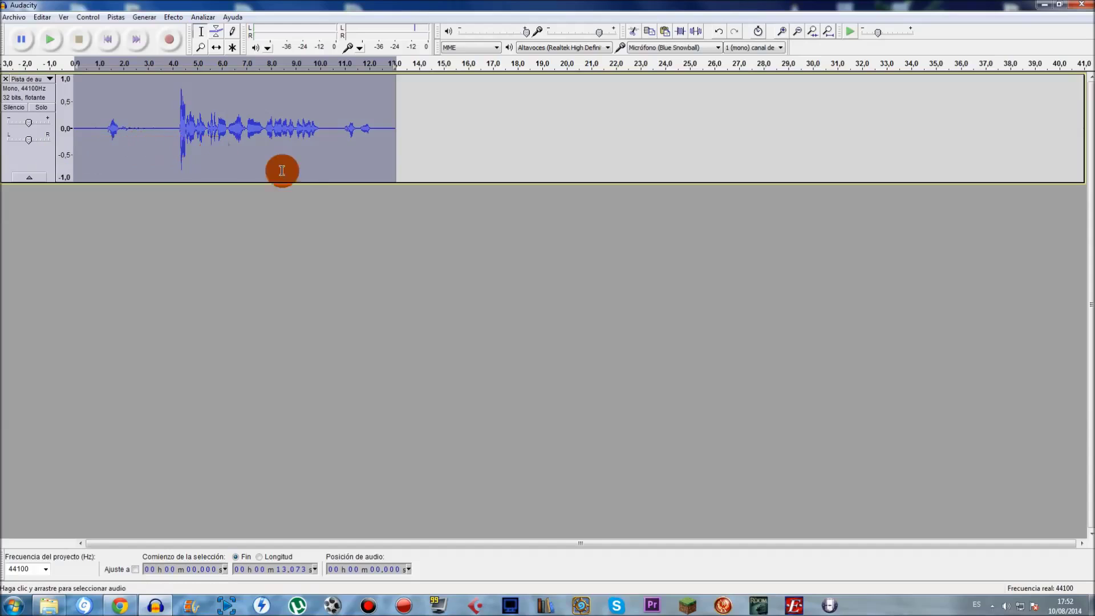
key("space")
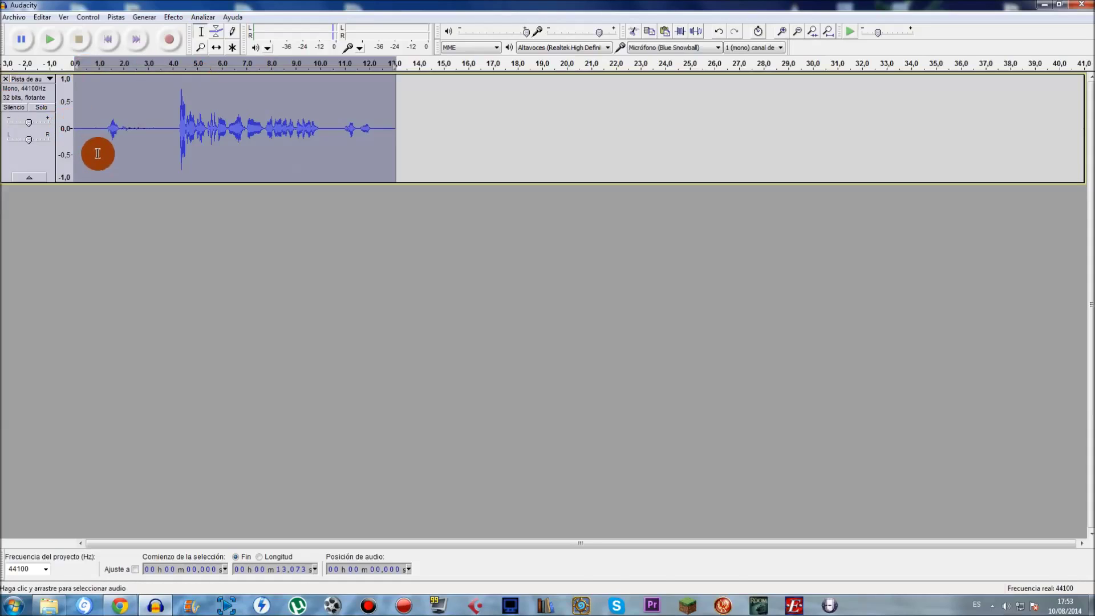
left_click(98, 134)
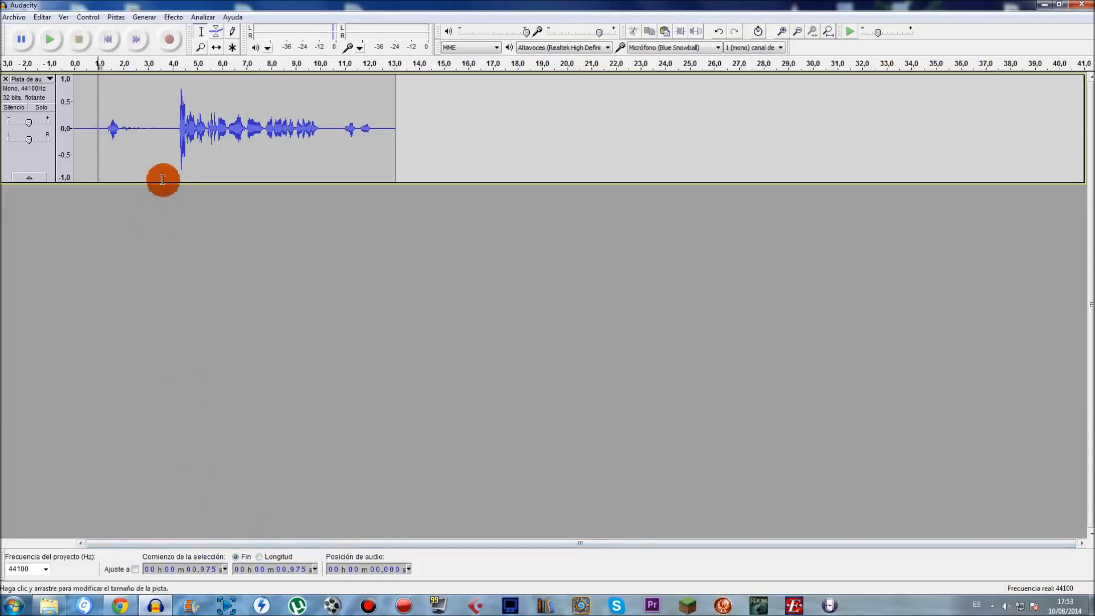
Look over the list of effects first with nothing selected and again with the whole track selected.
left_click(778, 32)
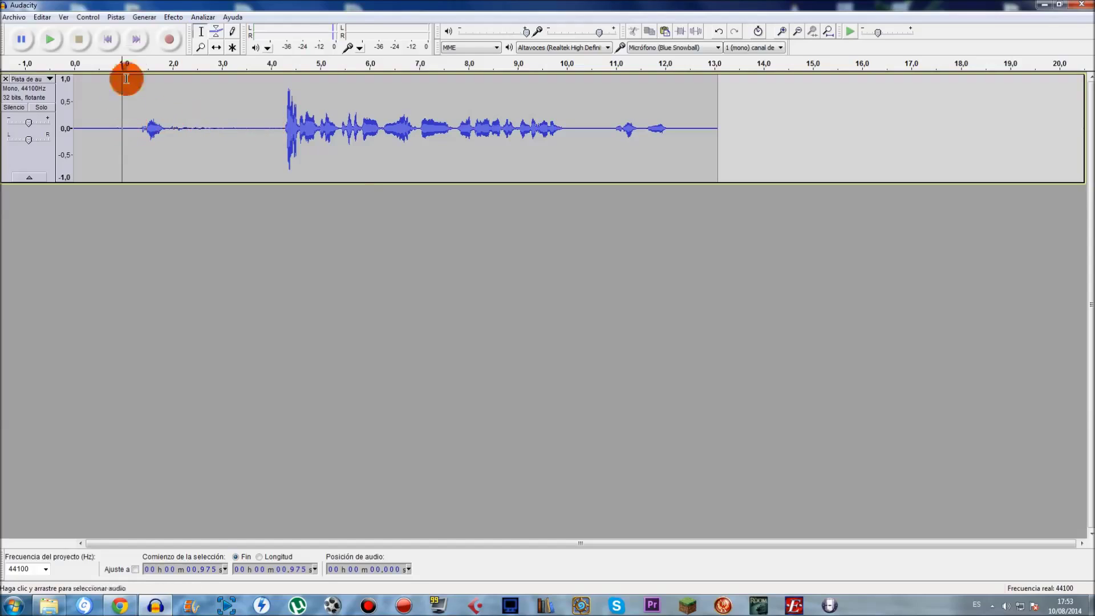
left_click(173, 17)
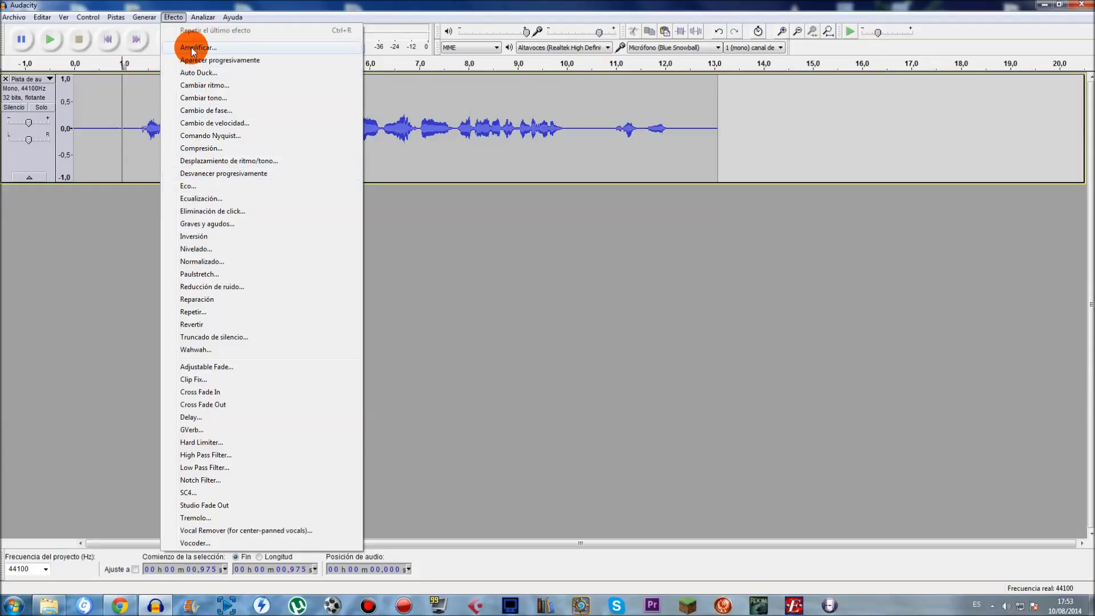
left_click(122, 97)
double_click(122, 97)
left_click(173, 17)
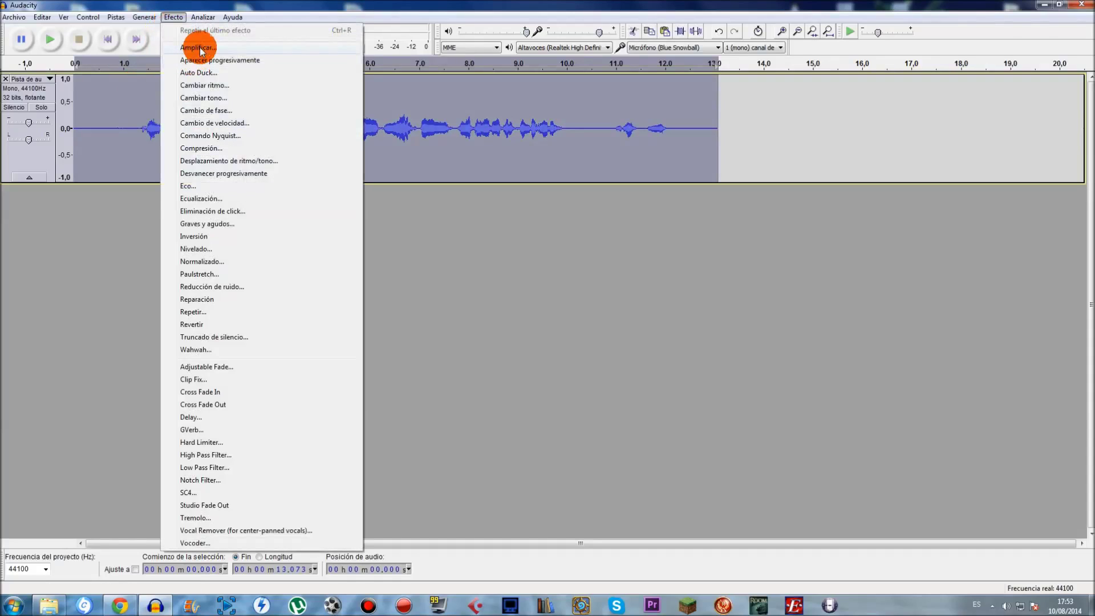
left_click(108, 93)
Show the list of effects for a selection from about 0.7 s to 2.7 s and for the entire track.
left_click_drag(108, 94, 207, 103)
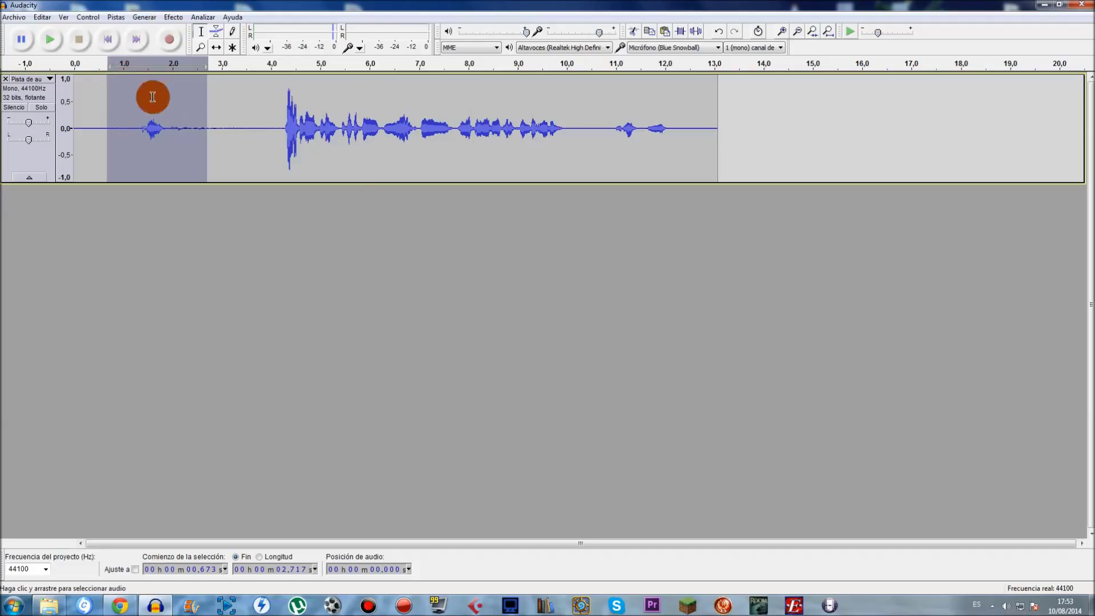
left_click(174, 18)
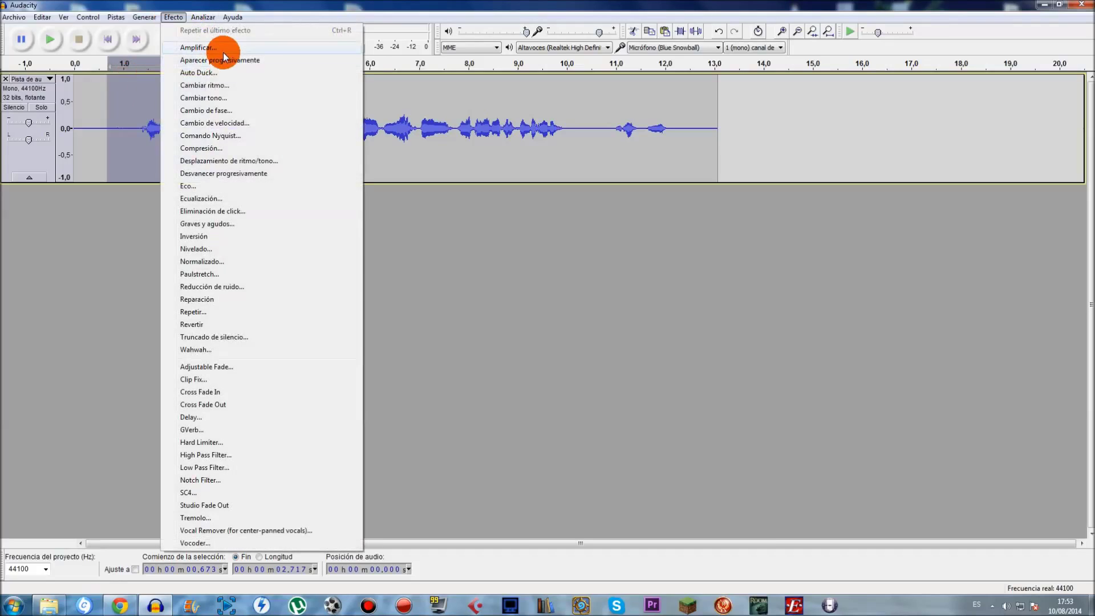
left_click(112, 109)
key("ctrl+a")
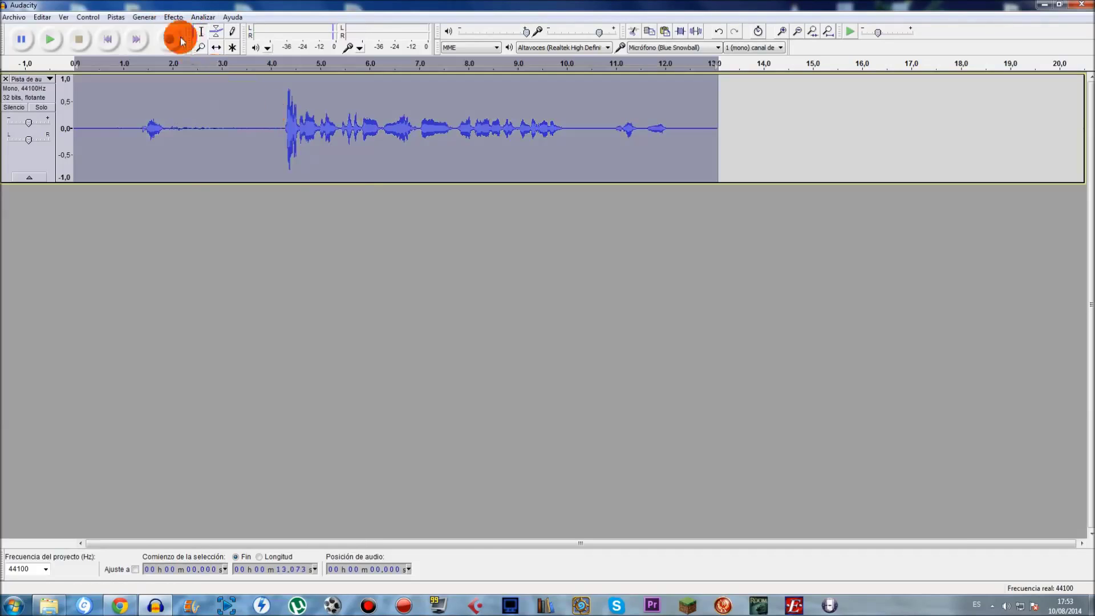
left_click(173, 17)
left_click(101, 86)
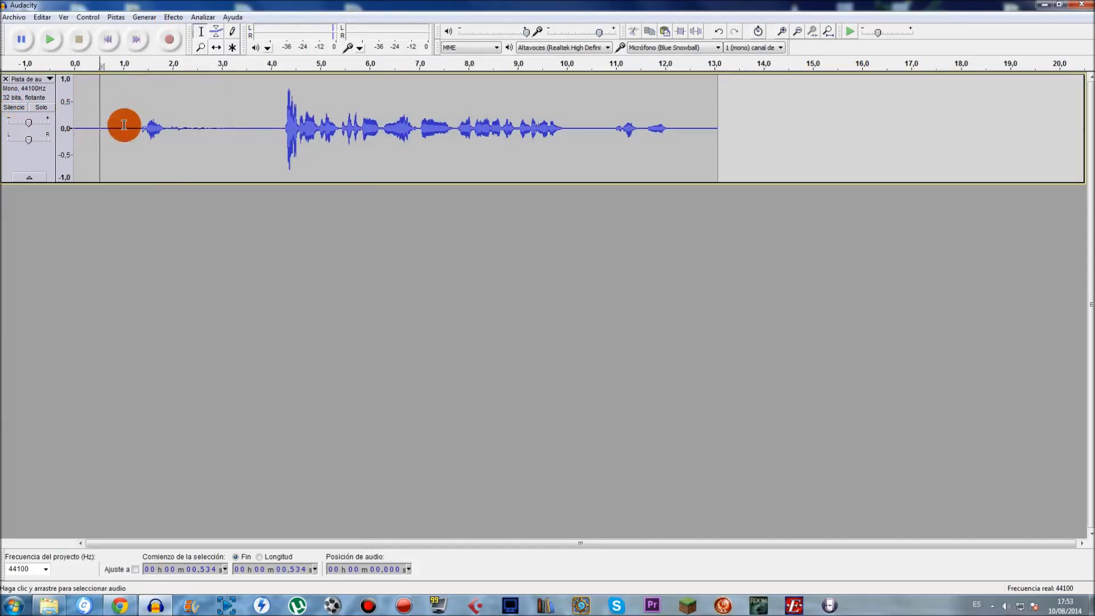
Select the audio from about 1.2 s to 2.2 s, extend the selection to the whole track, and clear it.
left_click_drag(134, 122, 182, 122)
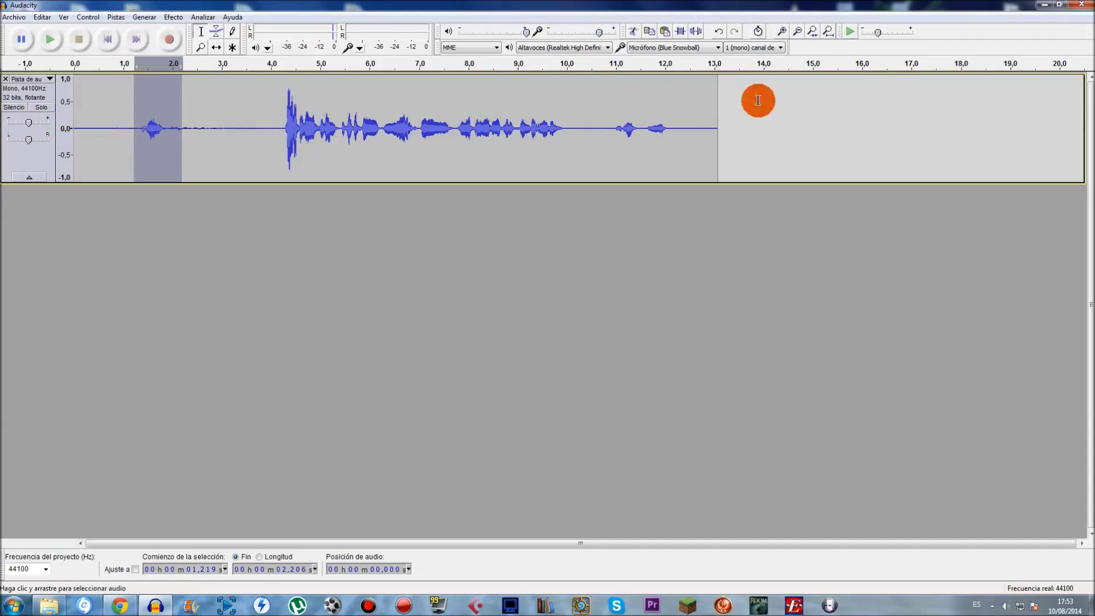
double_click(110, 99)
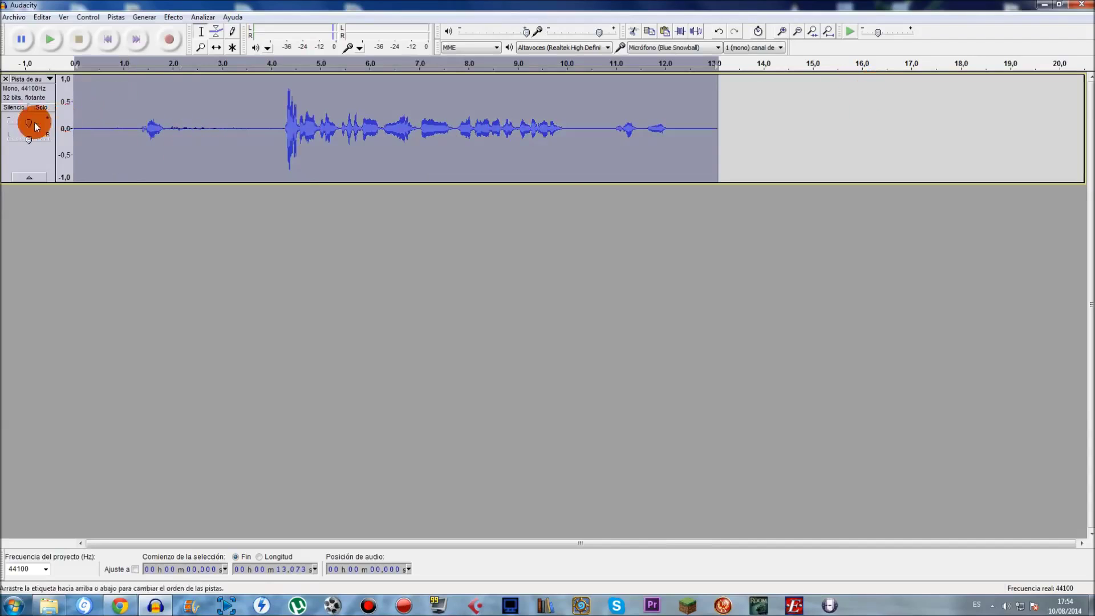
left_click(140, 112)
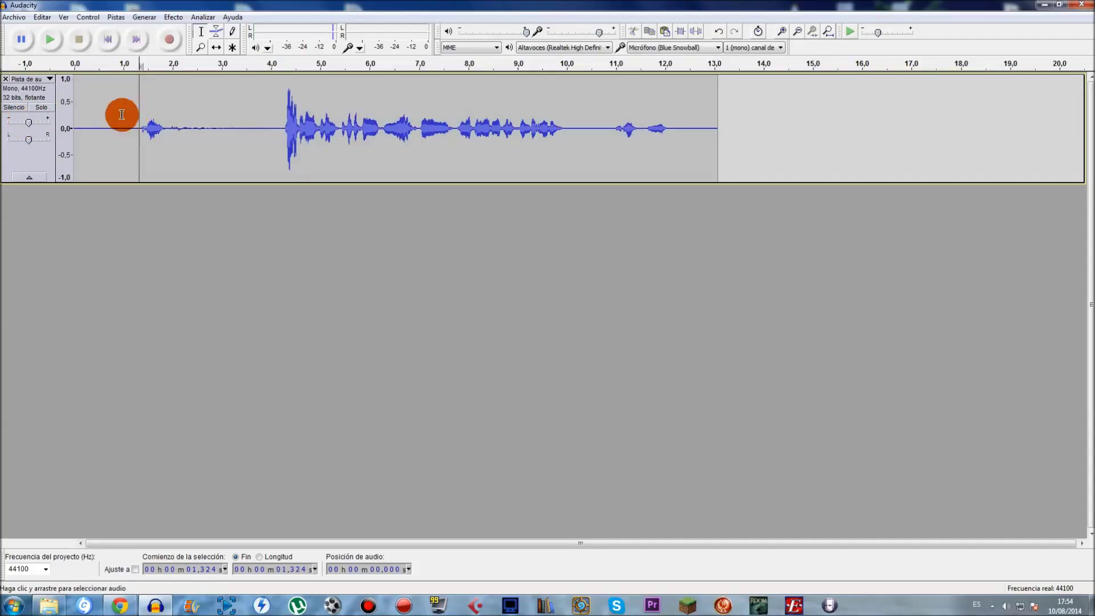
Play the recording from the very beginning for a few seconds and stop playback.
left_click(74, 127)
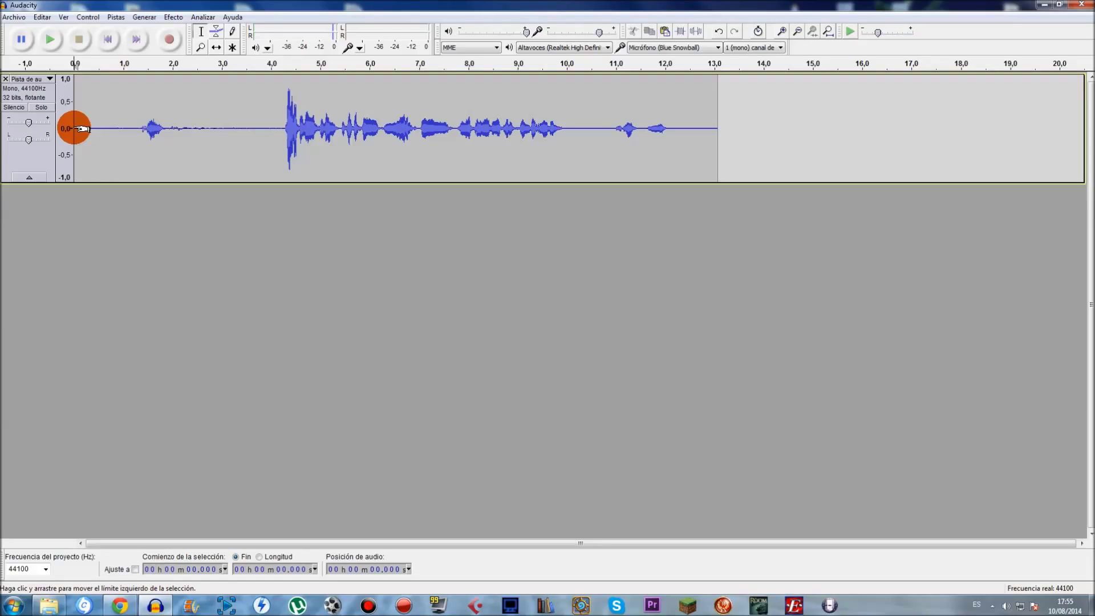
key("space")
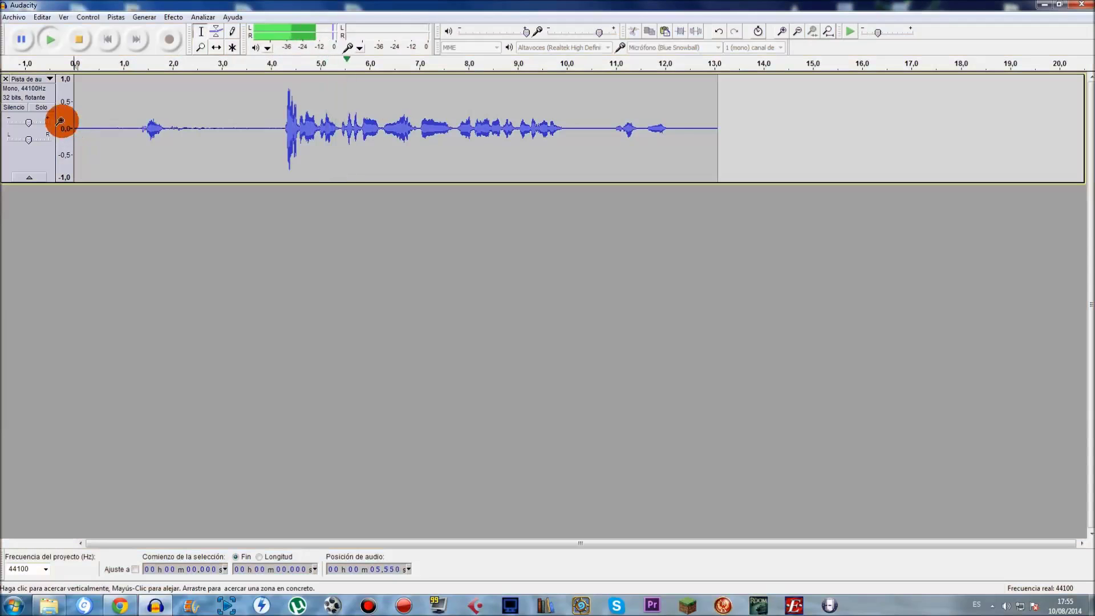
key("space")
Play only the sections from about 1.1 s to 2.1 s and from about 2.2 s to 3.8 s.
left_click_drag(130, 128, 178, 136)
key("space")
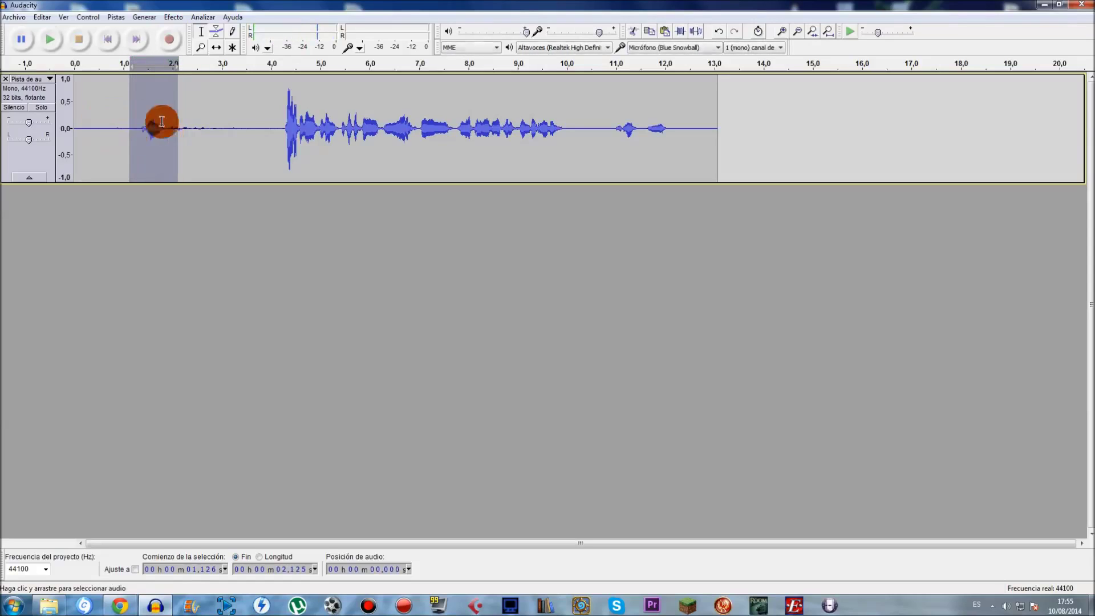
left_click_drag(182, 131, 260, 131)
key("space")
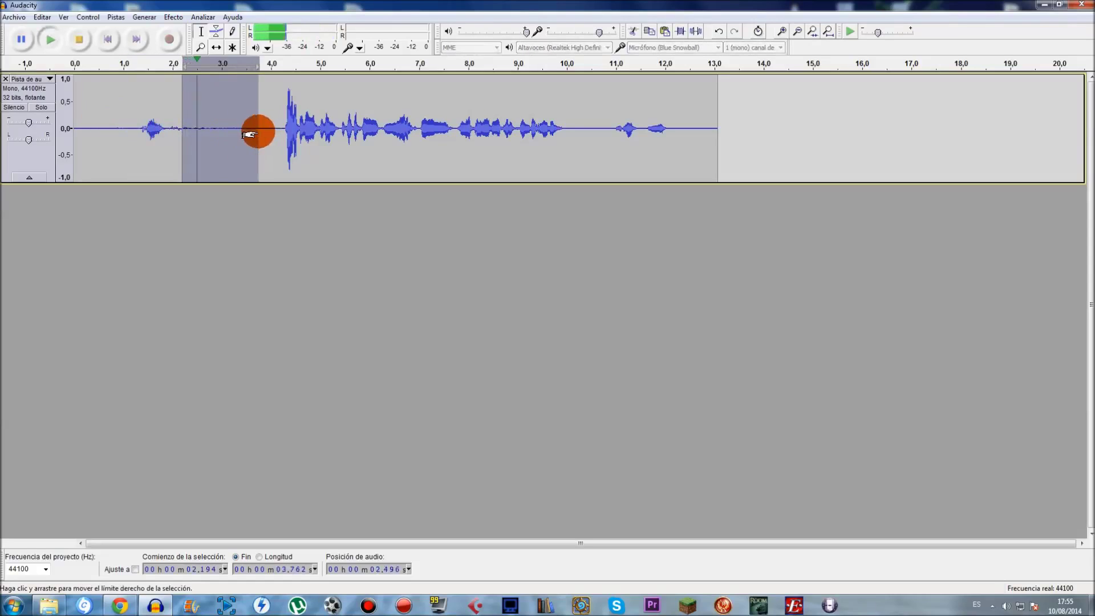
Play only the quiet section from about 3.0 s to 3.4 s, before the loud peak.
left_click_drag(207, 128, 237, 137)
key("space")
key("space")
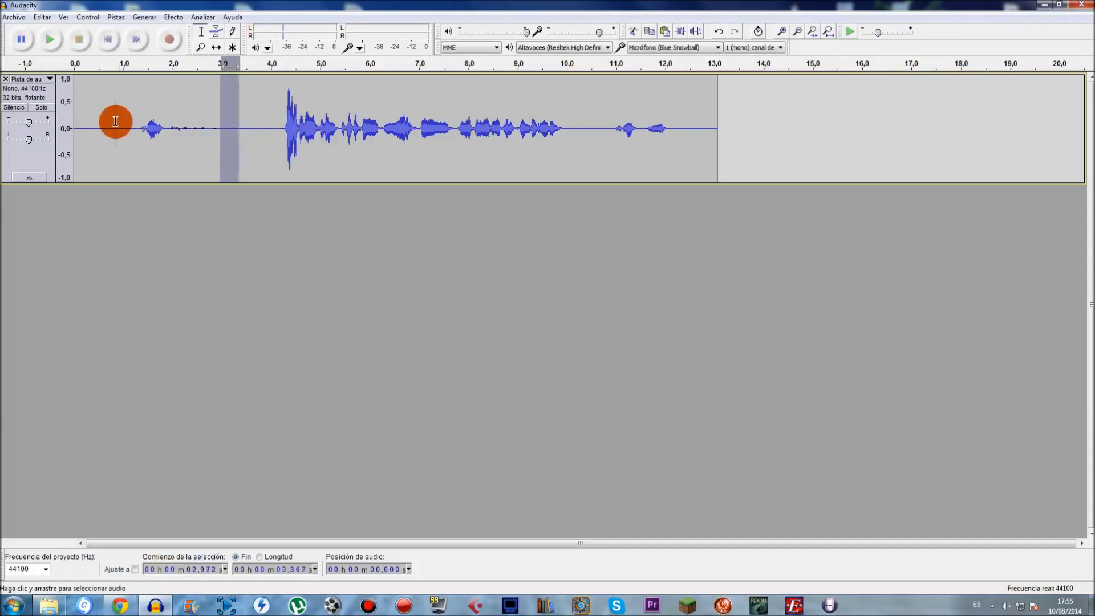
Select the first 0.8 s of the track, raise the track gain to +3 dB and play the selection.
left_click_drag(117, 118, 29, 120)
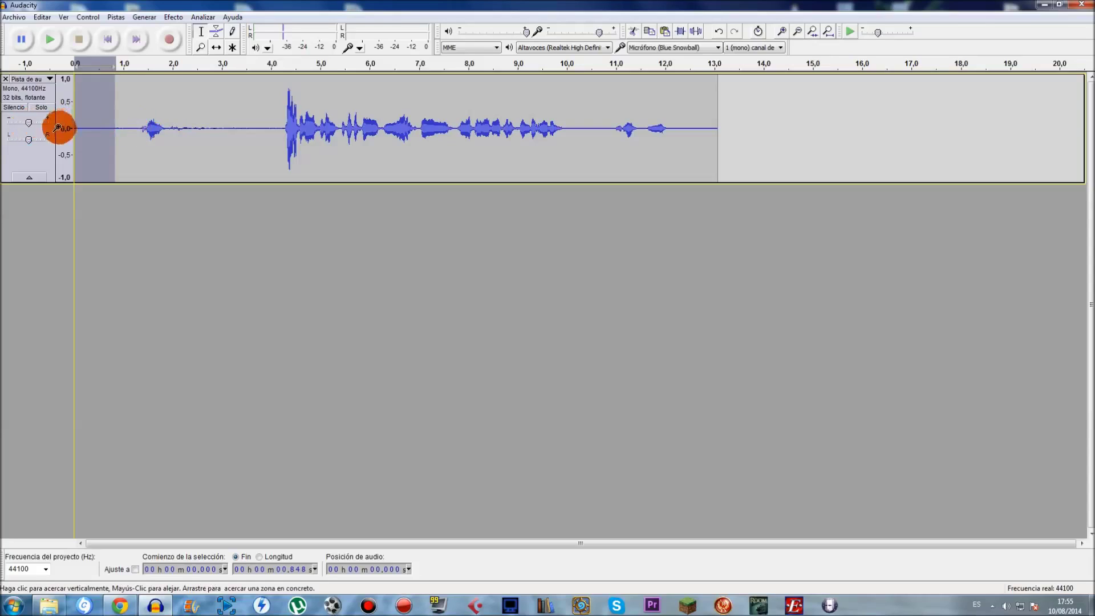
mouse_move(29, 123)
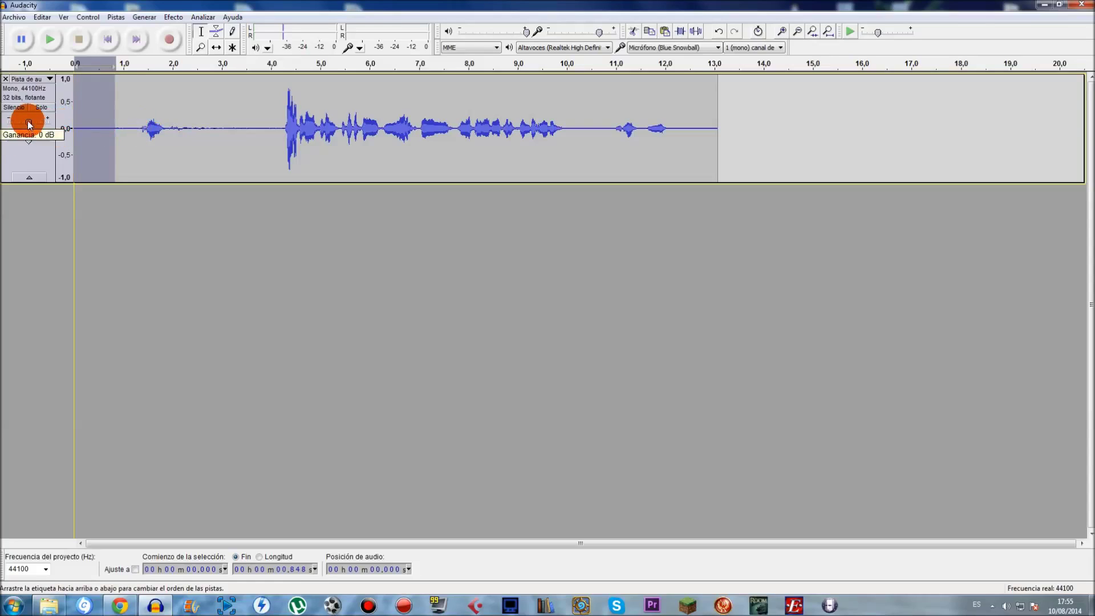
left_click_drag(30, 124, 39, 122)
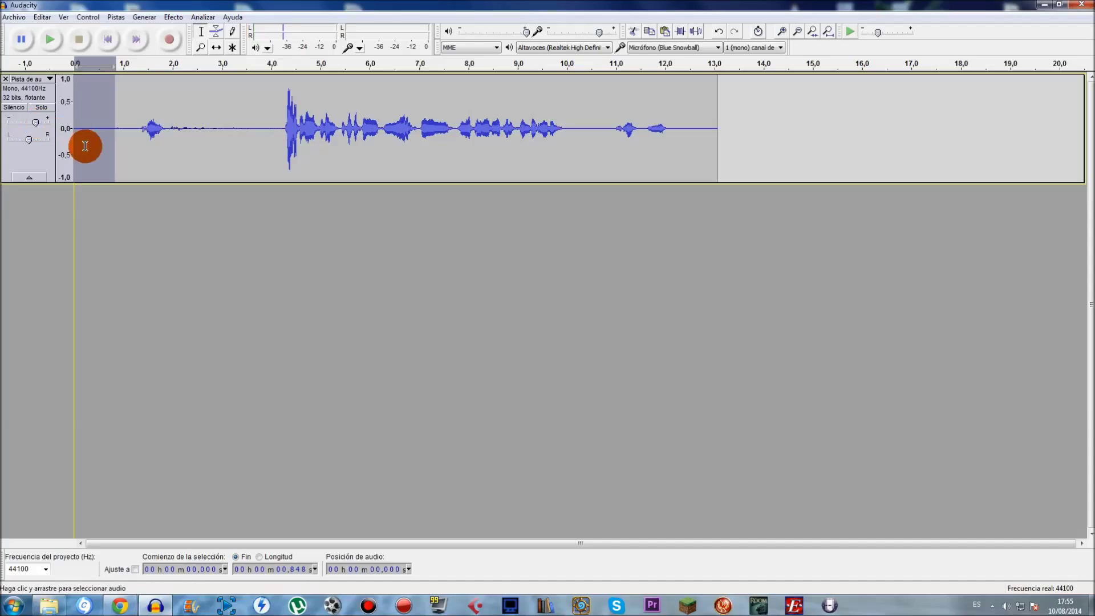
key("space")
key("space")
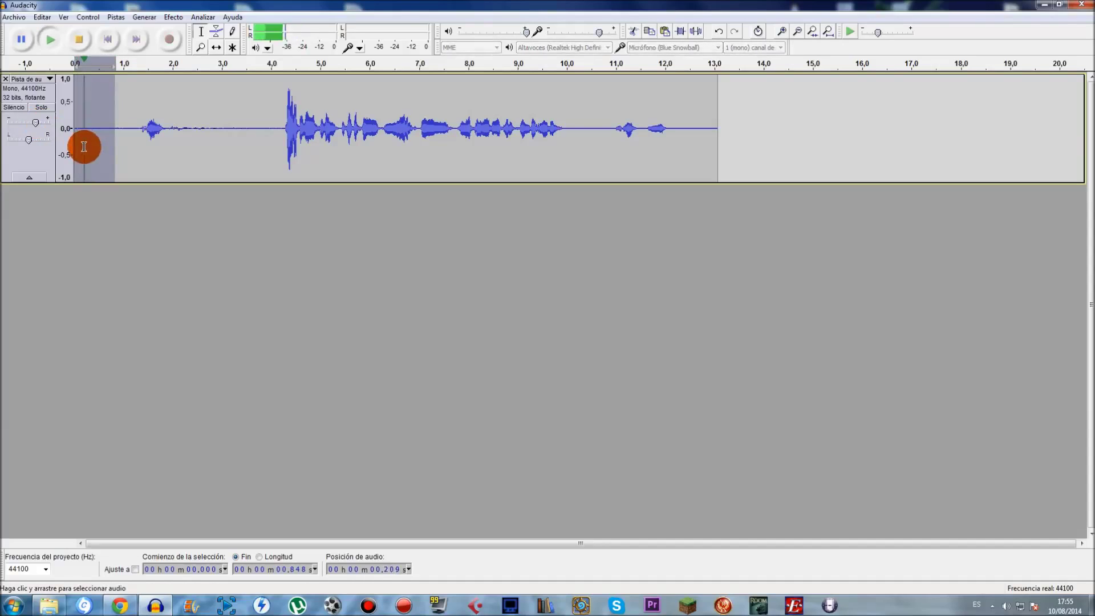
Play the section from about 2.4 s to 3.4 s and return the track gain to 0 dB.
left_click_drag(192, 123, 239, 129)
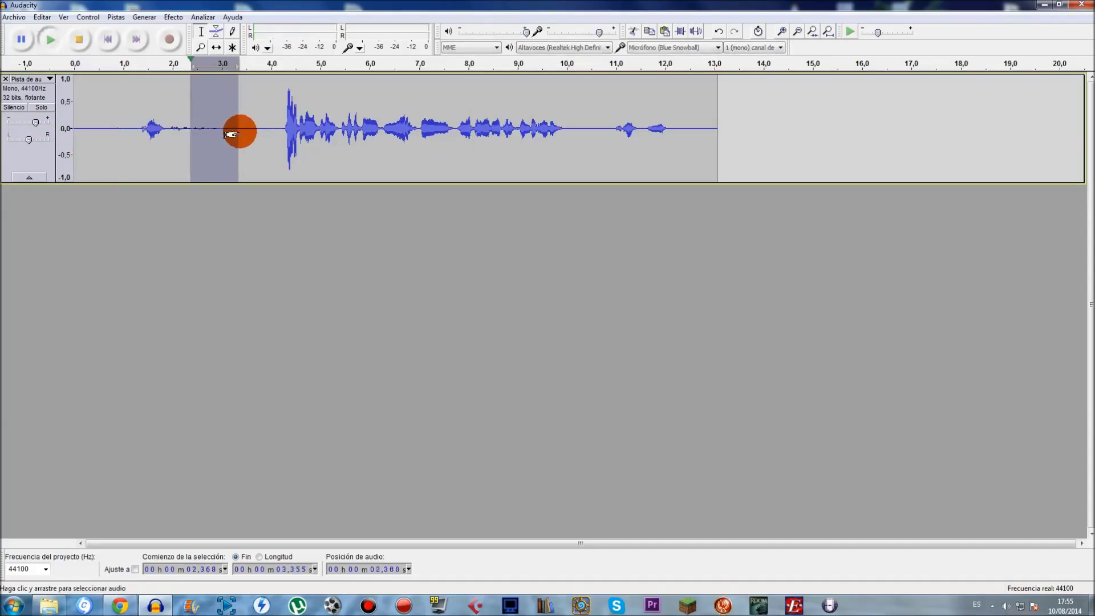
key("space")
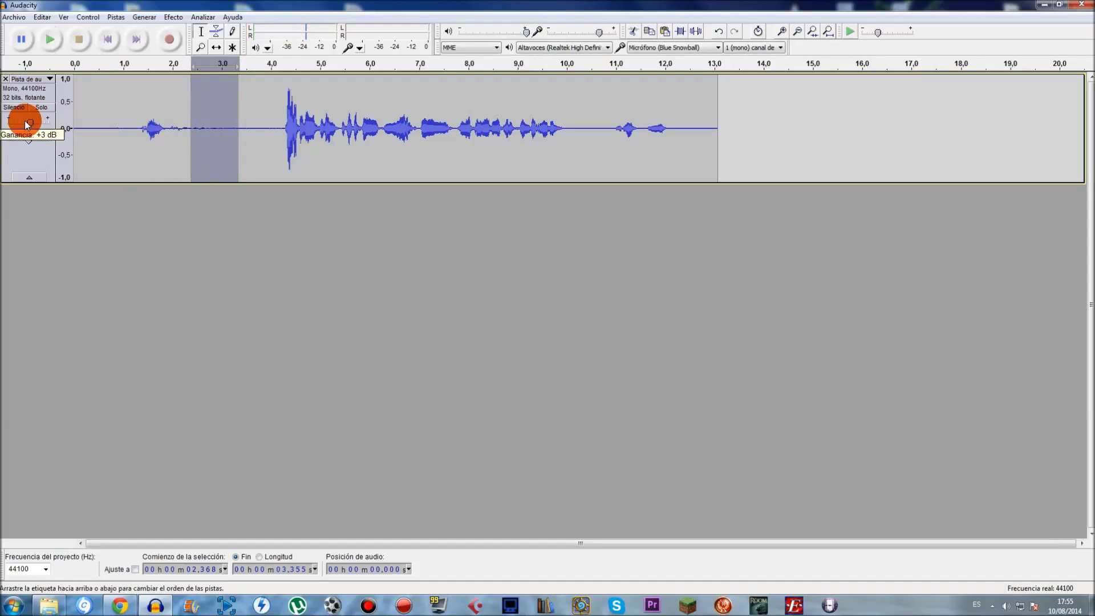
left_click_drag(25, 121, 24, 121)
Select the quiet section from about 2.7 s to 3.5 s and play it.
left_click(172, 17)
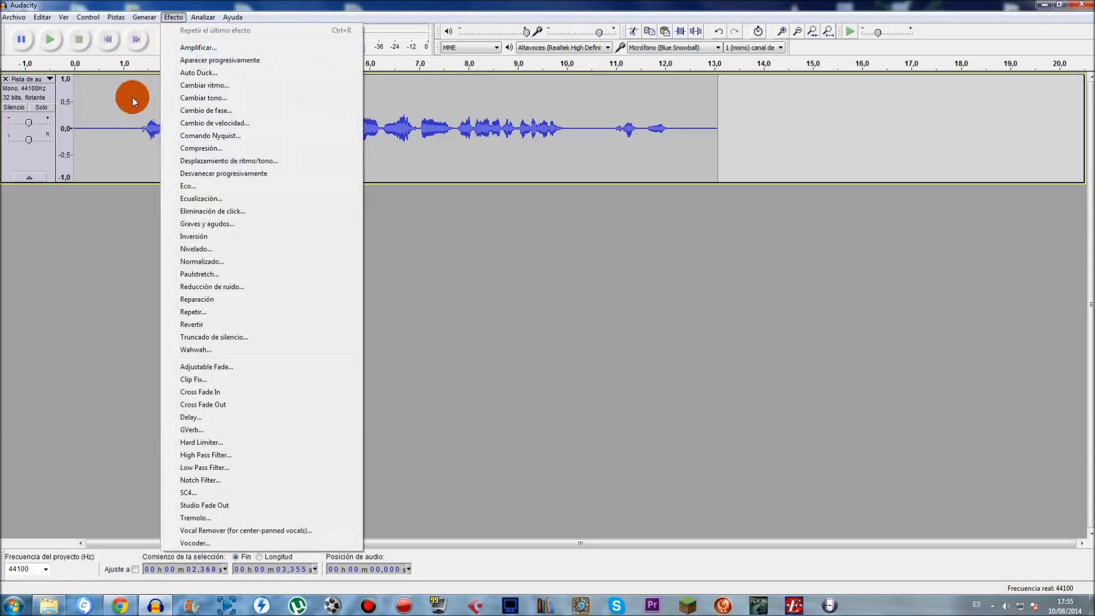
left_click(242, 5)
key("space")
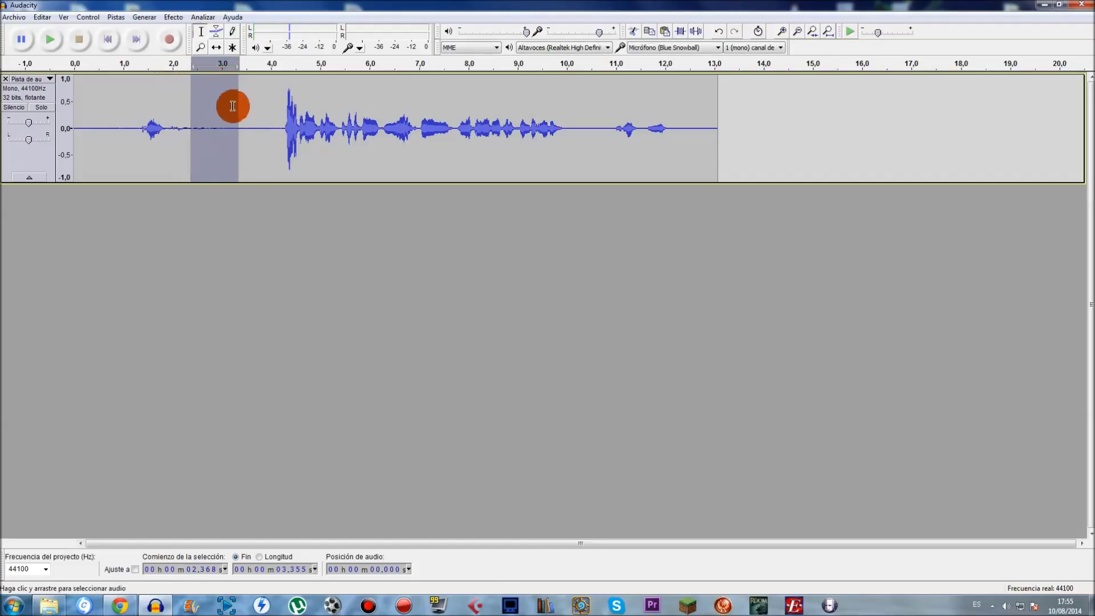
left_click_drag(240, 119, 208, 131)
key("space")
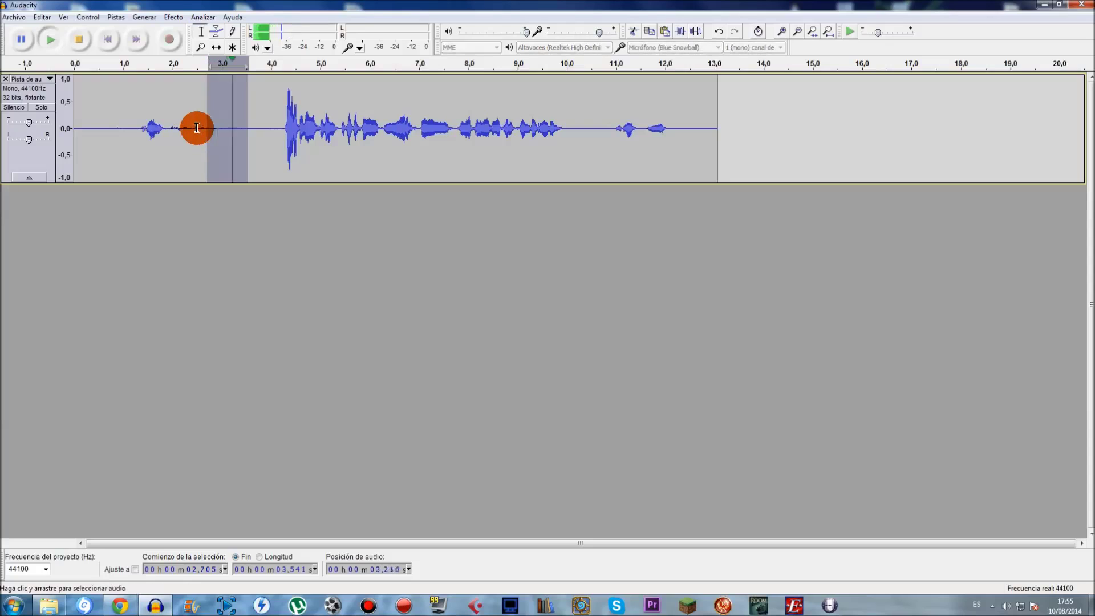
Amplify the selected quiet section by 5.4 dB and play it.
left_click(171, 16)
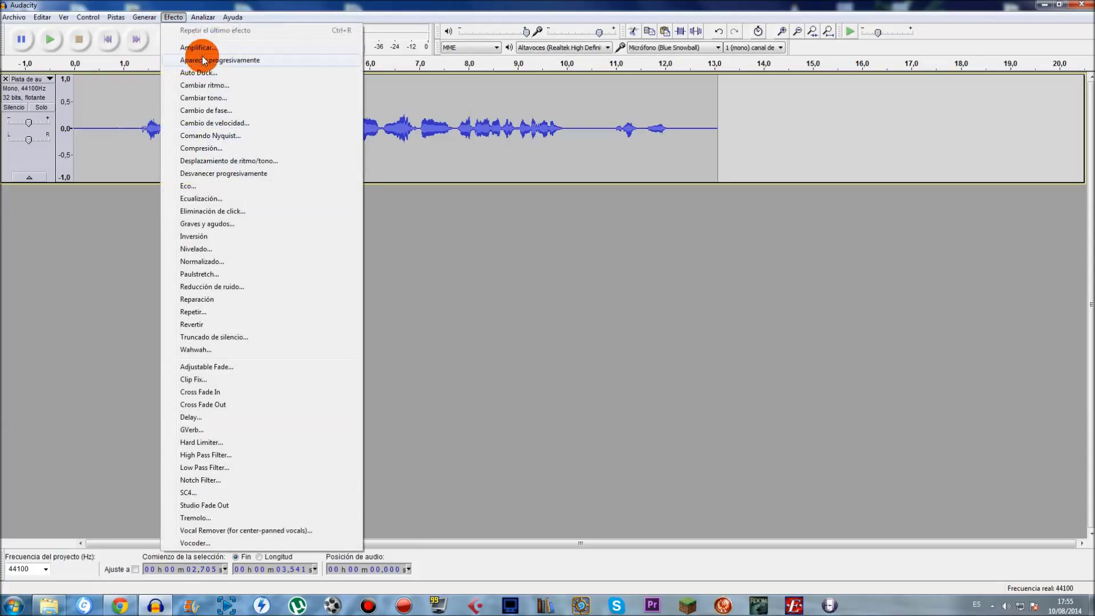
left_click(197, 47)
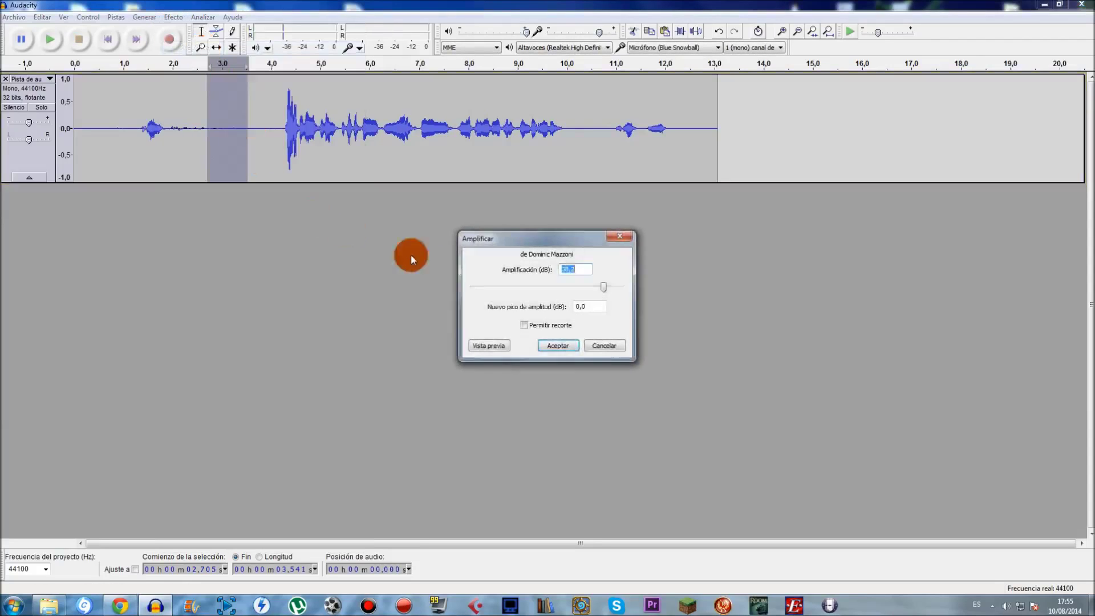
left_click_drag(600, 291, 559, 290)
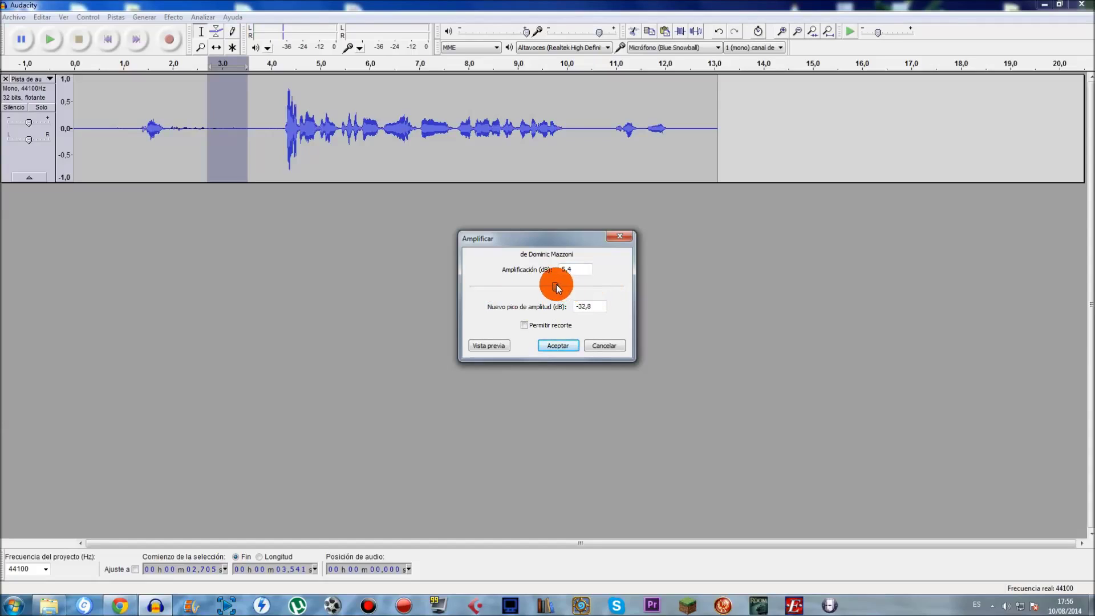
left_click(548, 345)
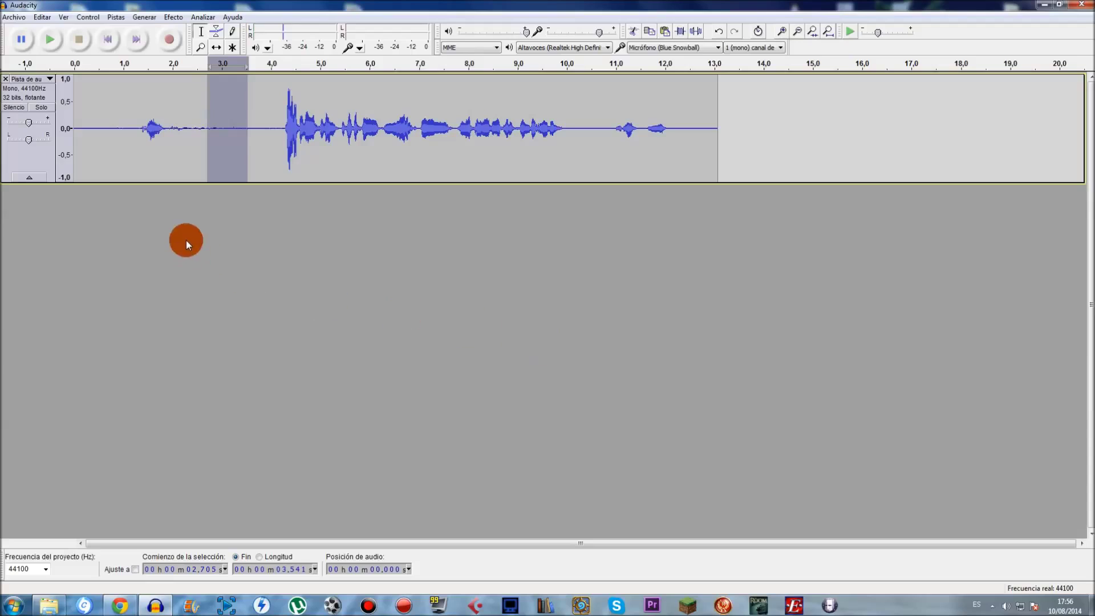
key("space")
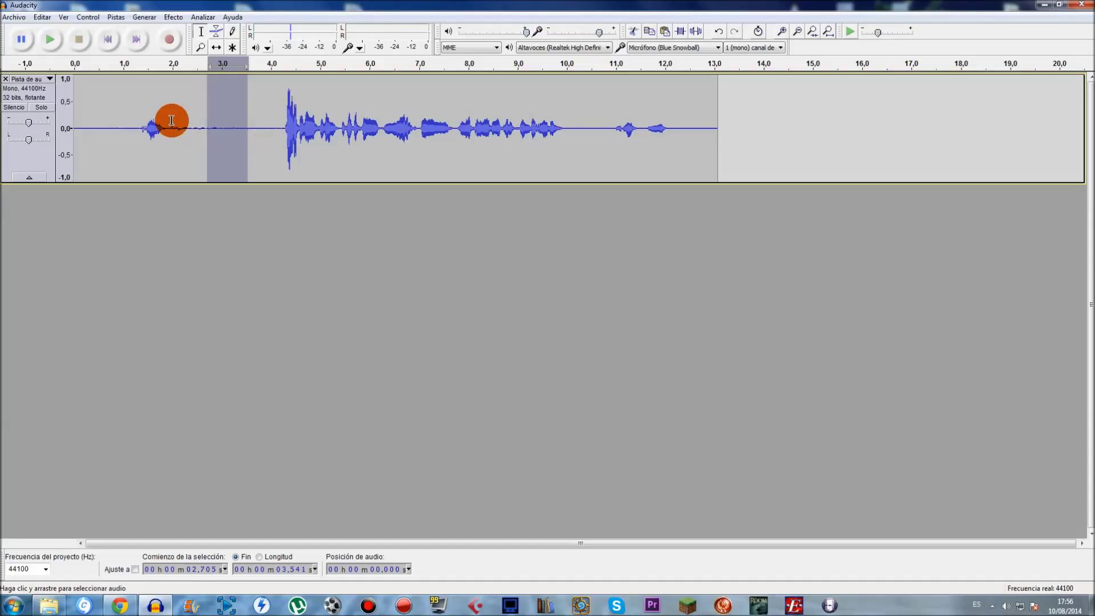
Undo the amplification and clear the selection.
left_click(112, 97)
left_click(46, 17)
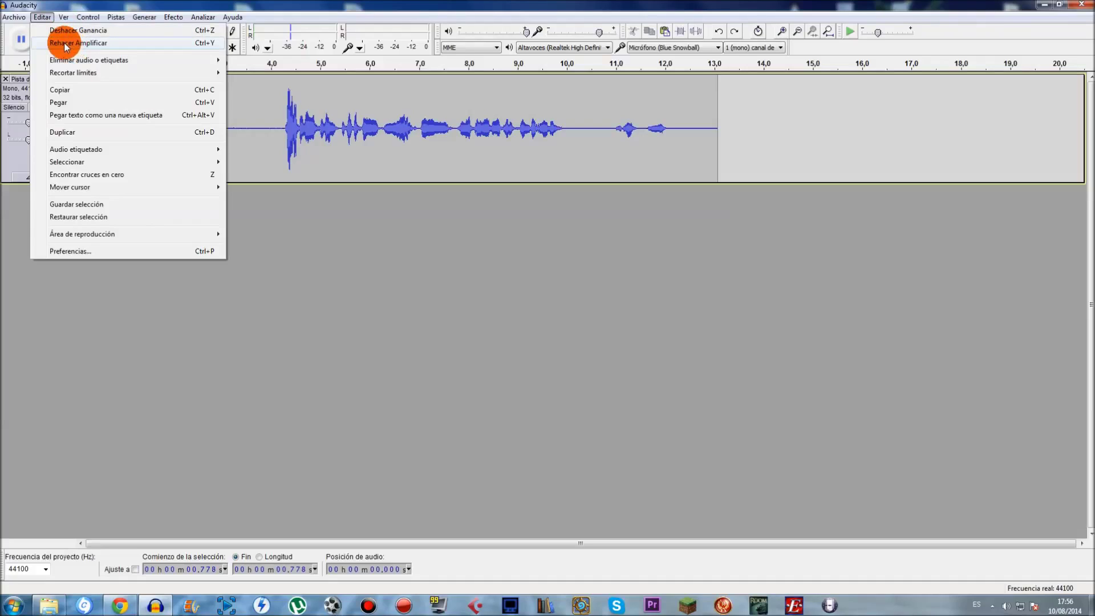
left_click(274, 93)
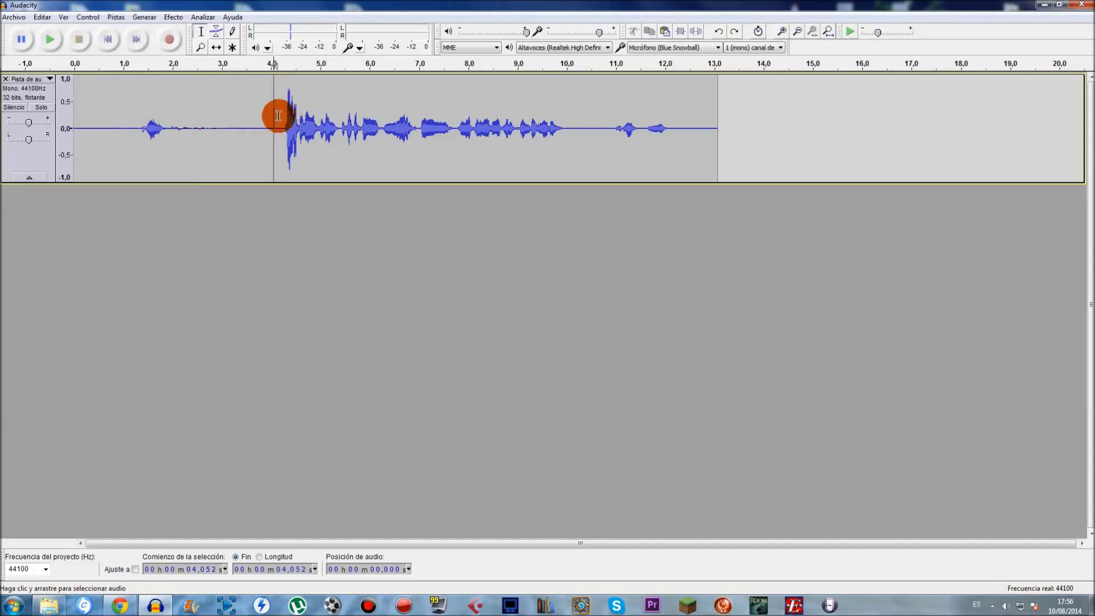
Play the section from about 1.2 s to 3.3 s and delete it from the track.
left_click_drag(284, 123, 236, 135)
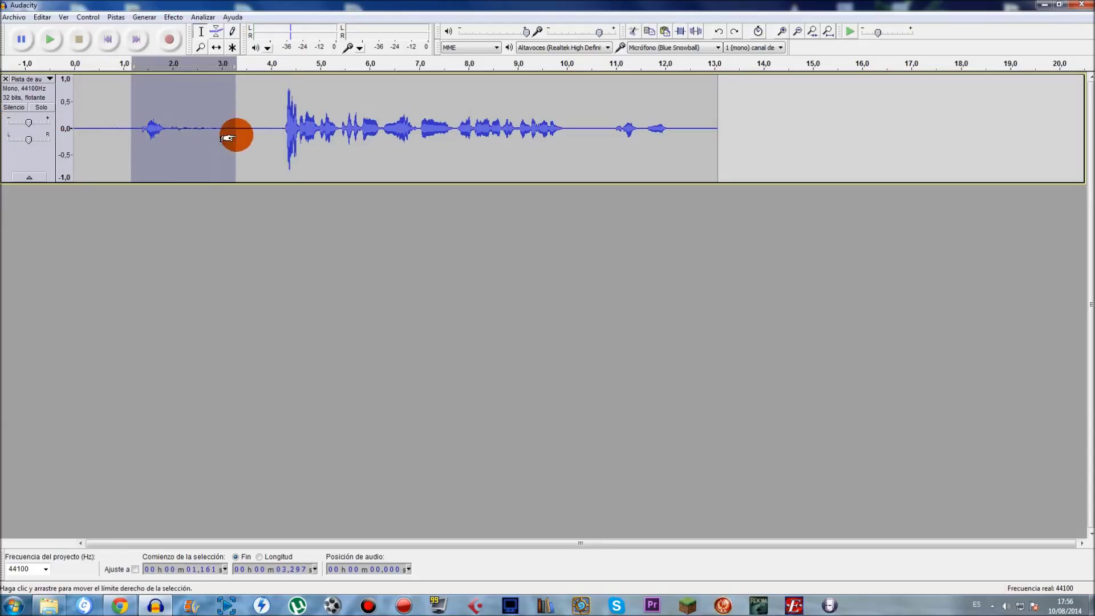
key("space")
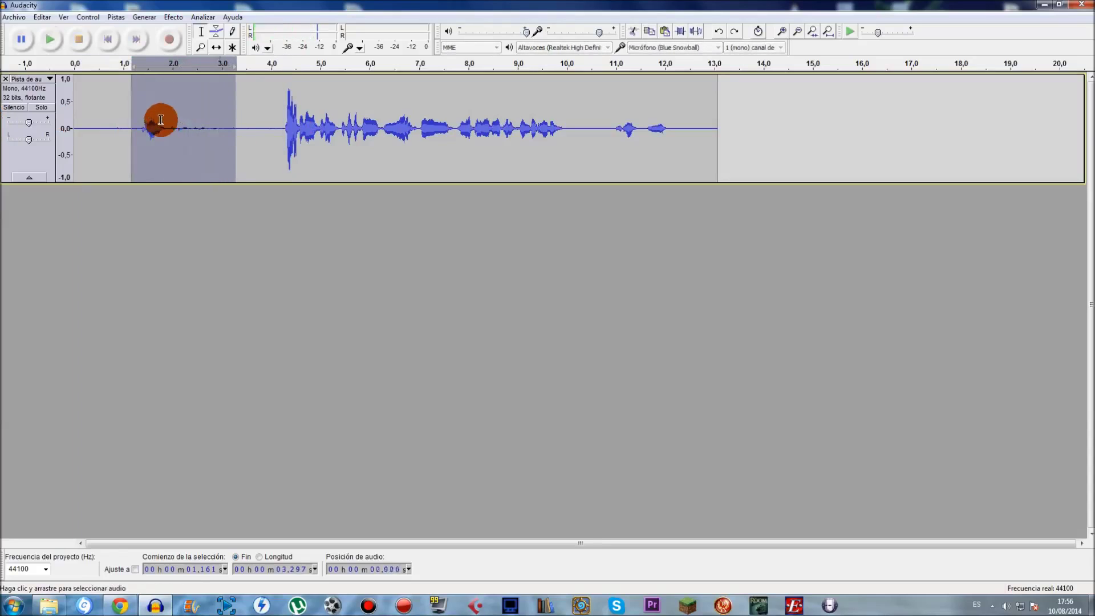
key("Delete")
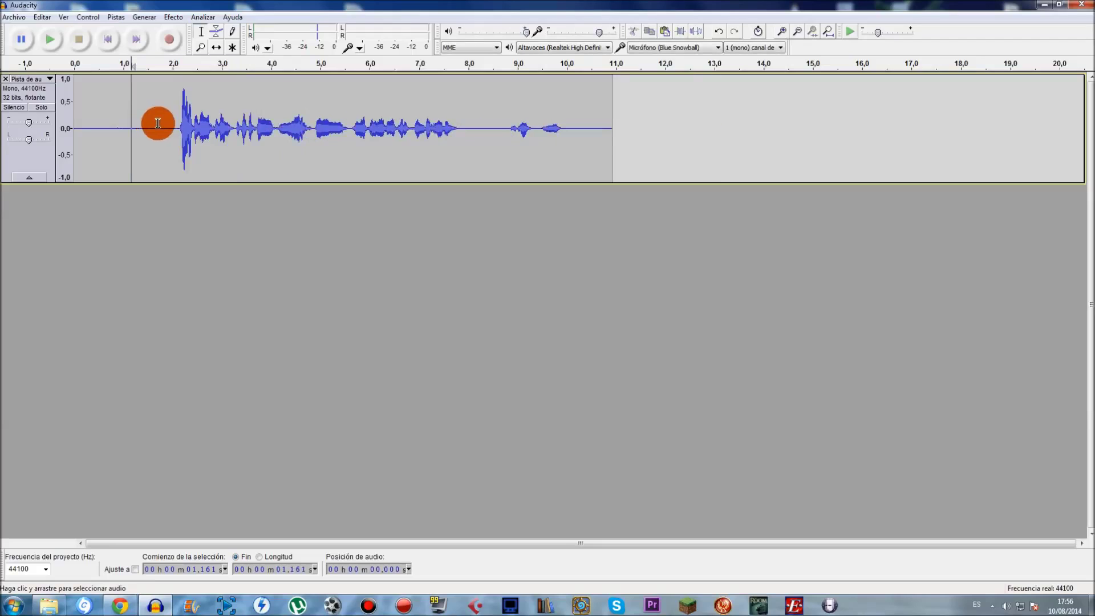
Play the first 1.8 s of the track, before the loud peak, and delete that section.
left_click_drag(164, 128, 21, 129)
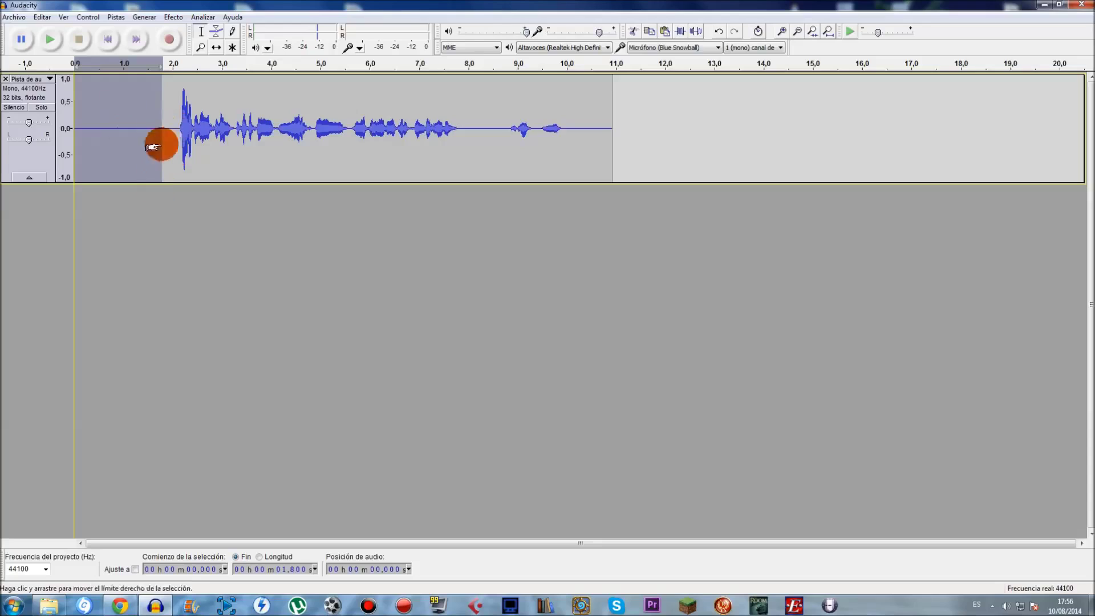
key("space")
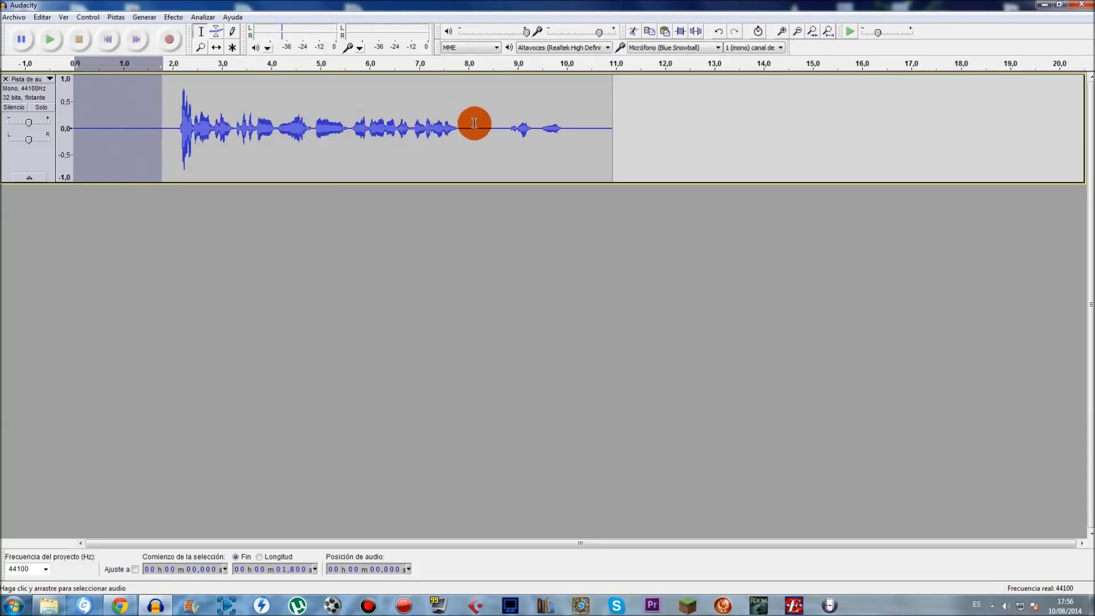
key("space")
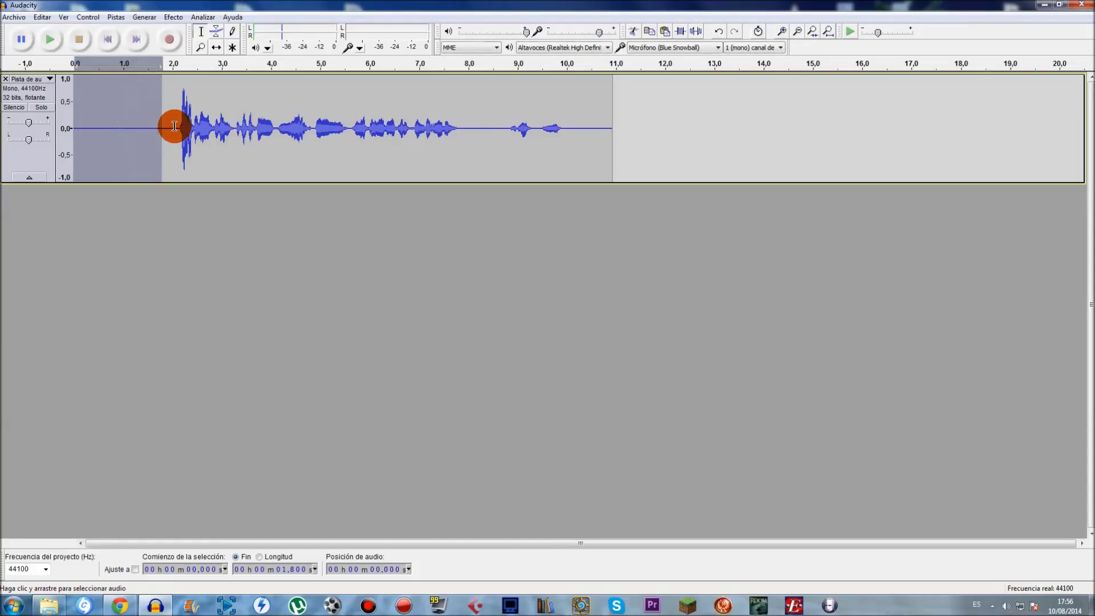
key("Delete")
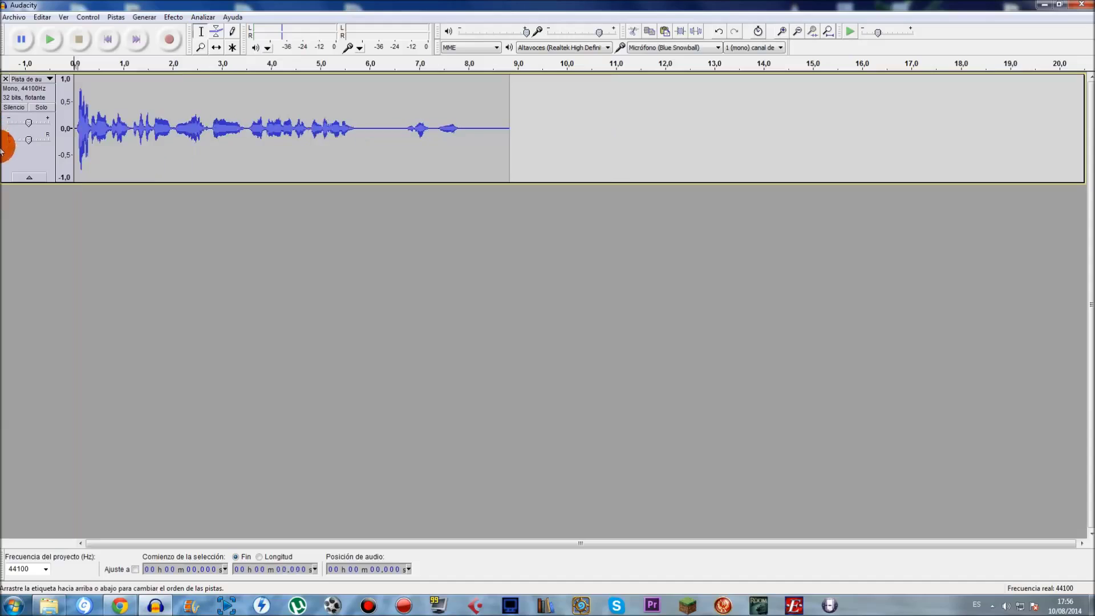
Select the quiet section from about 5.8 s to 6.7 s and play it.
left_click_drag(358, 128, 405, 135)
key("space")
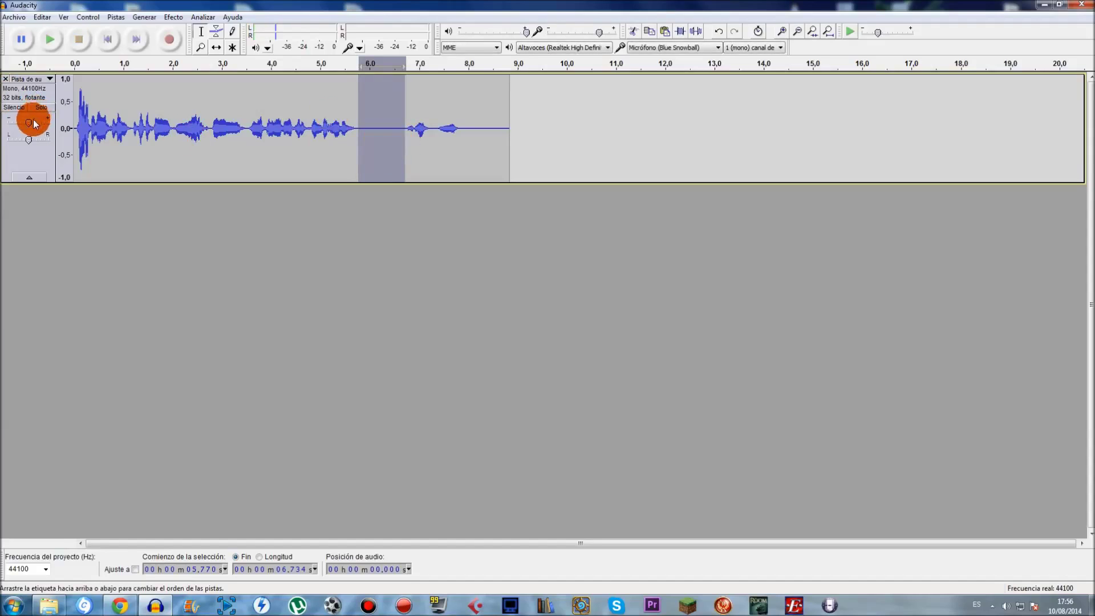
Raise the track gain almost to its maximum to play the selected quiet section, and return the gain to 0 dB.
mouse_move(29, 122)
left_click_drag(46, 125, 56, 123)
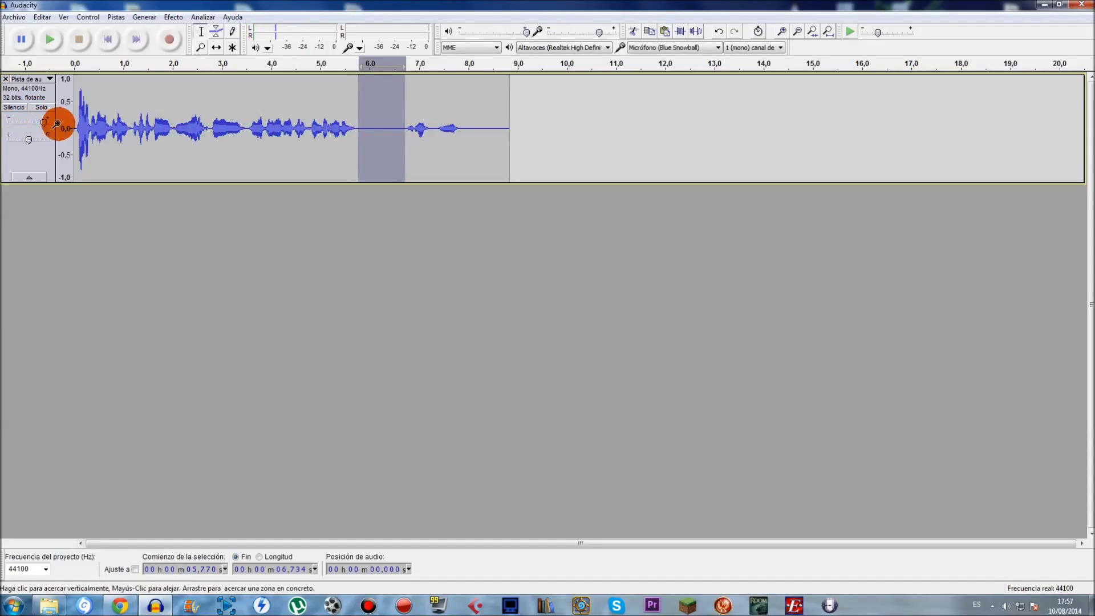
key("space")
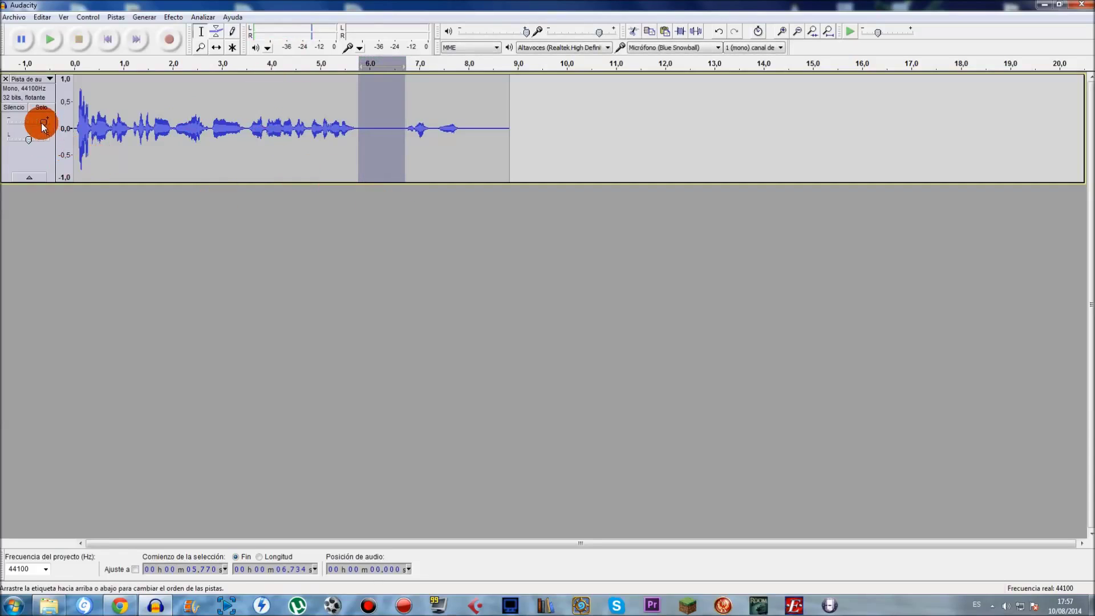
left_click(19, 128)
left_click_drag(21, 127, 24, 124)
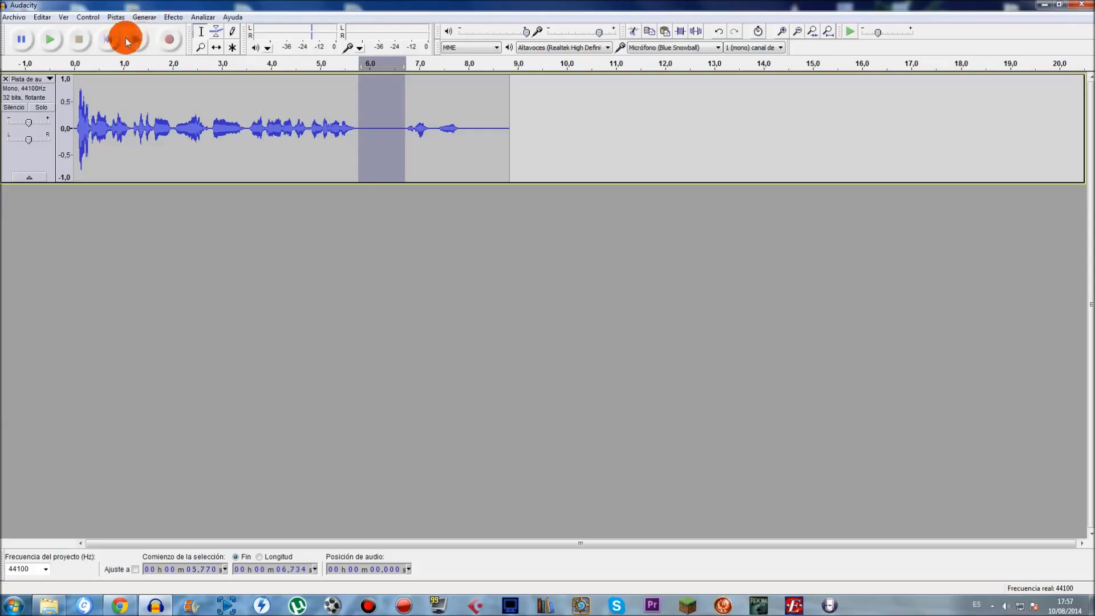
Capture a noise profile from the selected quiet section with the Noise Reduction effect.
left_click(174, 18)
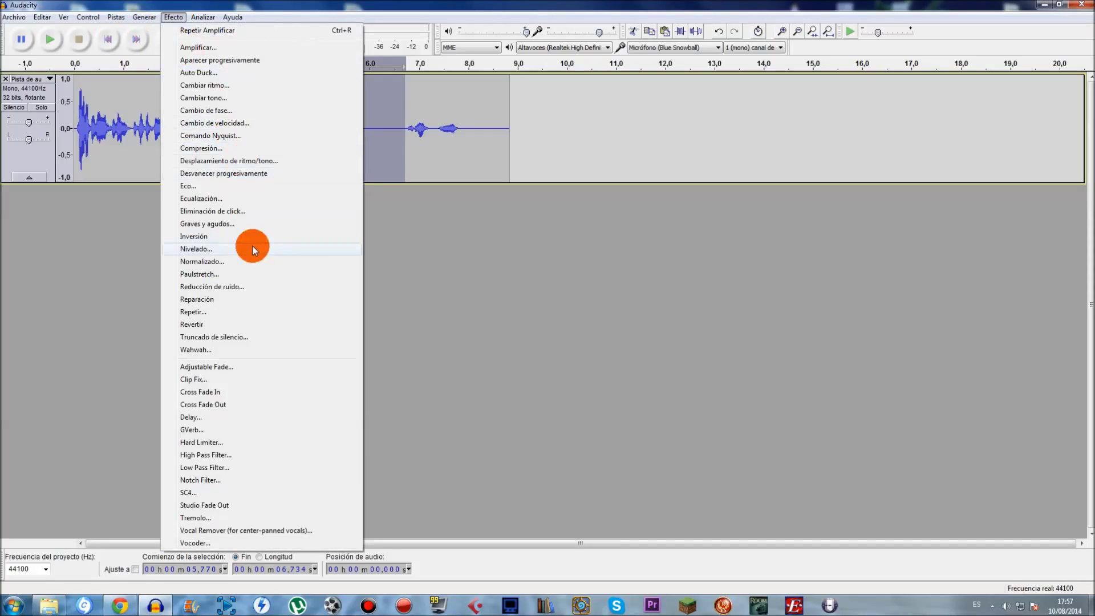
left_click(276, 288)
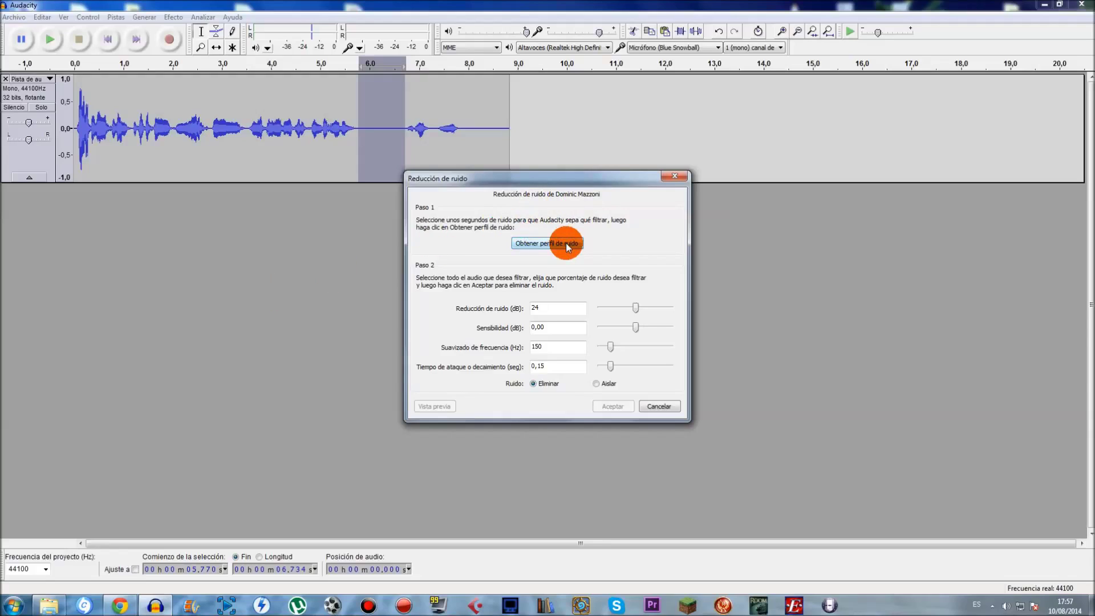
left_click_drag(539, 185, 761, 118)
left_click(741, 176)
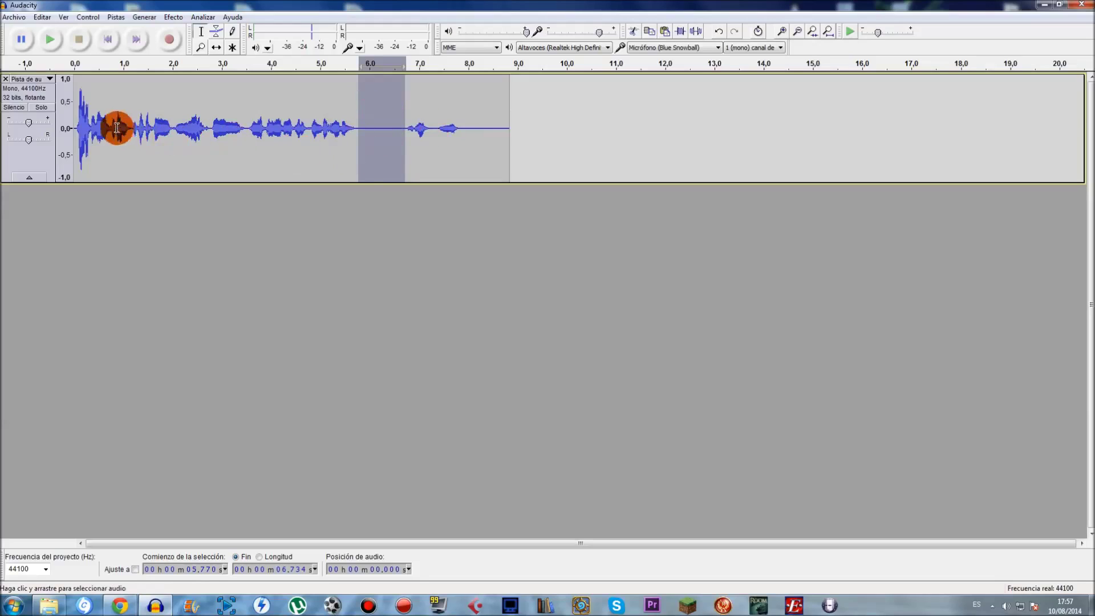
Apply Noise Reduction to the whole track with 24 dB reduction, 0.00 dB sensitivity, 150 Hz smoothing, 0.15 s attack and the noise set to Eliminar.
left_click(173, 17)
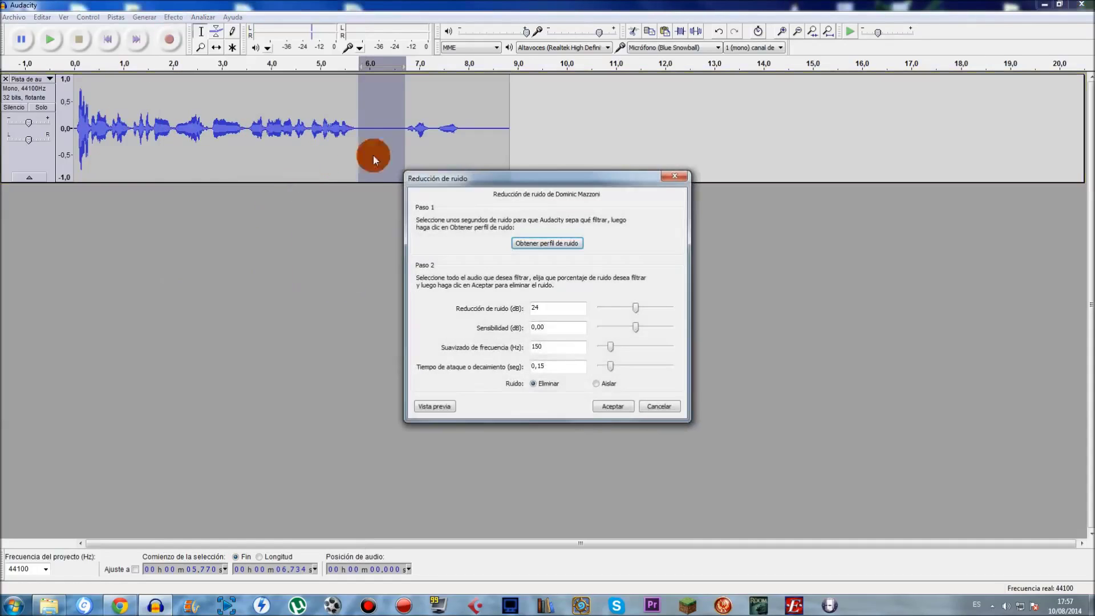
left_click(675, 178)
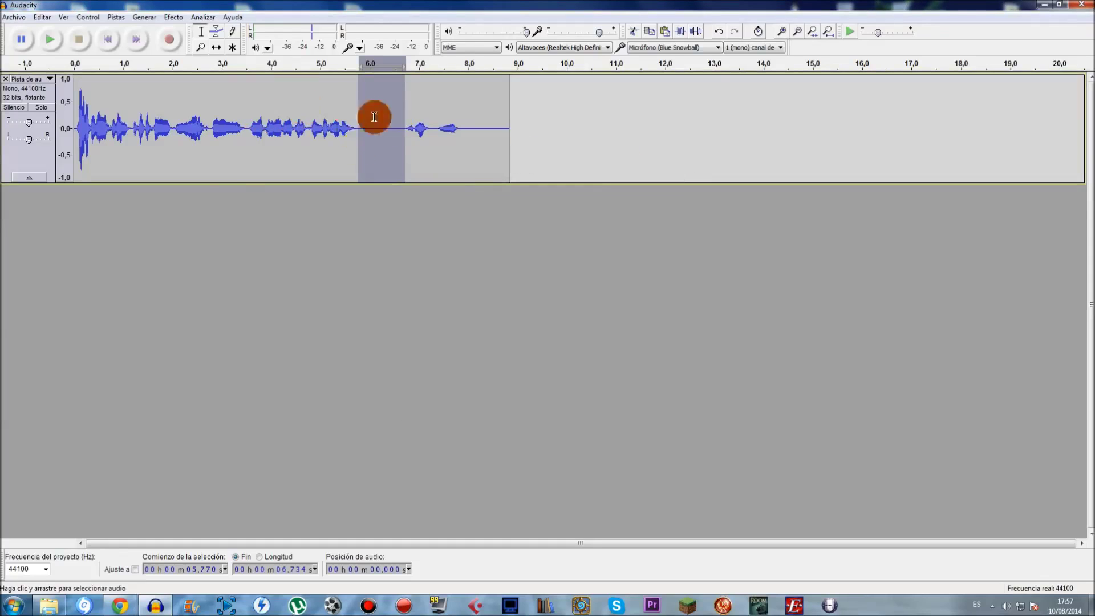
double_click(204, 123)
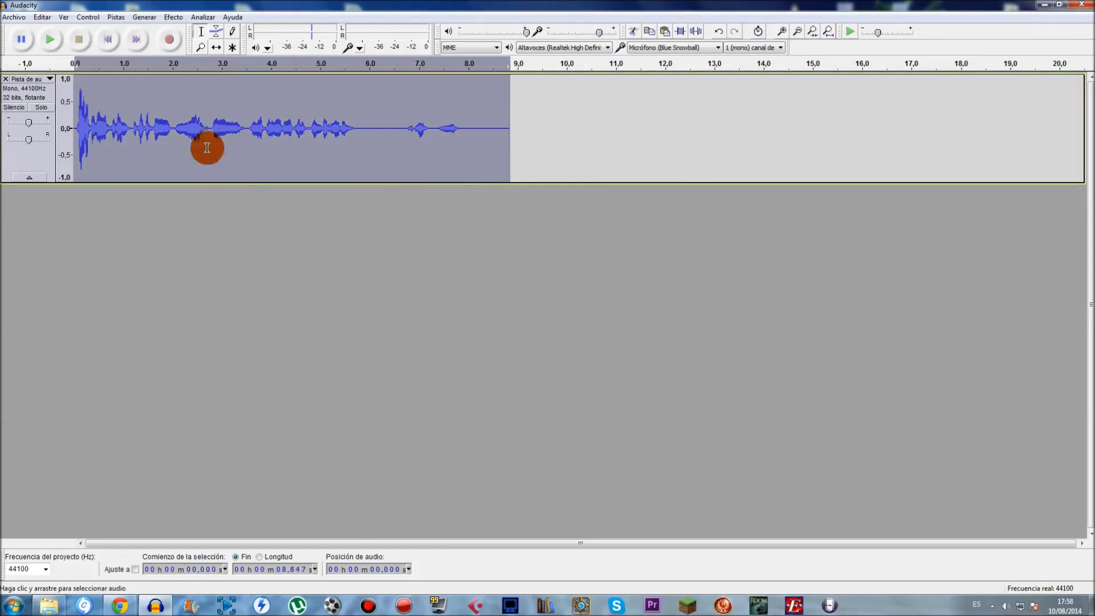
left_click(173, 17)
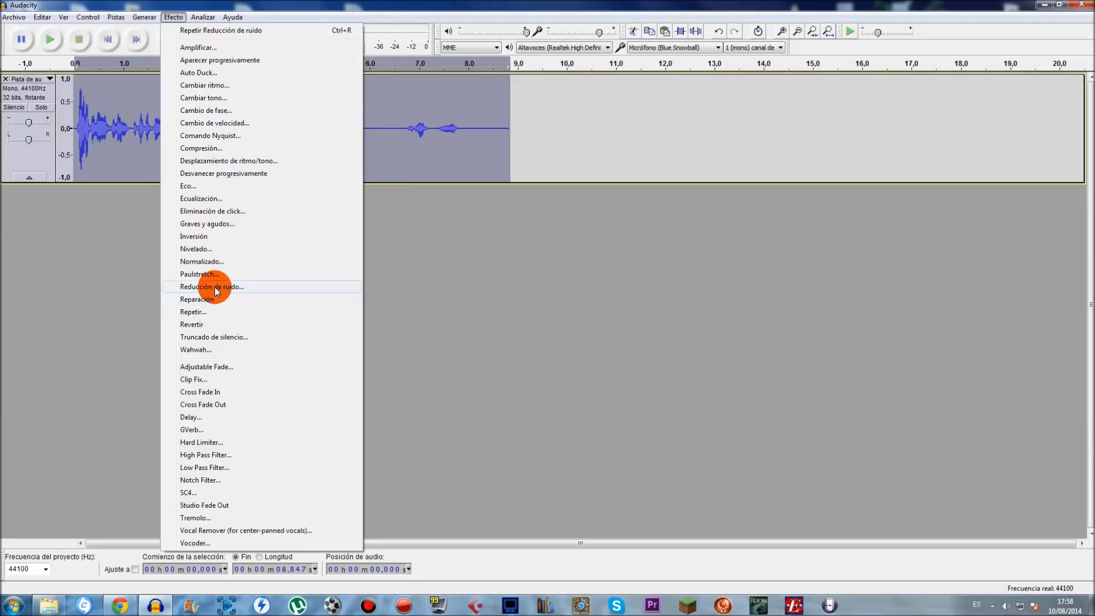
left_click(216, 288)
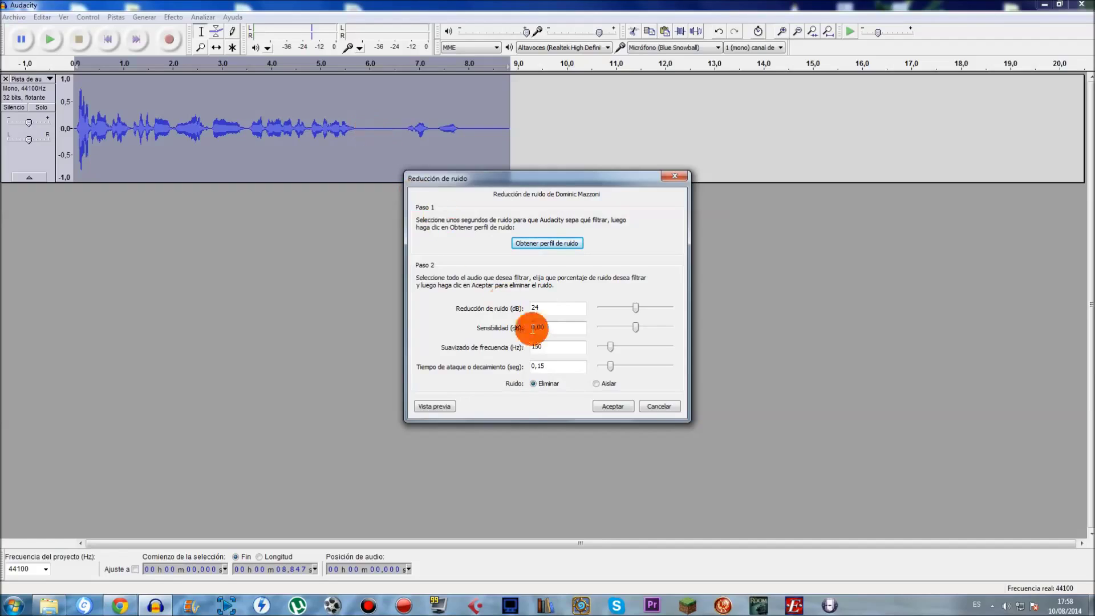
left_click_drag(553, 178, 663, 143)
left_click_drag(704, 112, 705, 98)
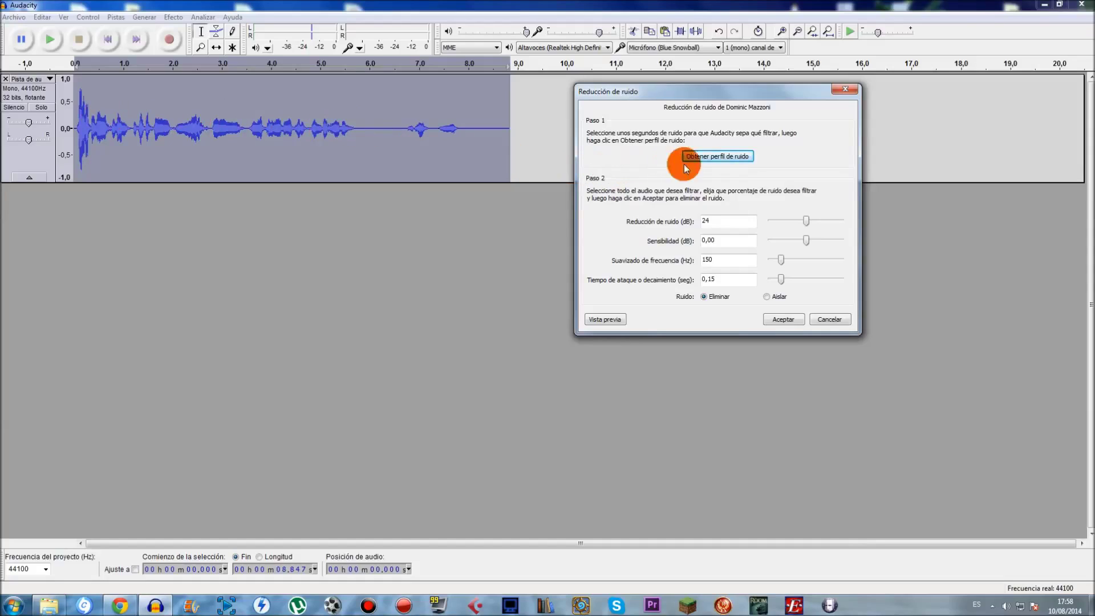
left_click(768, 297)
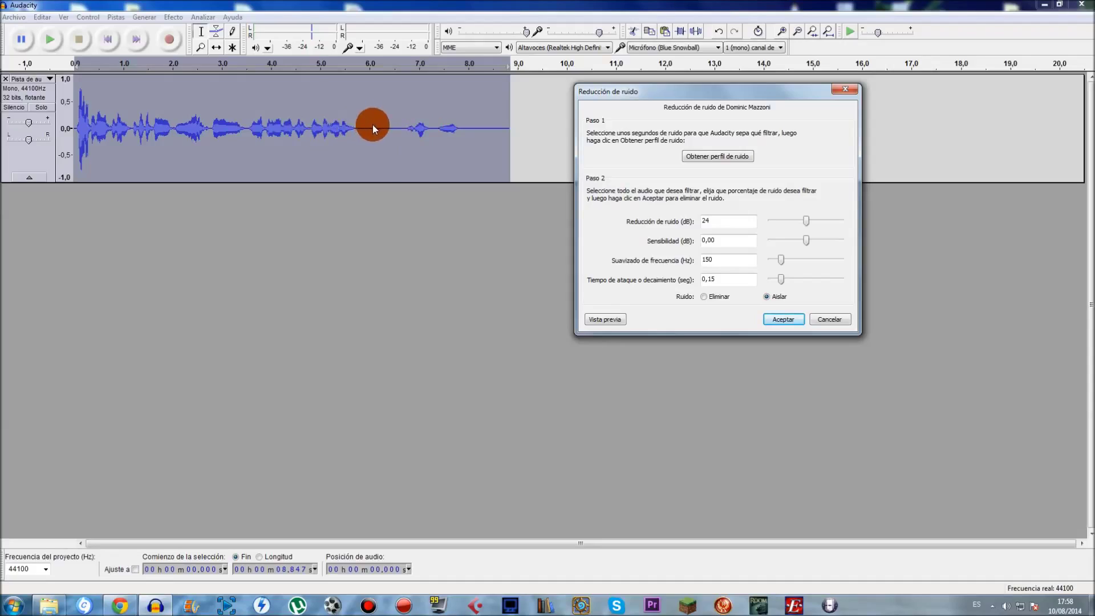
left_click(724, 298)
left_click(802, 323)
left_click(785, 322)
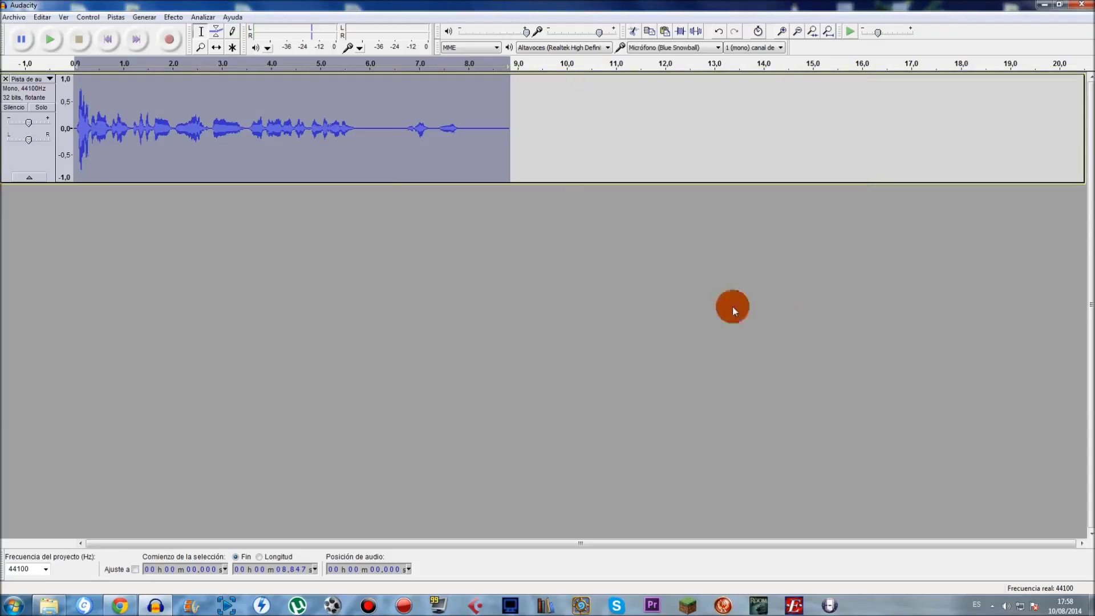
Select the quiet section from about 5.8 s to 6.7 s and play it.
left_click_drag(361, 122, 404, 128)
key("space")
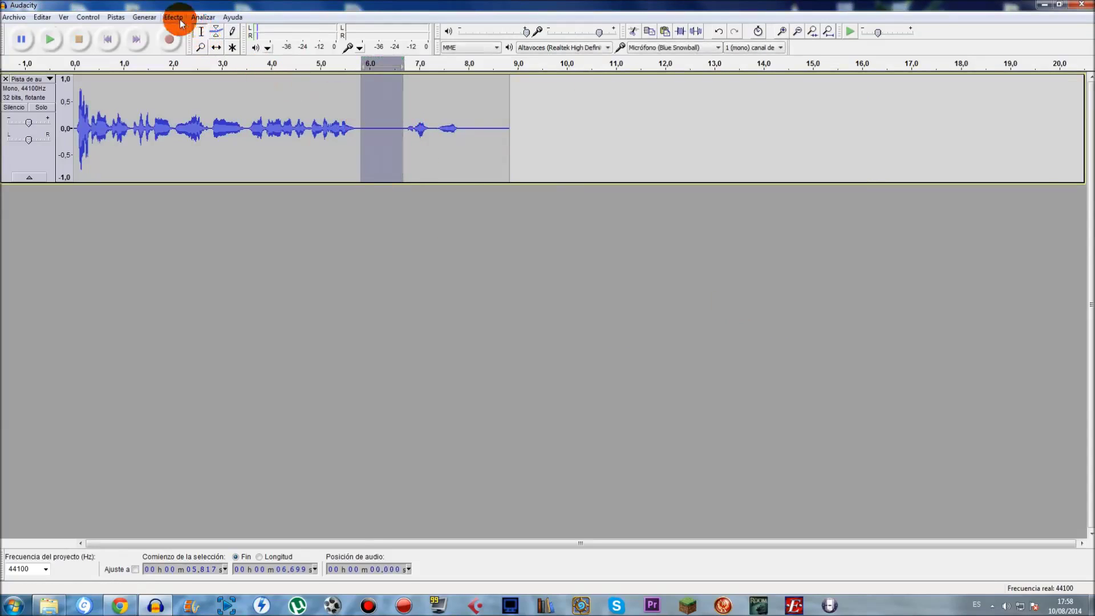
left_click(173, 17)
left_click(195, 48)
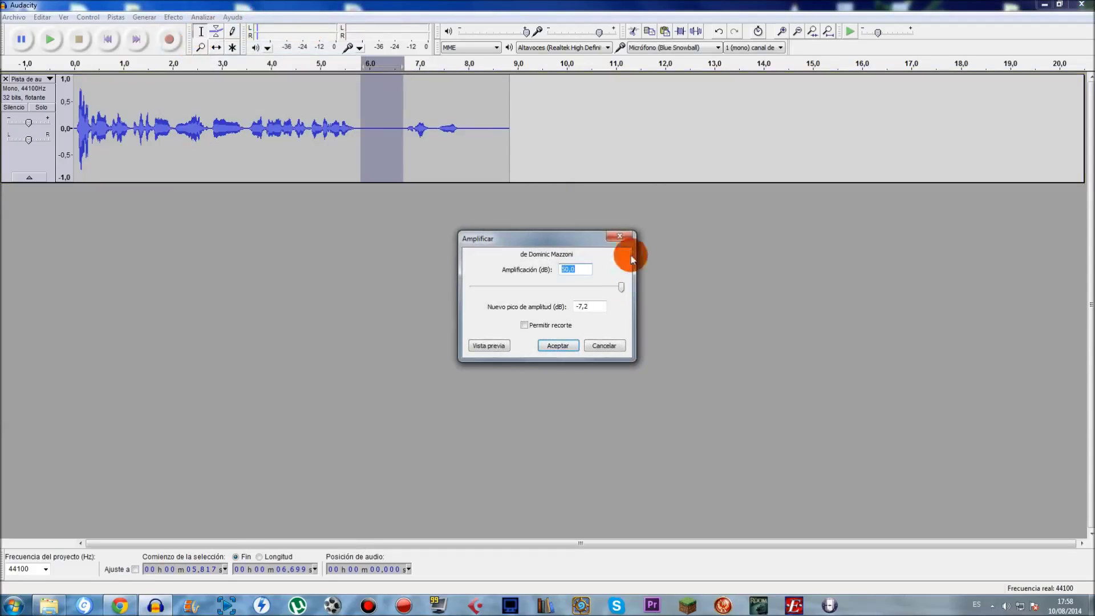
left_click(624, 234)
Raise the track gain in stages, playing the quiet section at each level, and return the gain to 0 dB.
left_click_drag(32, 122, 37, 122)
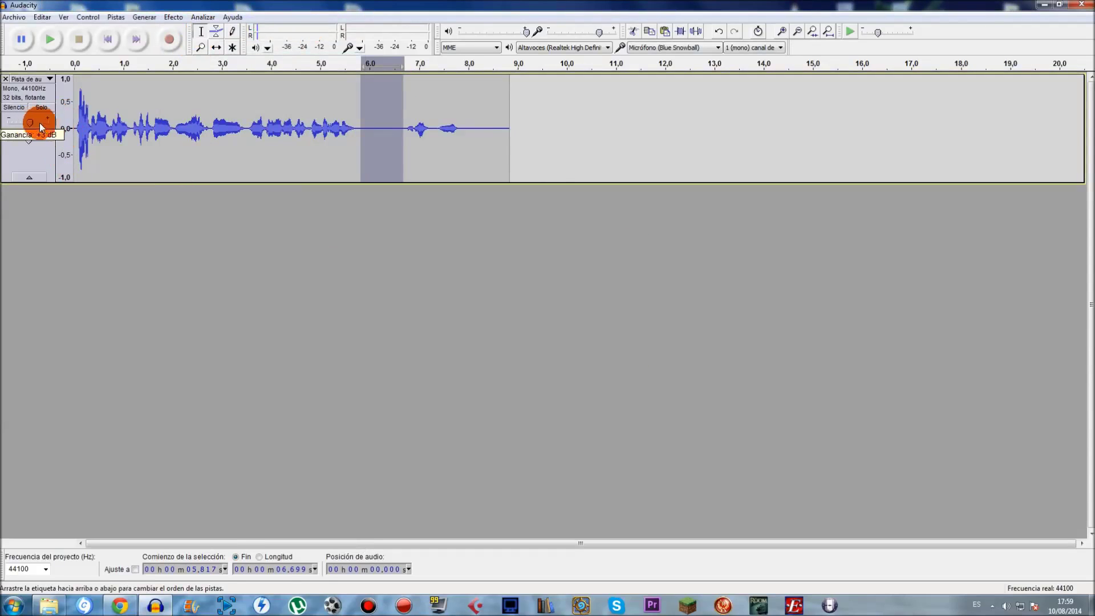
key("space")
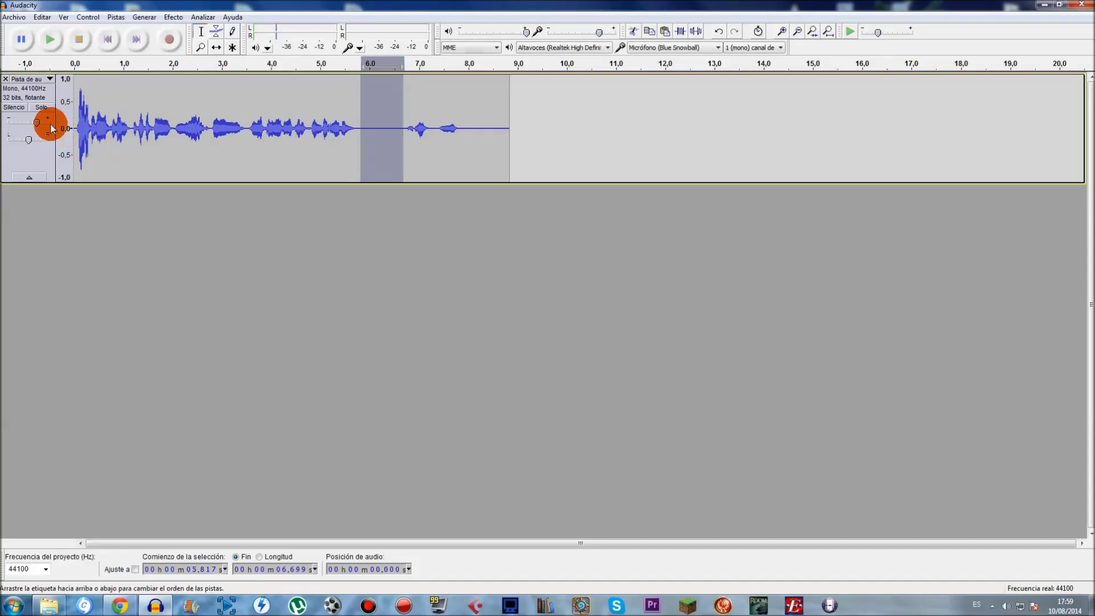
mouse_move(39, 125)
left_click_drag(39, 124, 50, 129)
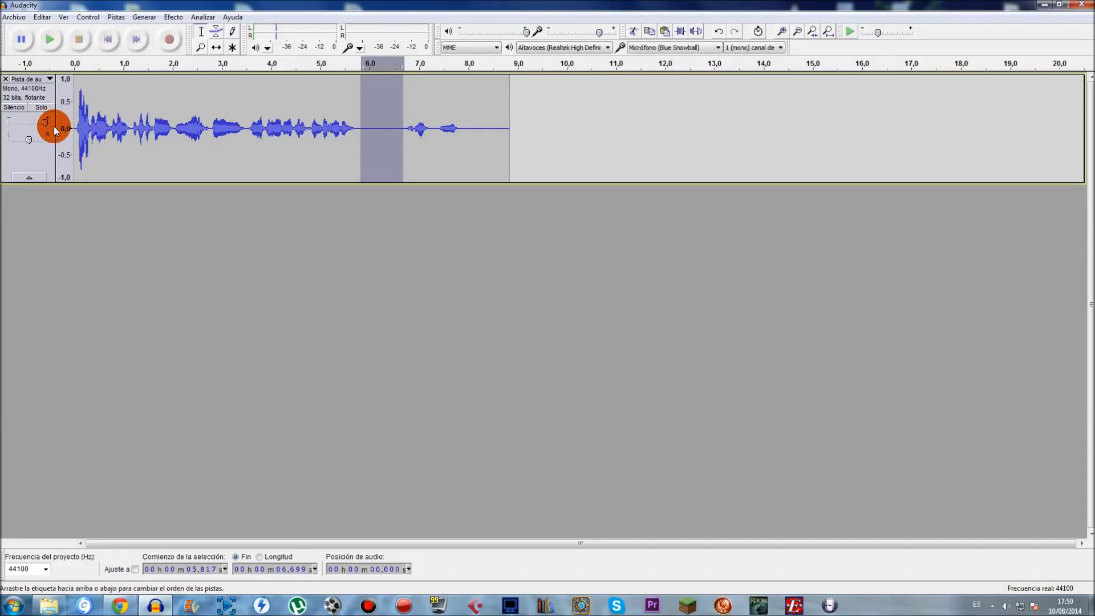
key("space")
left_click_drag(46, 119, 61, 125)
key("space")
left_click_drag(48, 123, 8, 126)
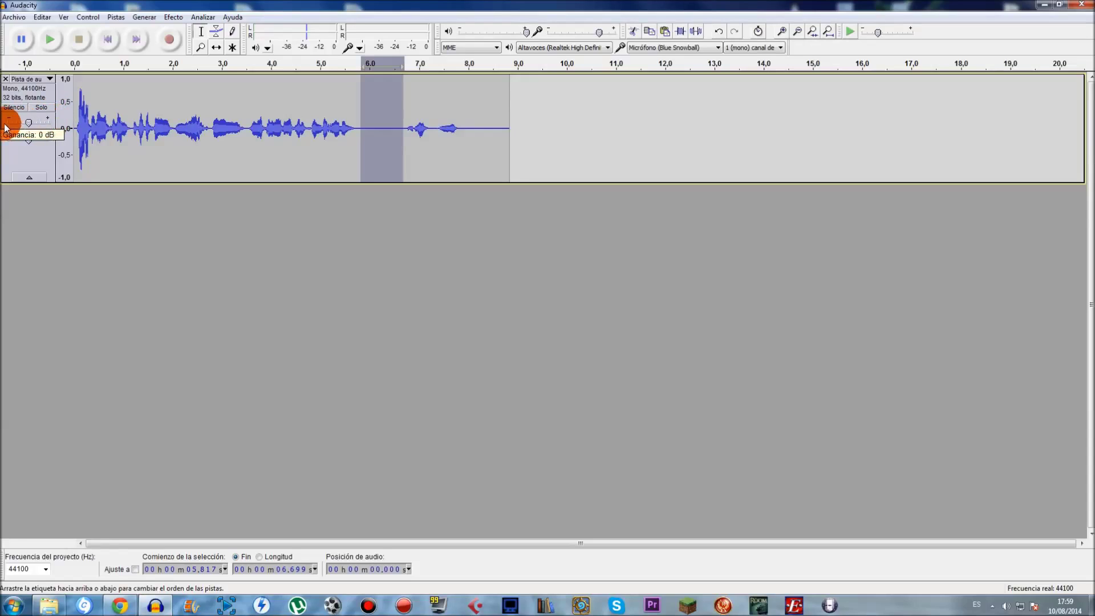
Capture a new noise profile from the selected quiet section with the Noise Reduction effect.
left_click(173, 17)
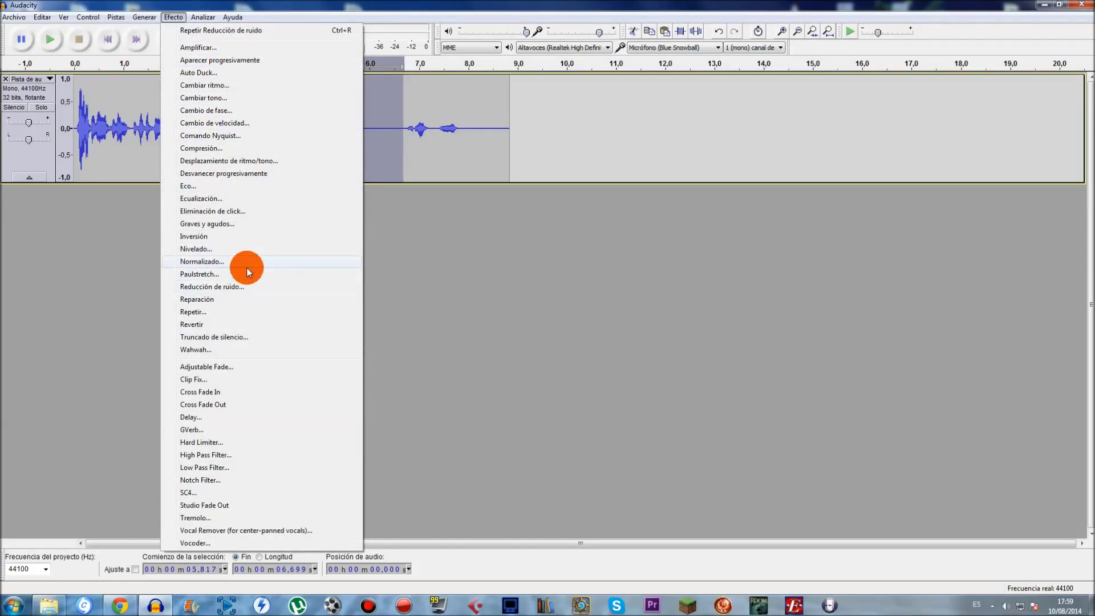
left_click(246, 285)
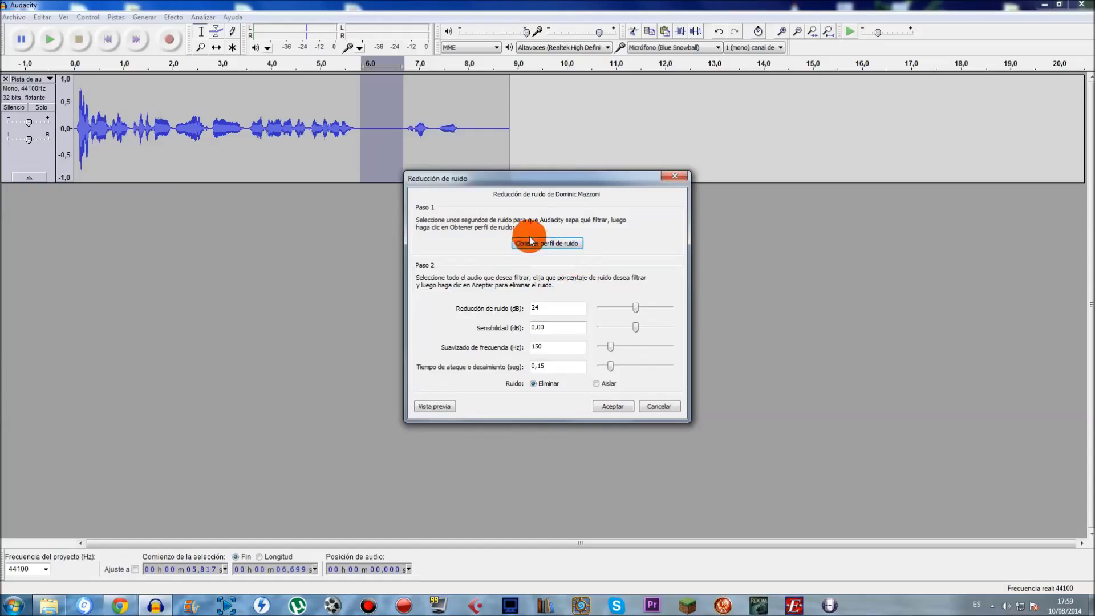
left_click(538, 244)
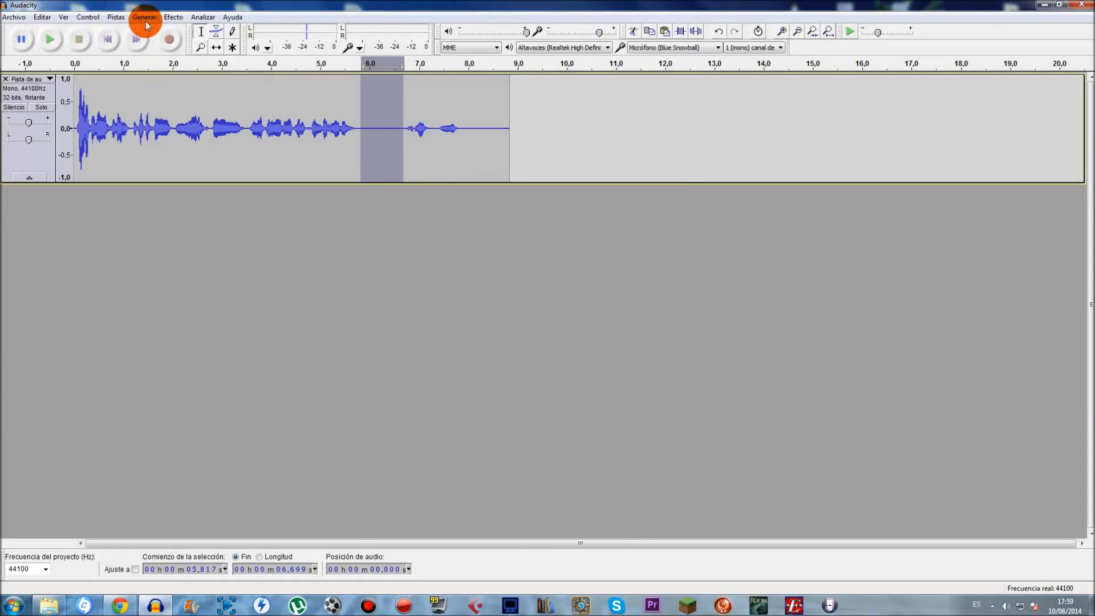
left_click(171, 17)
left_click(228, 284)
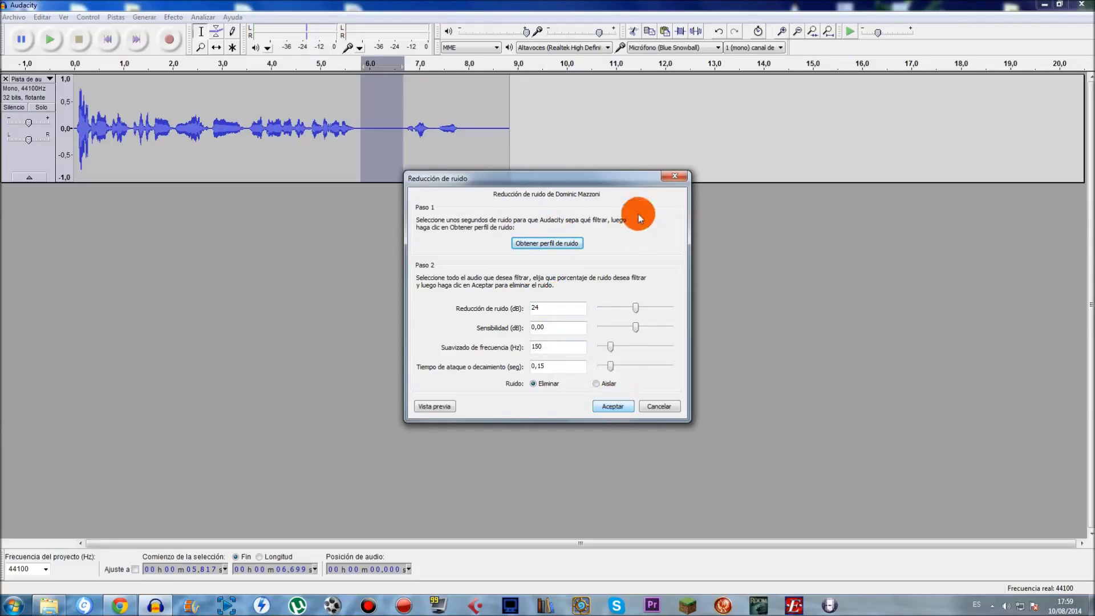
left_click(549, 243)
Select the whole track and apply Noise Reduction at 24 dB again with the noise set to Eliminar.
key("ctrl+a")
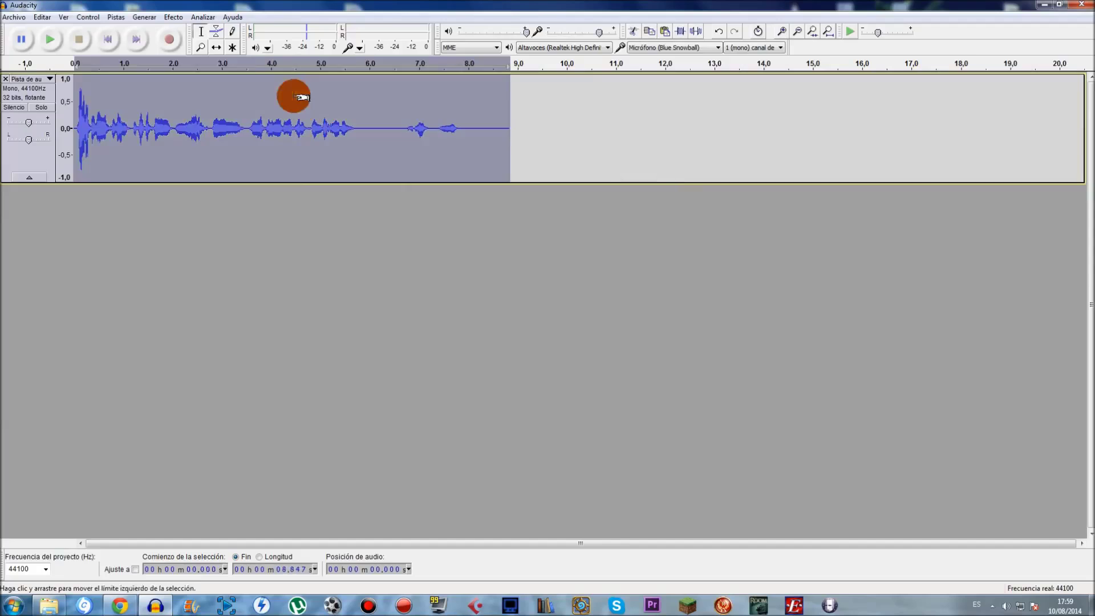
left_click(169, 18)
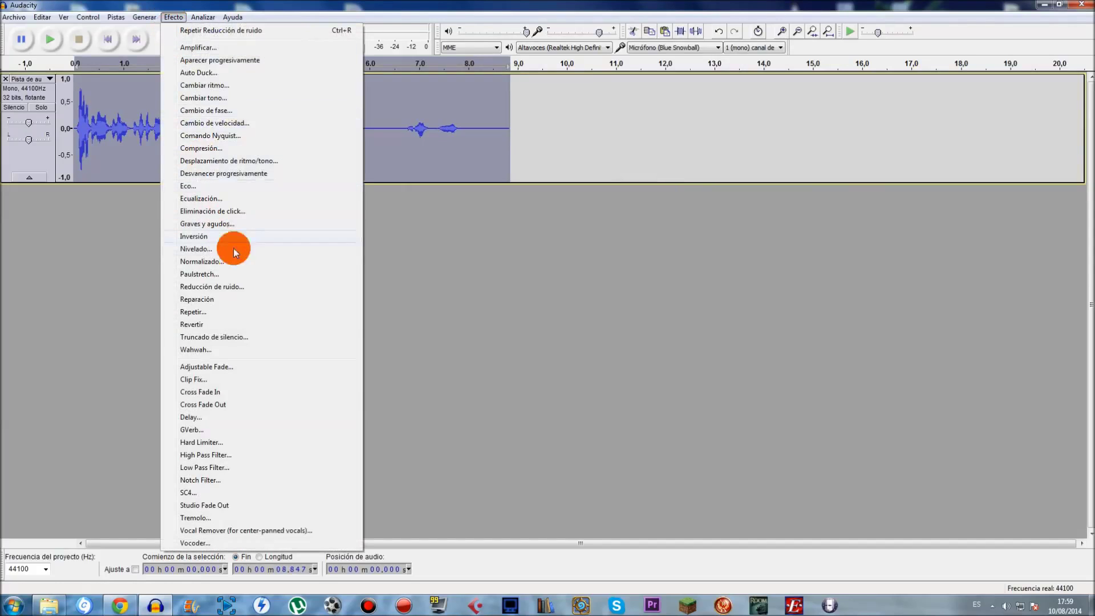
left_click(233, 287)
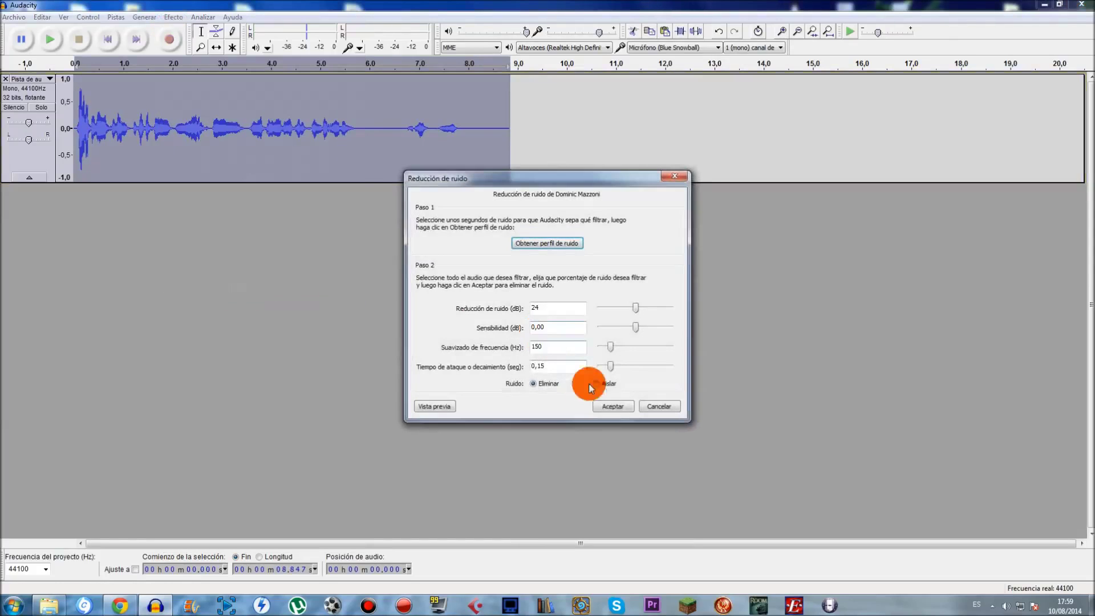
left_click(621, 408)
Play the quiet section from about 5.8 s to 6.7 s with the track gain at maximum, and return the gain to 0 dB.
left_click_drag(358, 122, 400, 153)
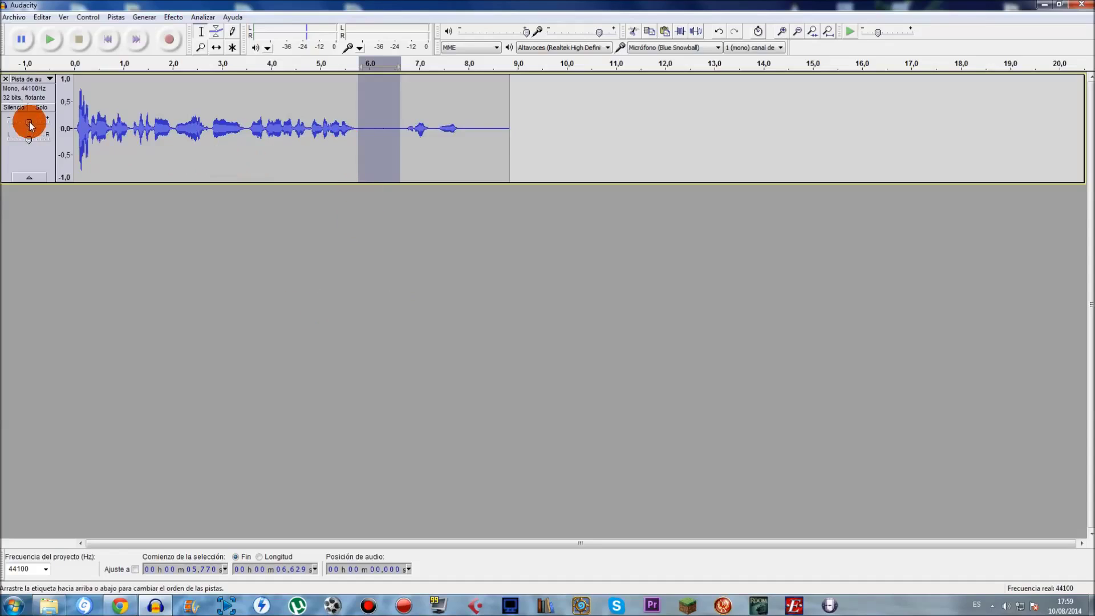
key("space")
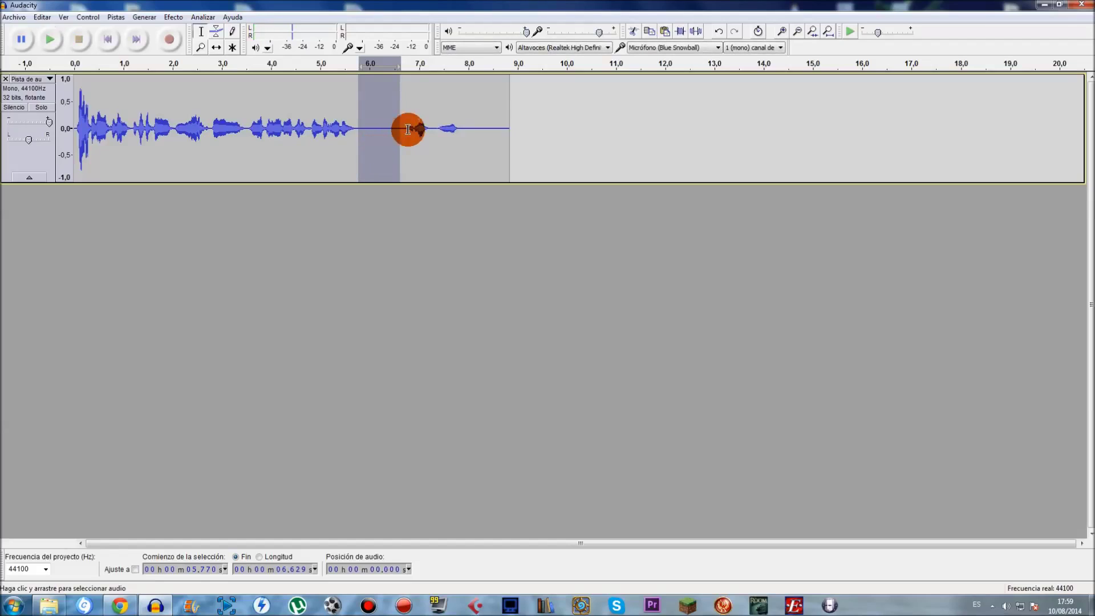
left_click_drag(399, 132, 405, 134)
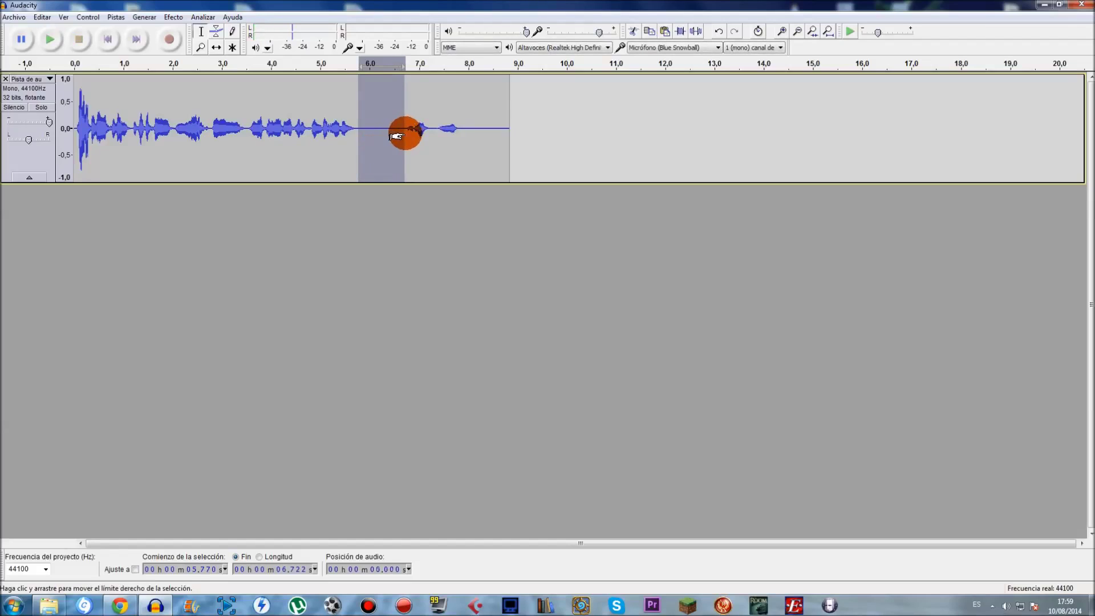
key("space")
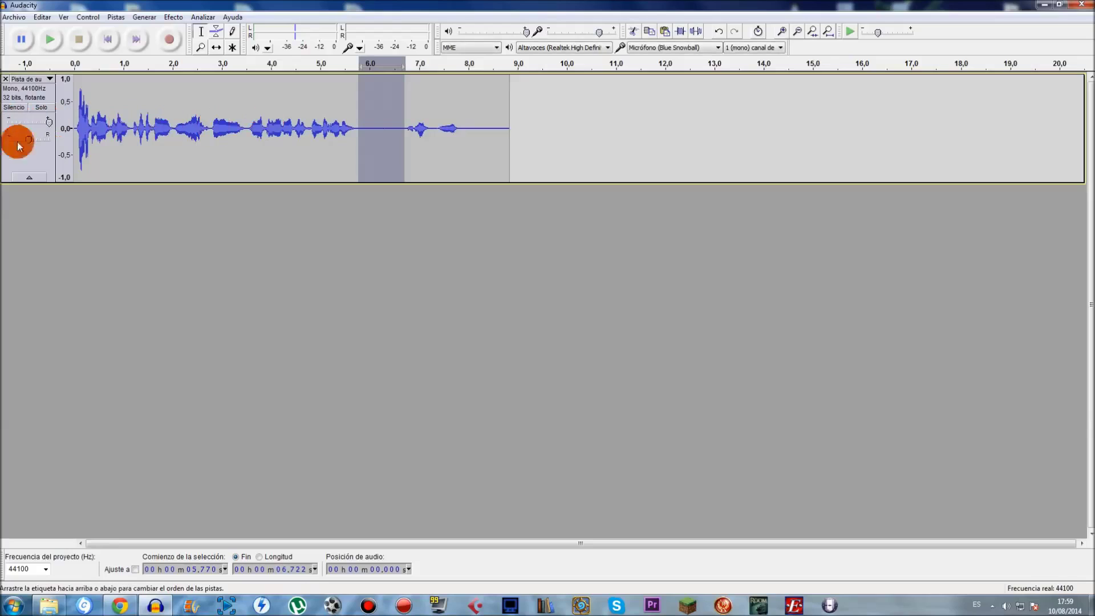
left_click_drag(11, 122, 5, 122)
Play the track from about 4.9 s and delete everything after about 5.8 s.
left_click_drag(130, 125, 275, 132)
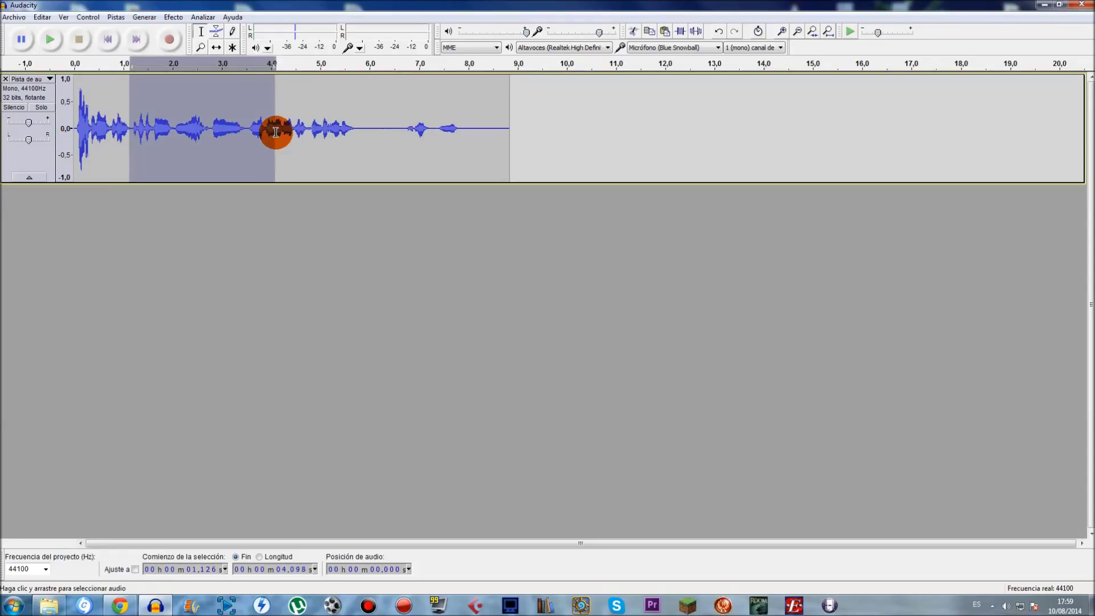
left_click(208, 117)
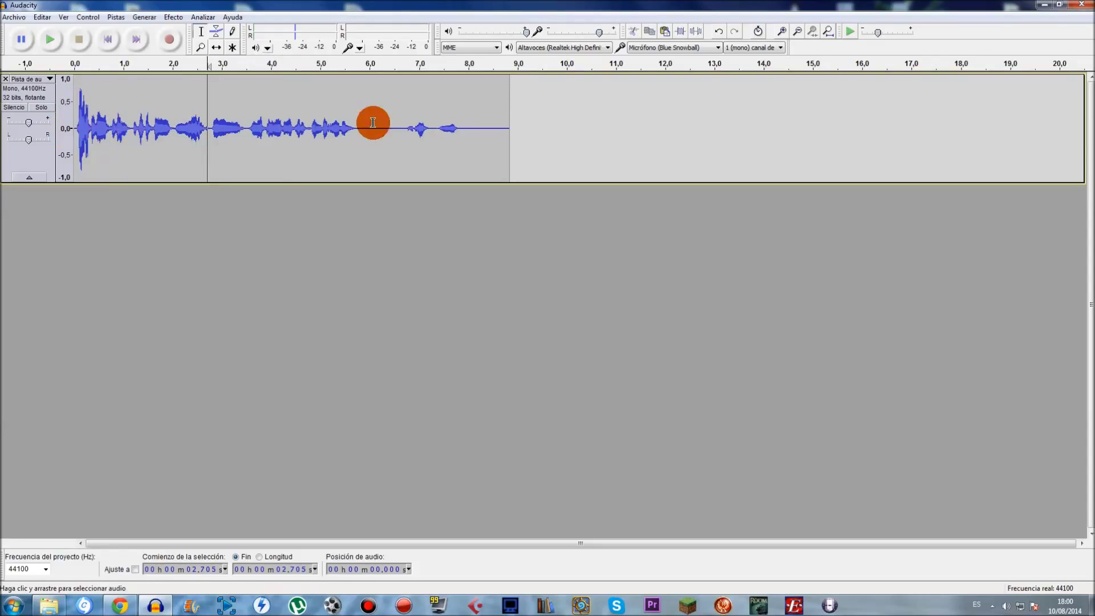
left_click(314, 127)
key("space")
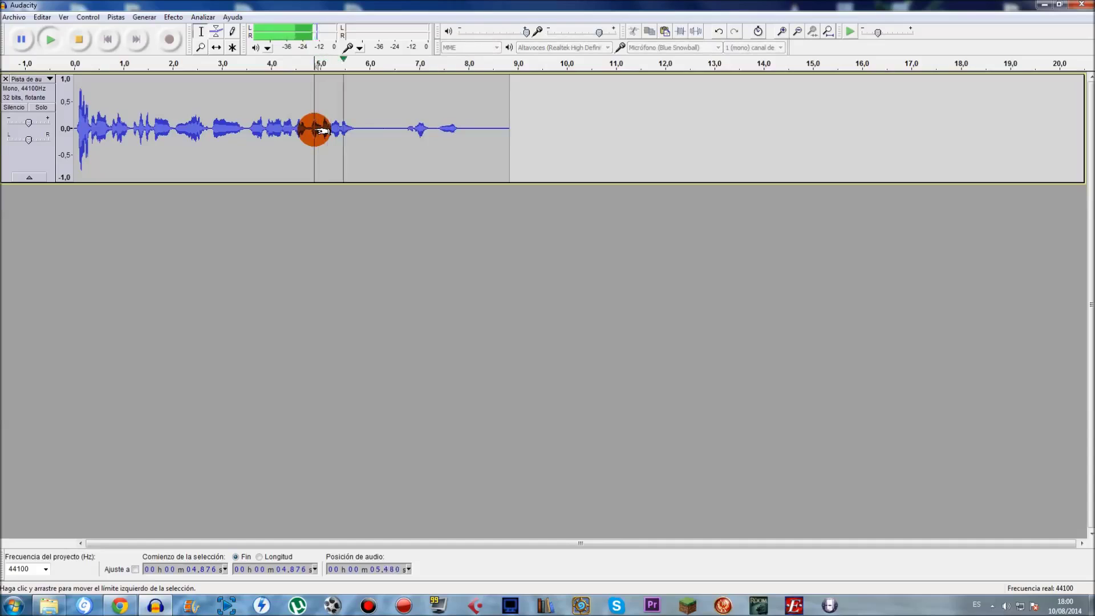
key("space")
key("space")
left_click_drag(361, 127, 502, 143)
key("Delete")
left_click(209, 115)
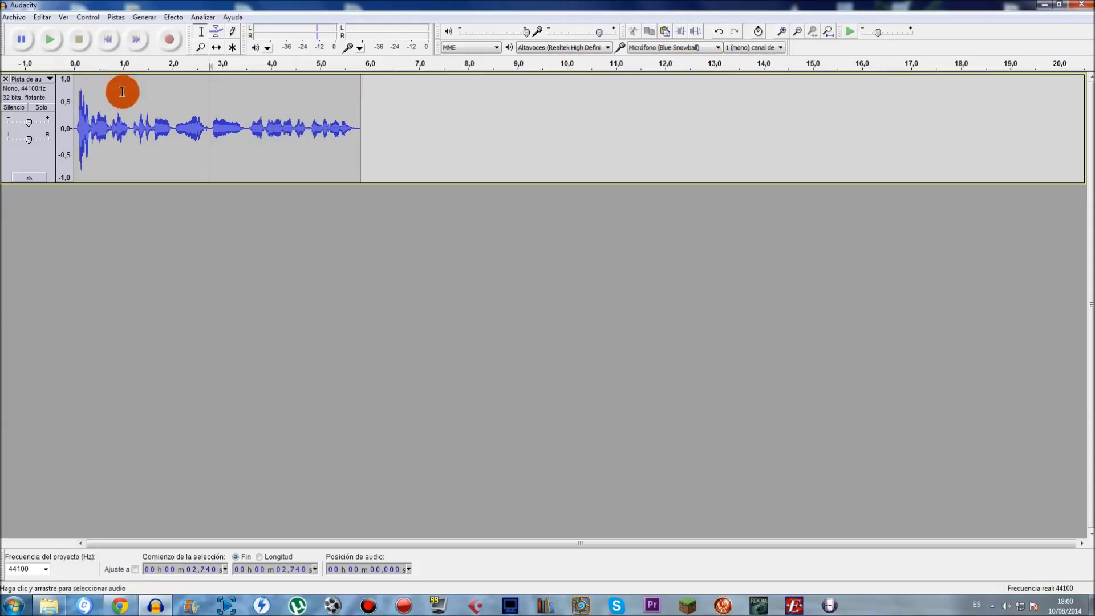
left_click_drag(77, 121, 75, 120)
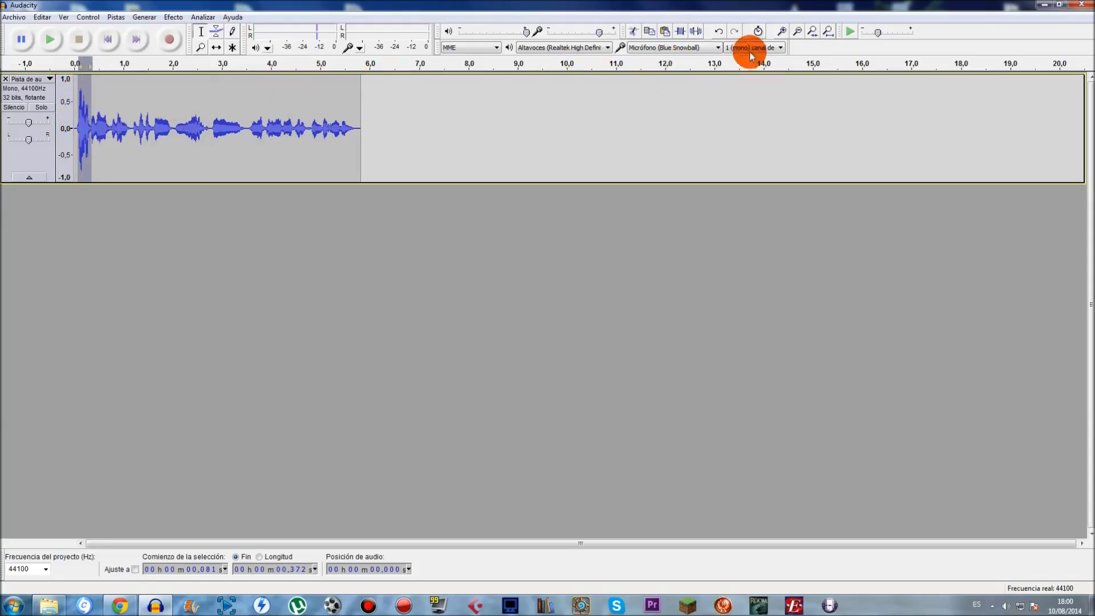
left_click(94, 105)
left_click(84, 117)
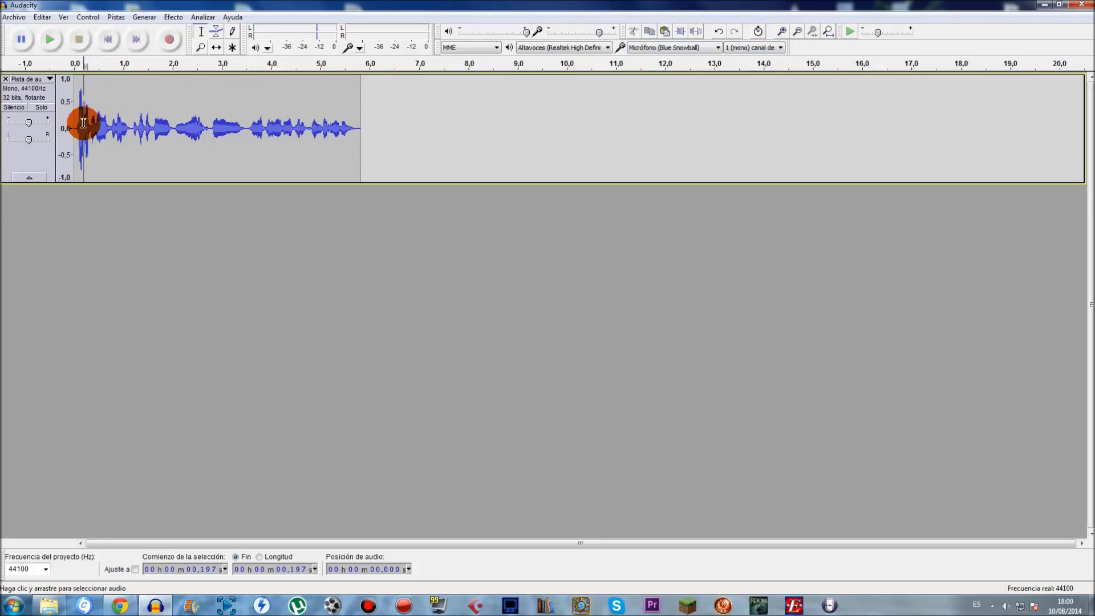
Select the short silent stretch before the first peak, from 0 s to about 0.11 s.
left_click(781, 31)
left_click(781, 31)
left_click(780, 32)
left_click(781, 32)
key("ctrl+3")
key("ctrl+3")
key("ctrl+3")
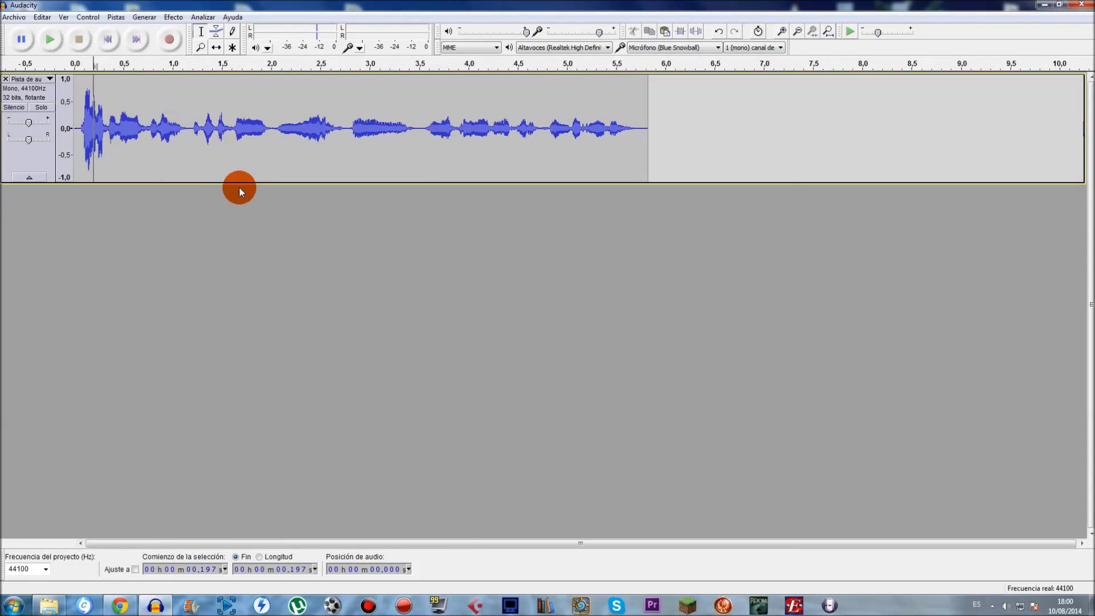
left_click_drag(84, 125, 68, 129)
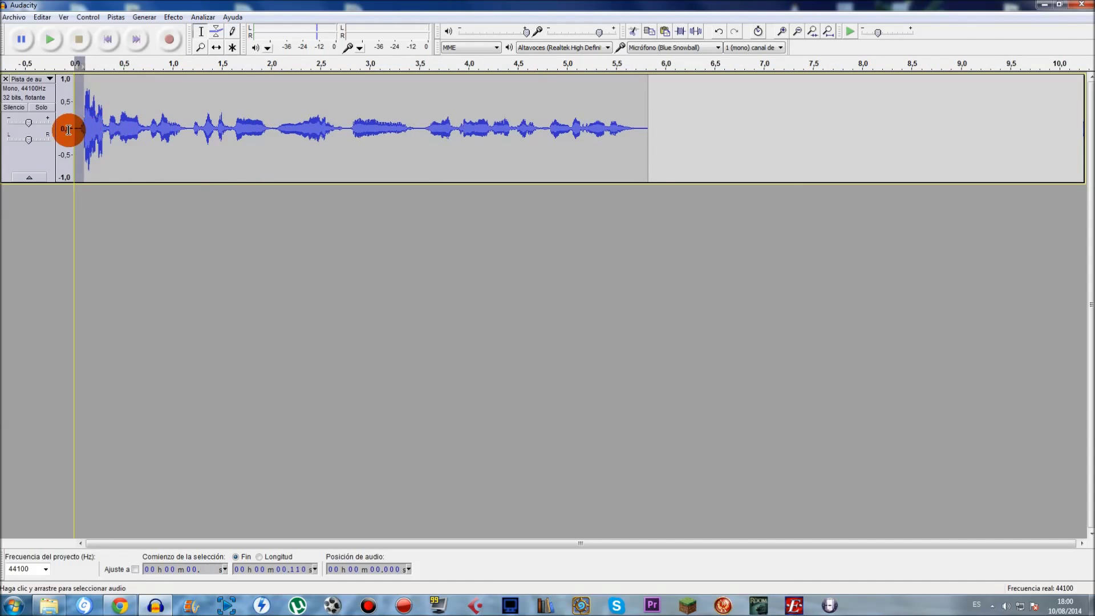
scroll(213, 192, "up", 1)
scroll(214, 192, "up", 4)
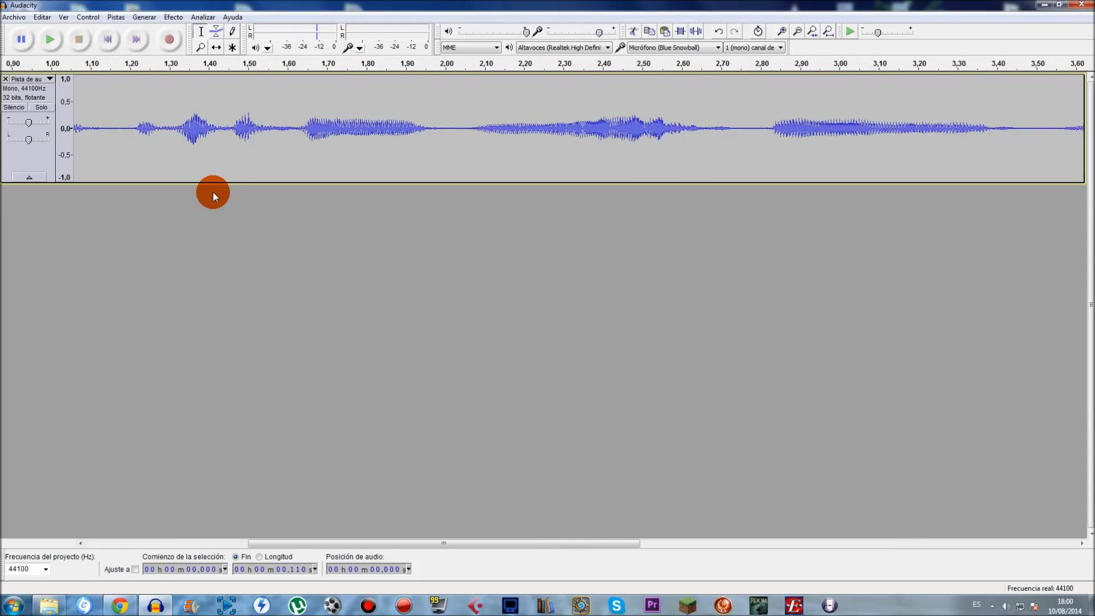
key("ctrl+2")
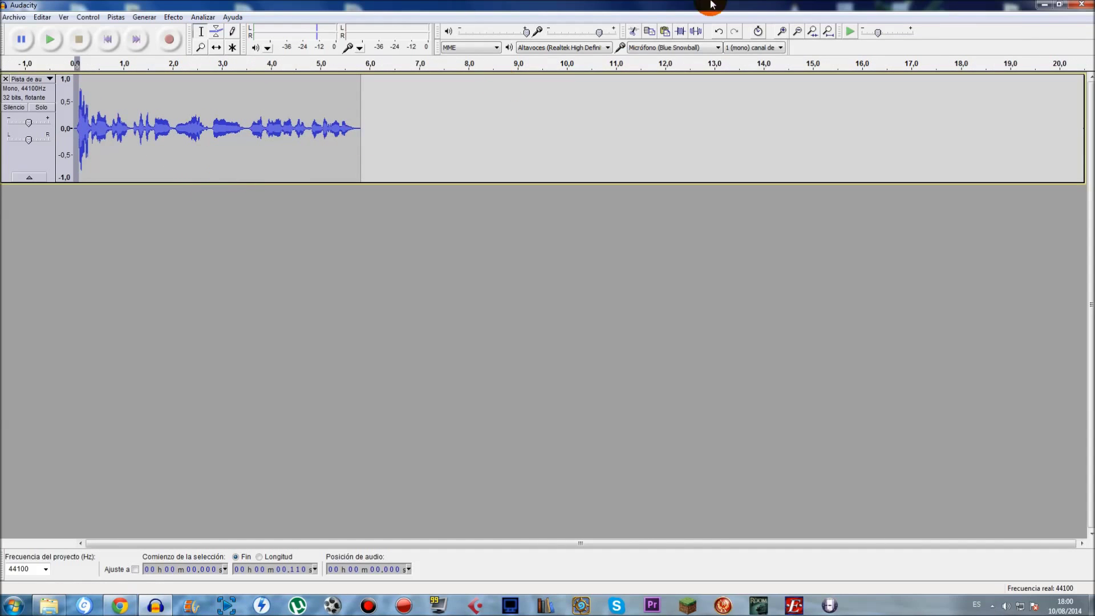
Play the selected silent stretch at the track's start and delete the first 0.013 s.
left_click(783, 32)
left_click(783, 32)
left_click(785, 32)
left_click(785, 32)
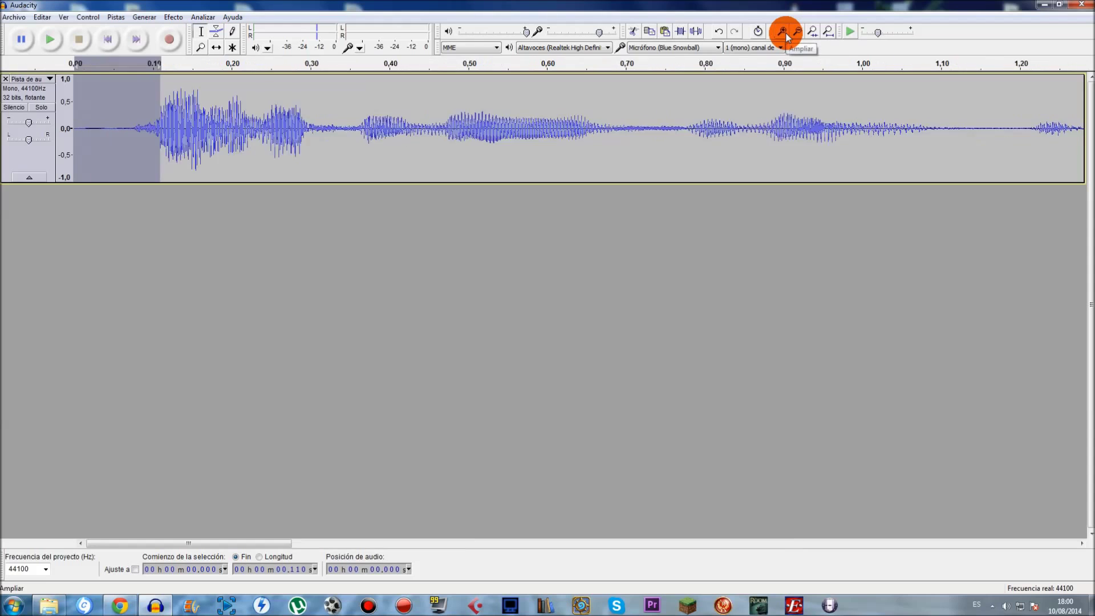
left_click(784, 32)
left_click(784, 32)
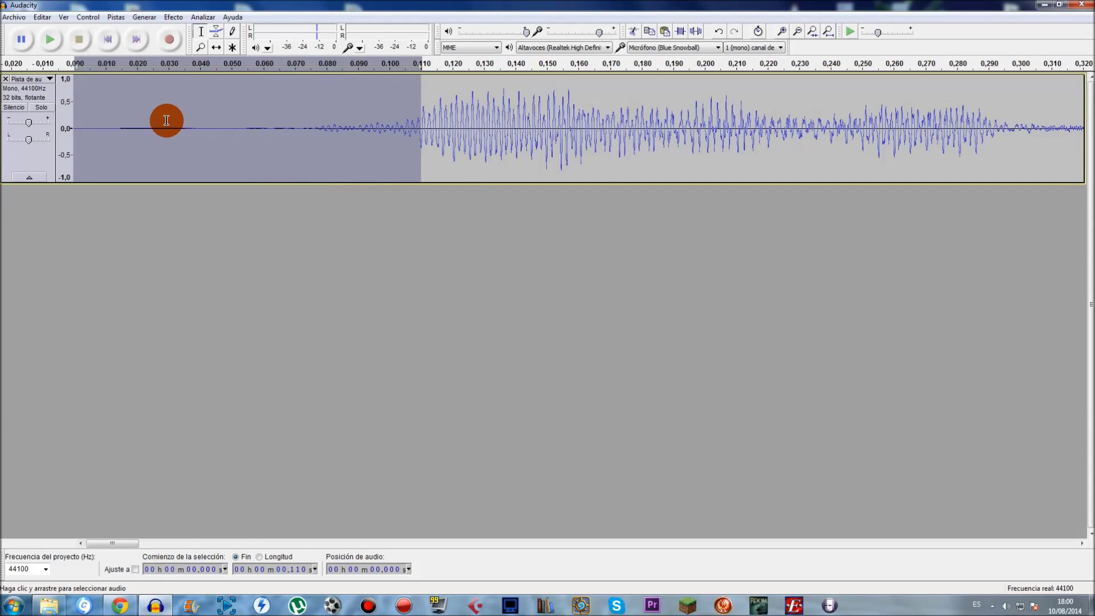
key("space")
key("space")
left_click_drag(113, 124, 8, 120)
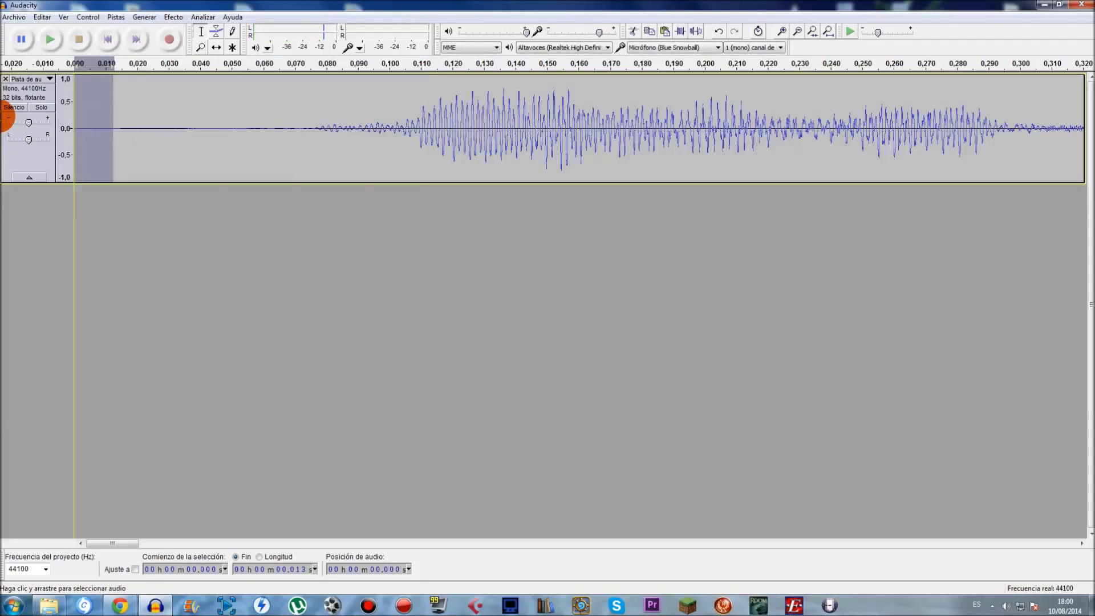
key("Delete")
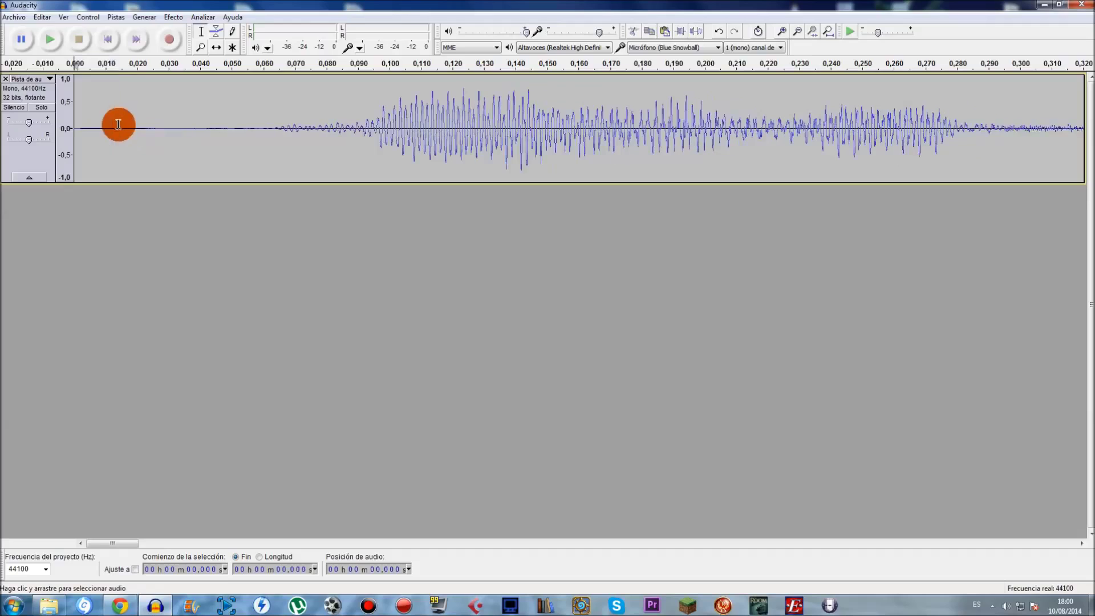
Play the quiet start again, delete about the first 0.03 s of it, and play the trimmed track.
key("space")
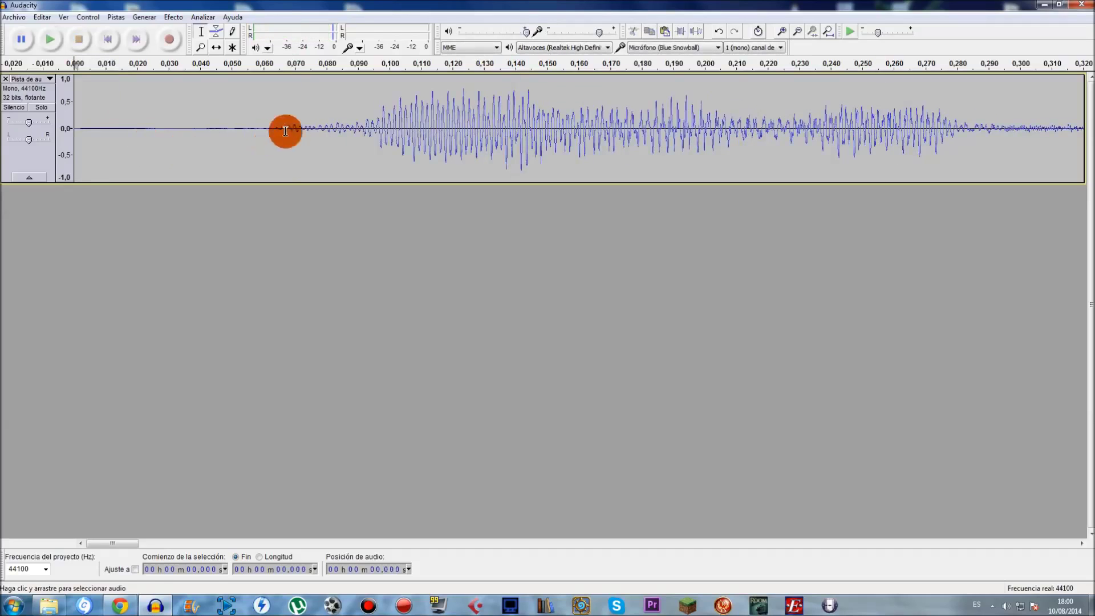
left_click_drag(299, 129, 3, 117)
key("space")
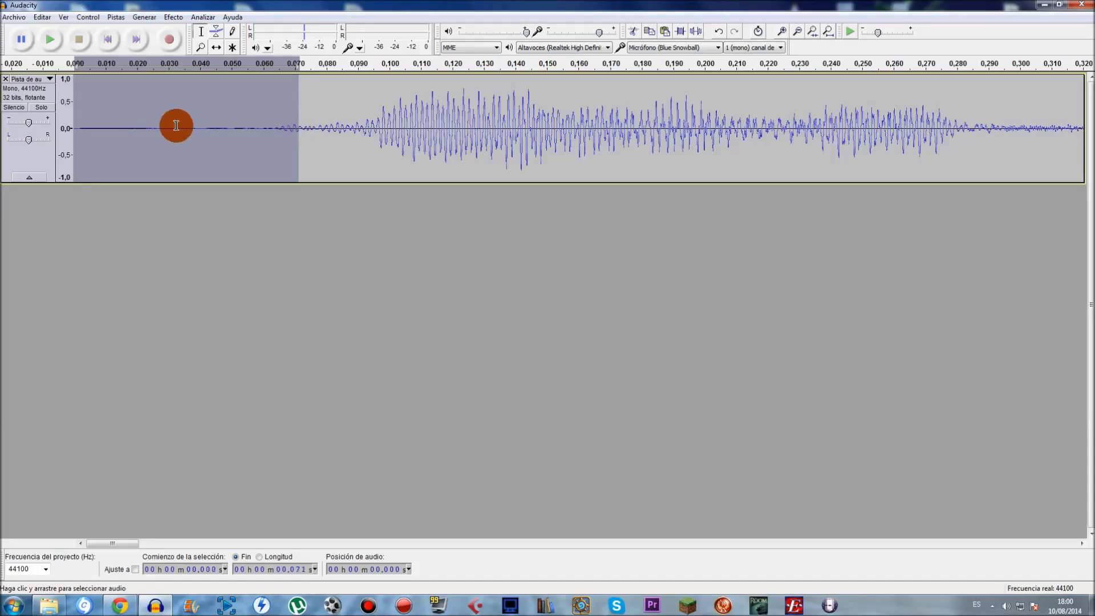
left_click_drag(175, 126, 3, 105)
key("space")
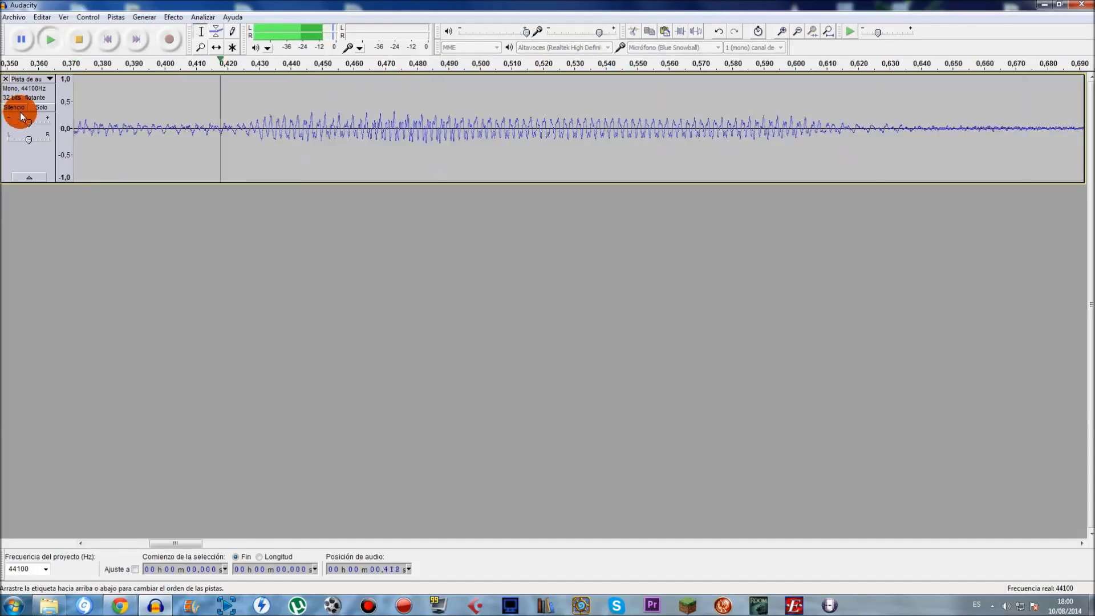
Play the quiet end of the track from about 5.63 s and delete everything after about 5.66 s.
left_click(799, 32)
left_click(799, 32)
left_click(799, 32)
left_click(800, 32)
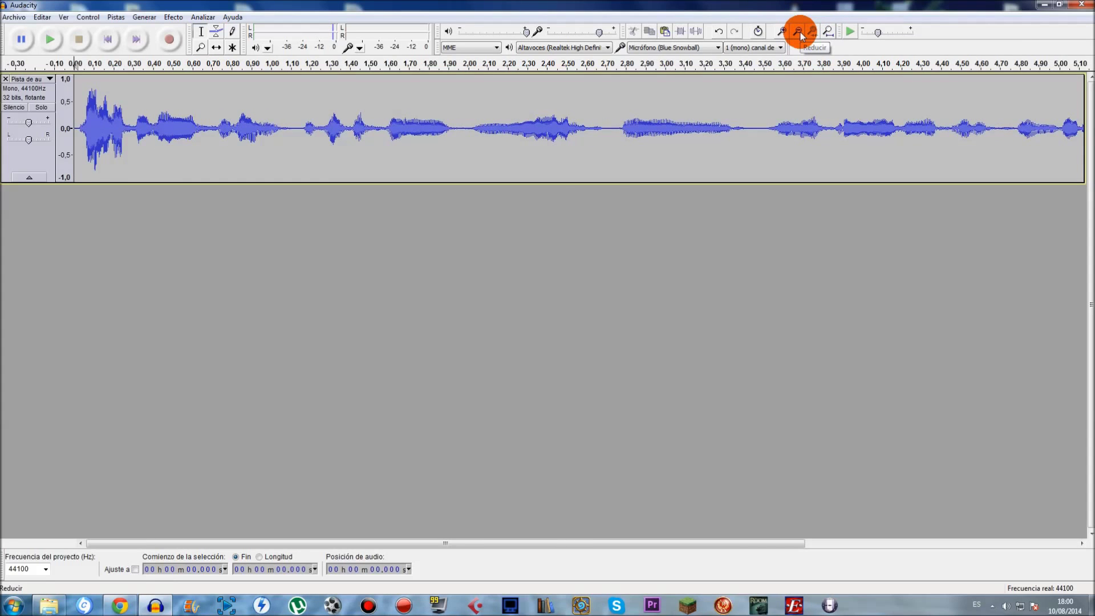
left_click(799, 32)
left_click(616, 129)
left_click_drag(616, 129, 652, 125)
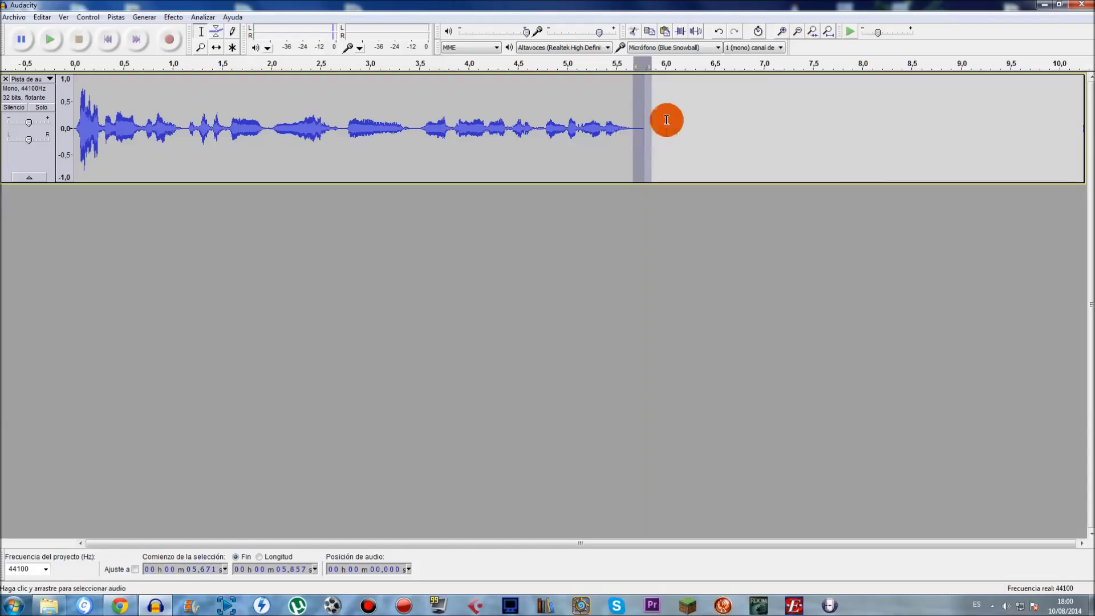
left_click(783, 32)
left_click(783, 32)
left_click(783, 32)
left_click(783, 32)
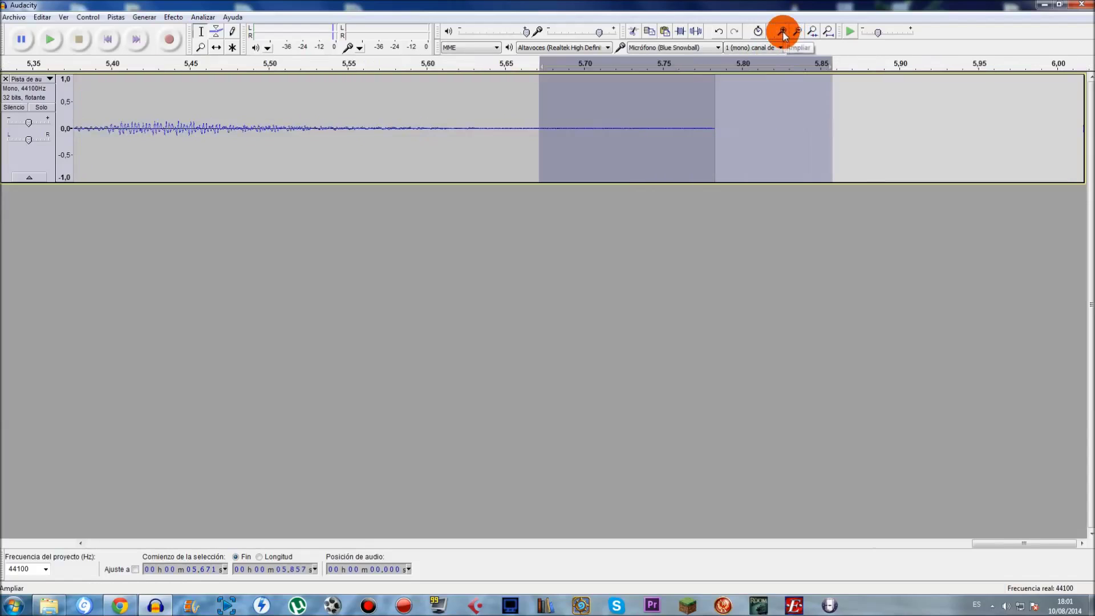
left_click(478, 126)
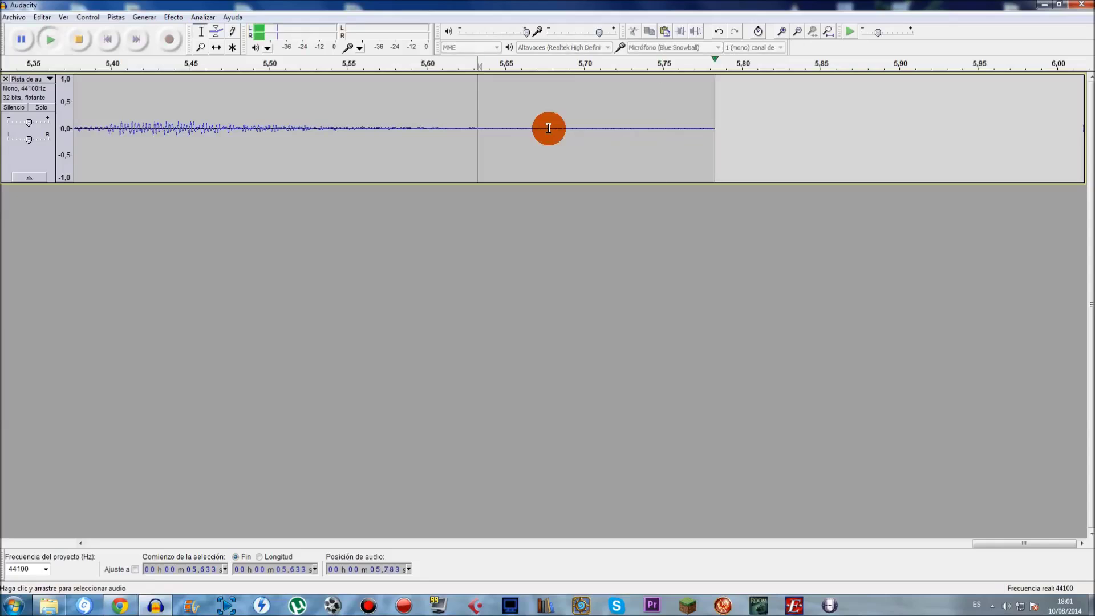
left_click_drag(527, 128, 714, 134)
key("Delete")
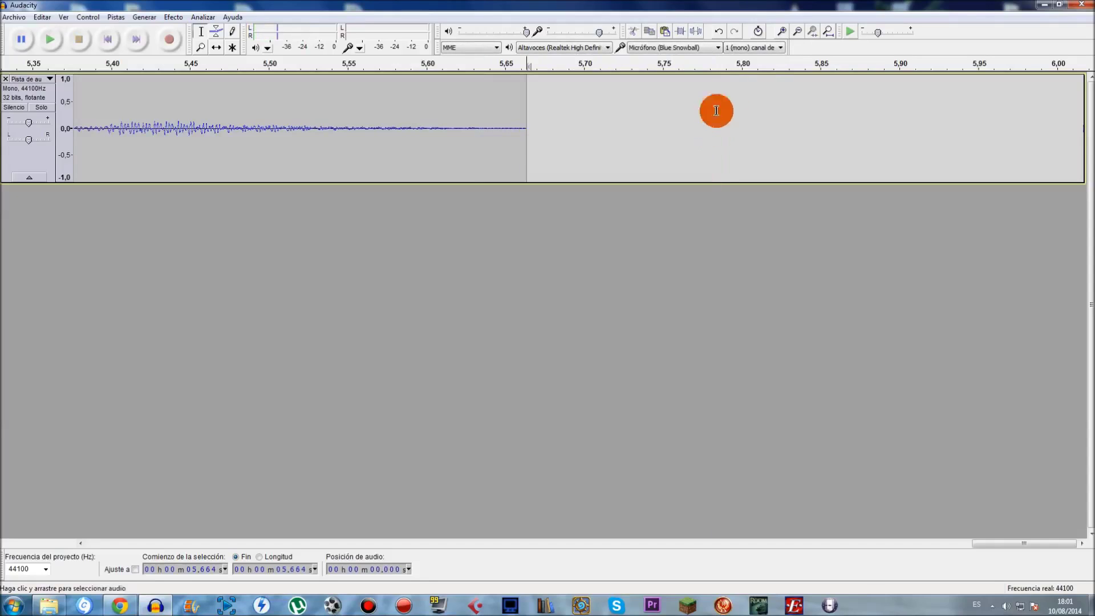
Open the Export dialog to view its destination, file name and format settings, and close it without exporting.
left_click(793, 32)
left_click(793, 31)
left_click(793, 32)
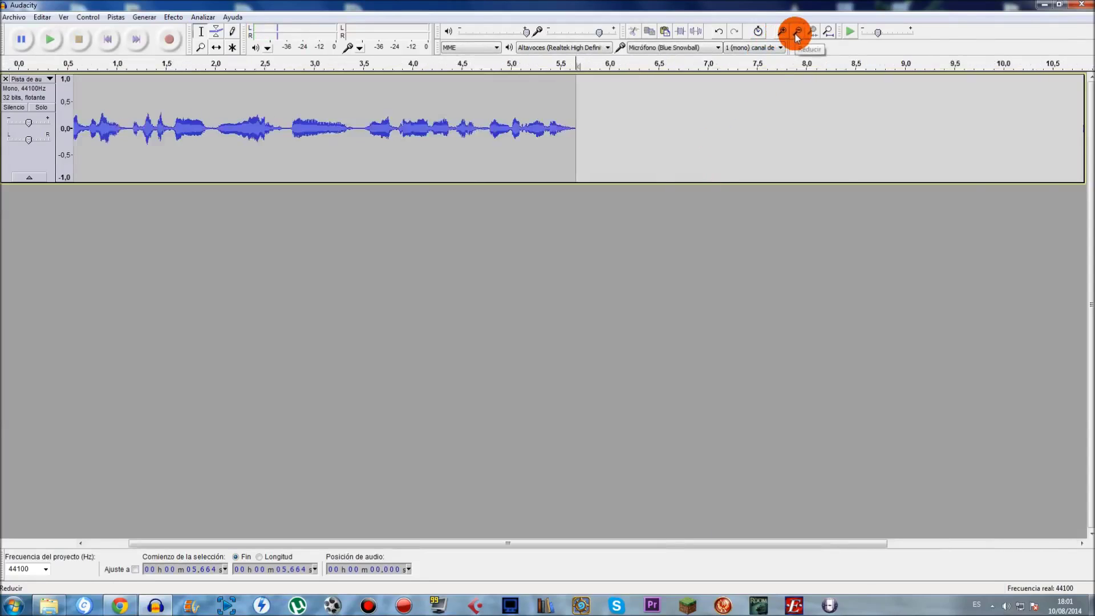
left_click(793, 32)
left_click(328, 108)
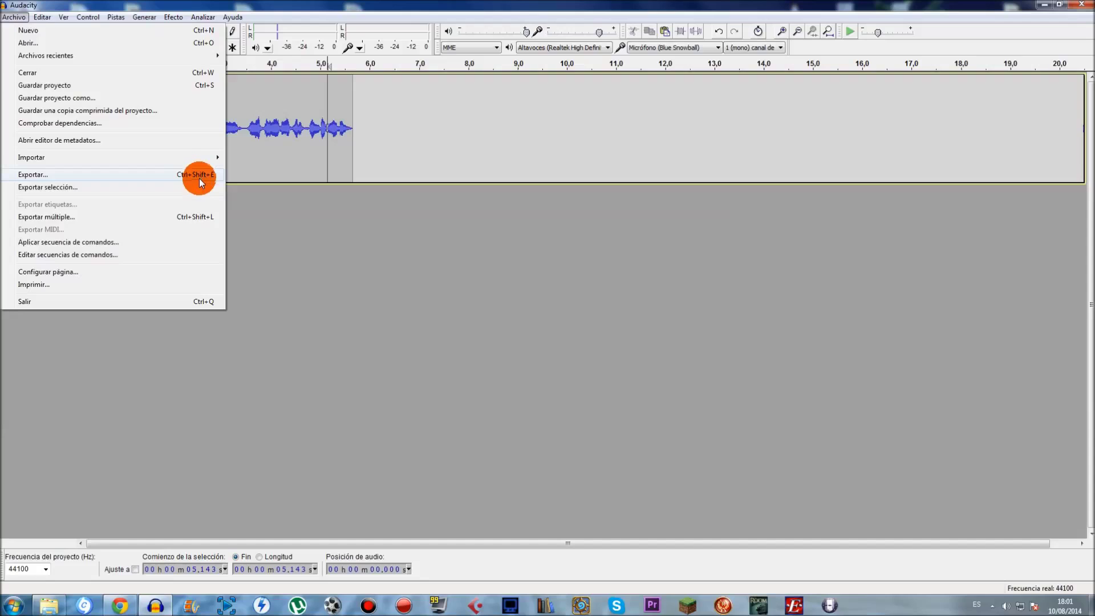
left_click(115, 176)
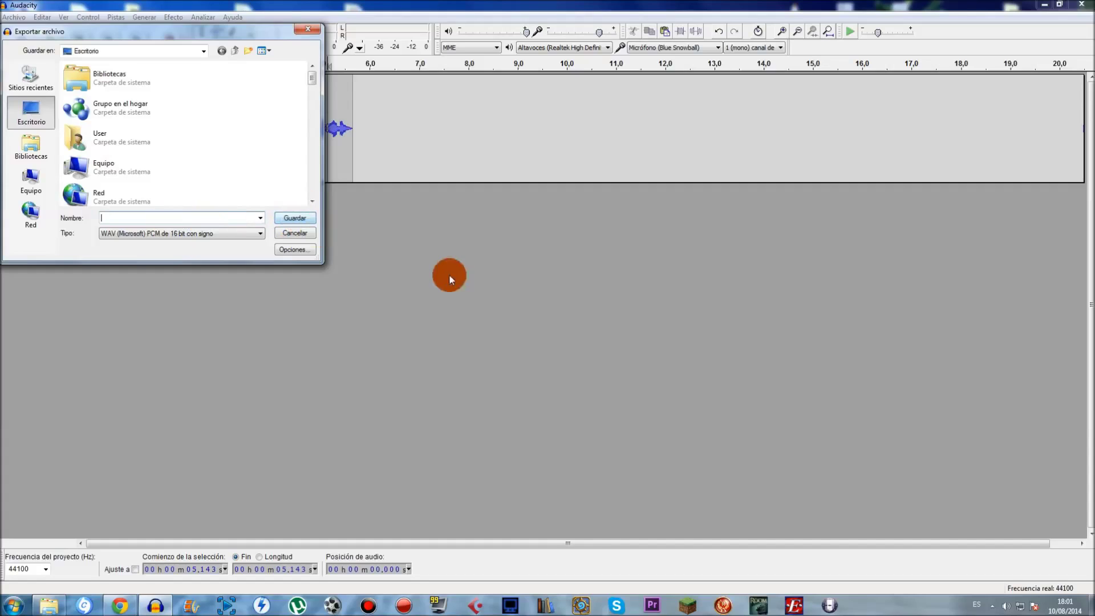
left_click(318, 29)
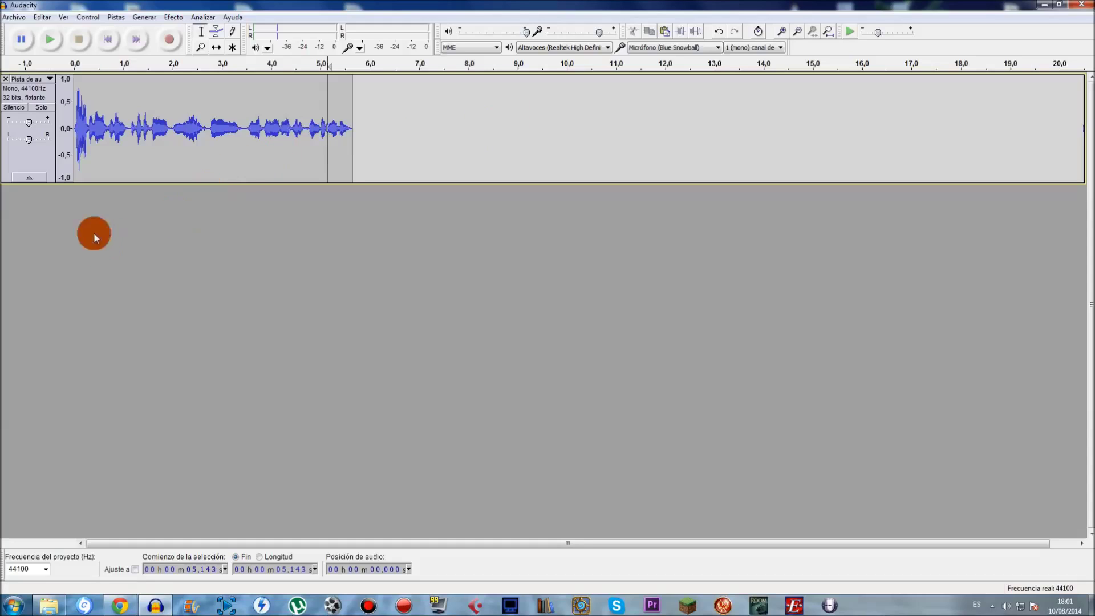
Mute the voice track and record a second track about 2 s long, starting from 1.347 s.
left_click(15, 108)
left_click(140, 110)
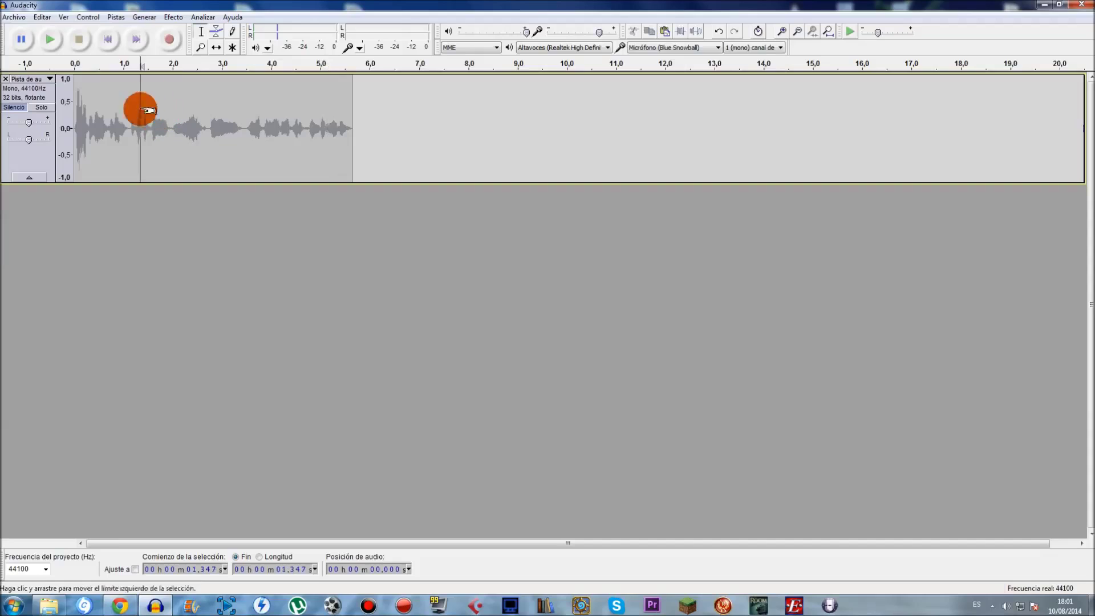
left_click(173, 36)
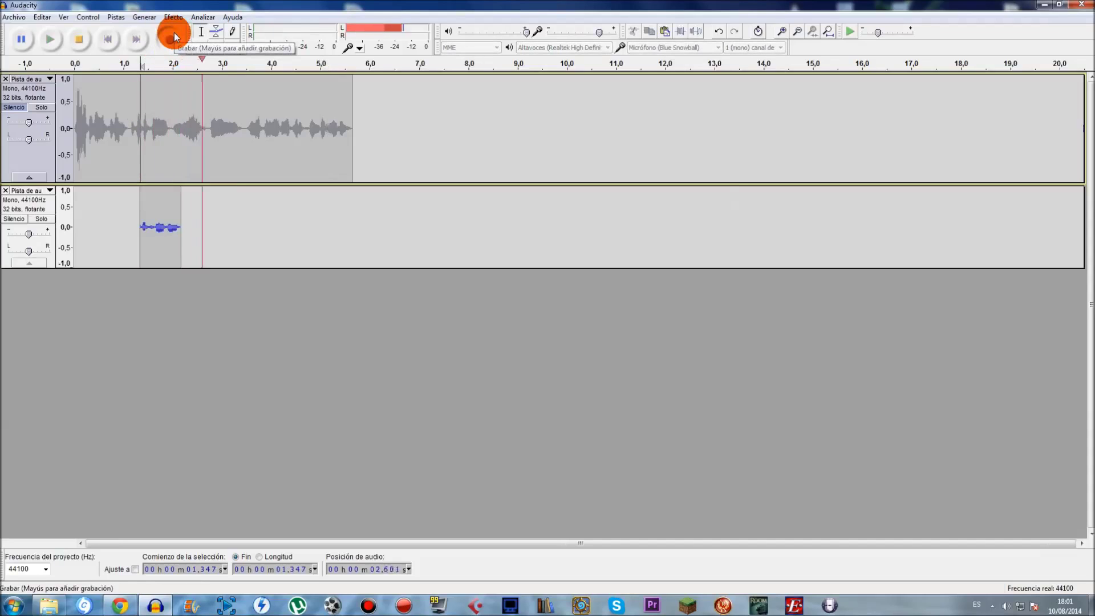
key("space")
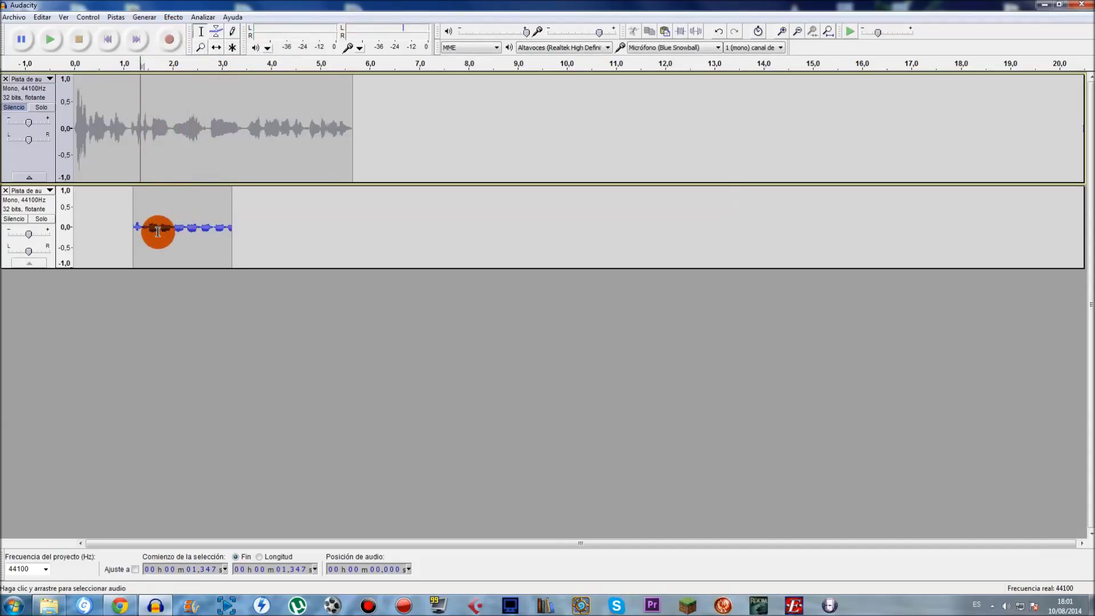
Play the newly recorded track, delete about 0.8 s at its beginning from 1.217 s, and play the remaining part.
left_click(132, 226)
key("space")
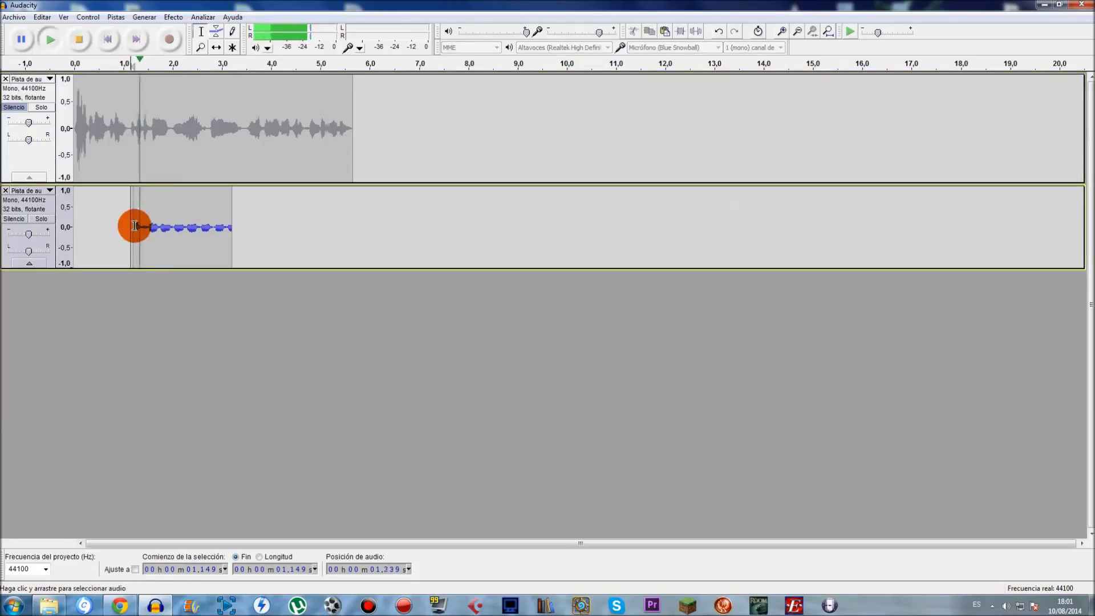
key("space")
left_click_drag(174, 227, 135, 231)
key("Delete")
key("space")
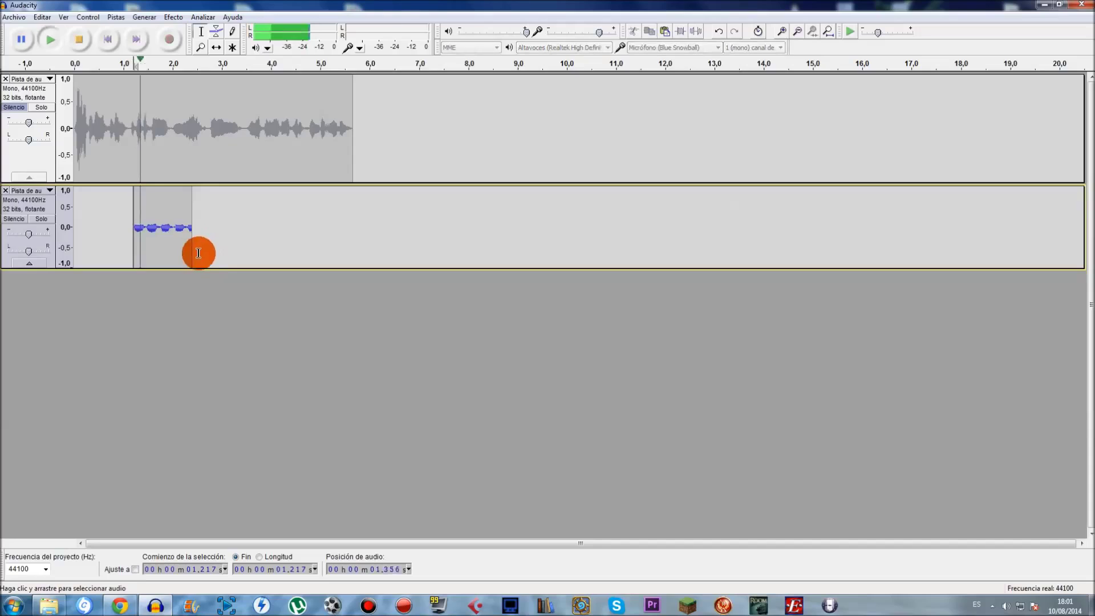
key("space")
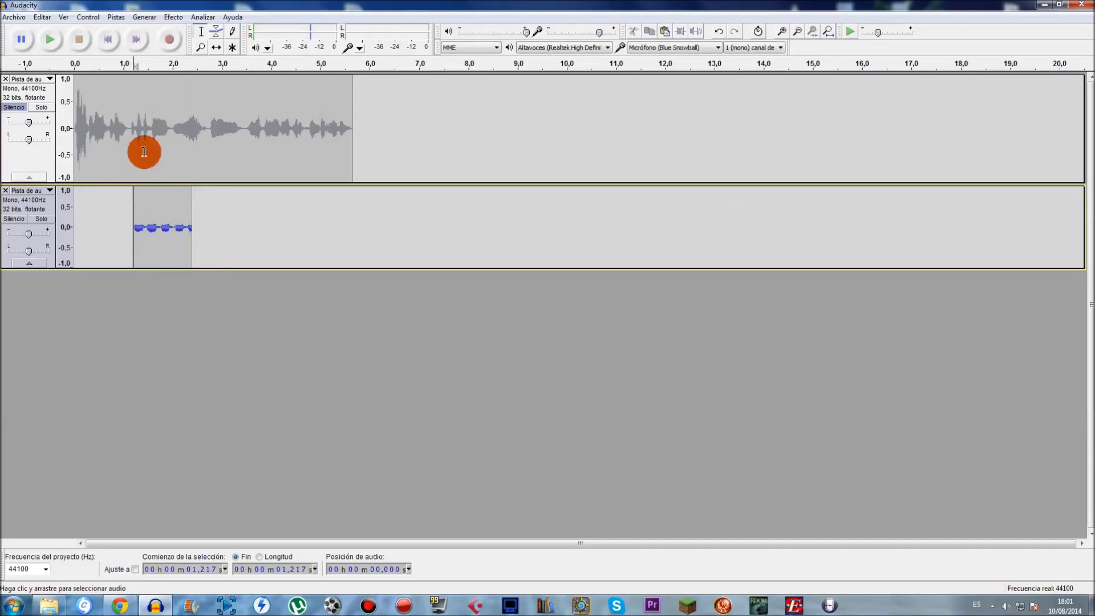
Unmute the first voice track and play both tracks together from about 1.27 s.
left_click(24, 107)
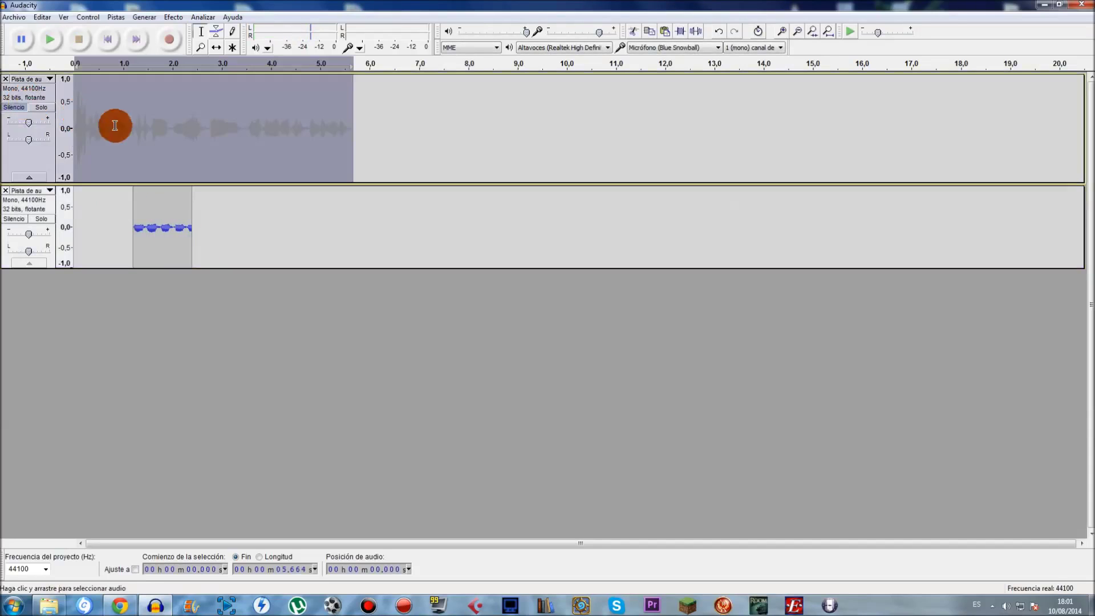
left_click(16, 106)
left_click(136, 148)
key("space")
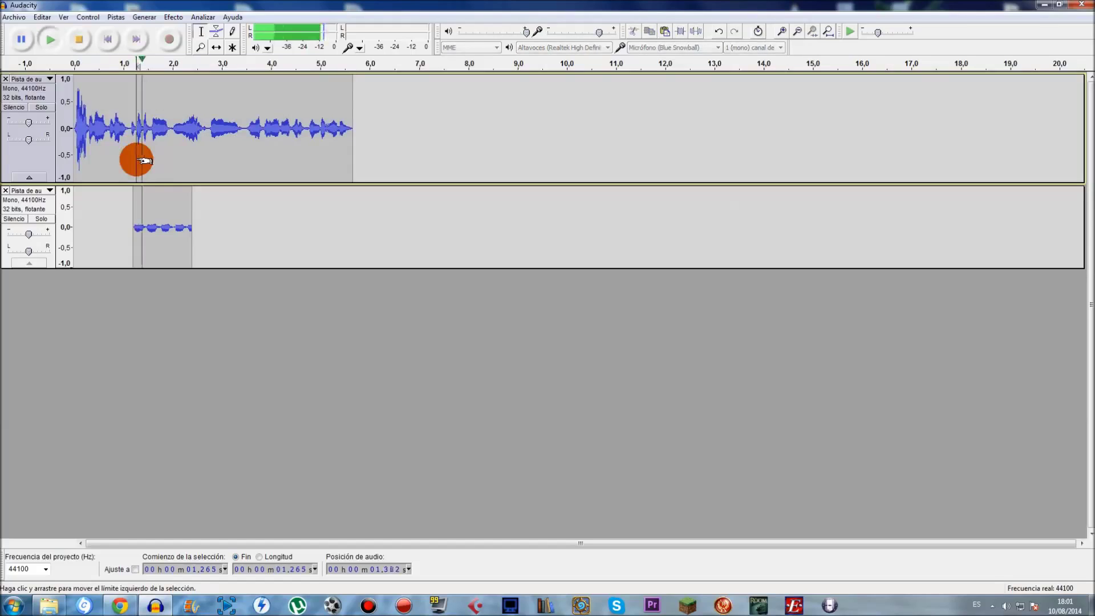
key("space")
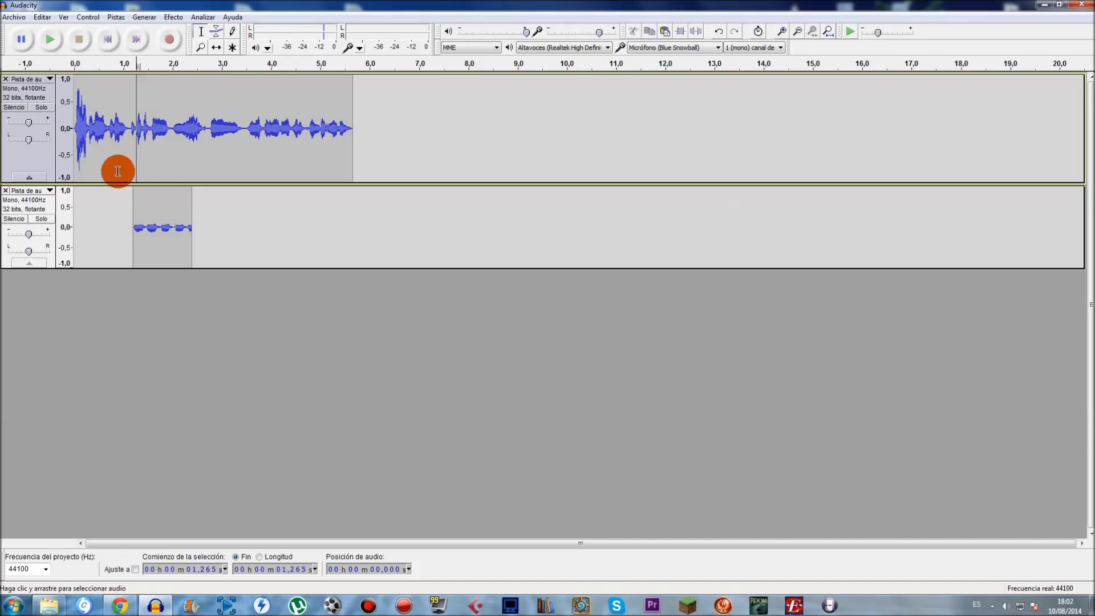
Export the project to the desktop as a 16-bit PCM WAV file named dfs, leaving the metadata fields empty.
left_click(13, 17)
left_click(46, 174)
left_click_drag(183, 29, 685, 77)
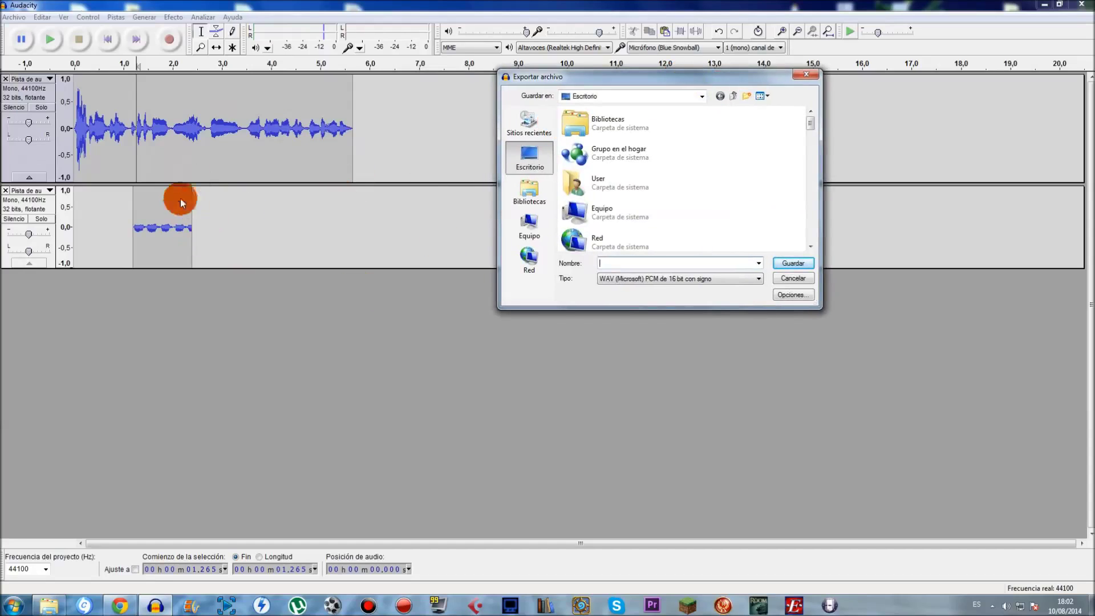
type("dfs")
left_click(784, 266)
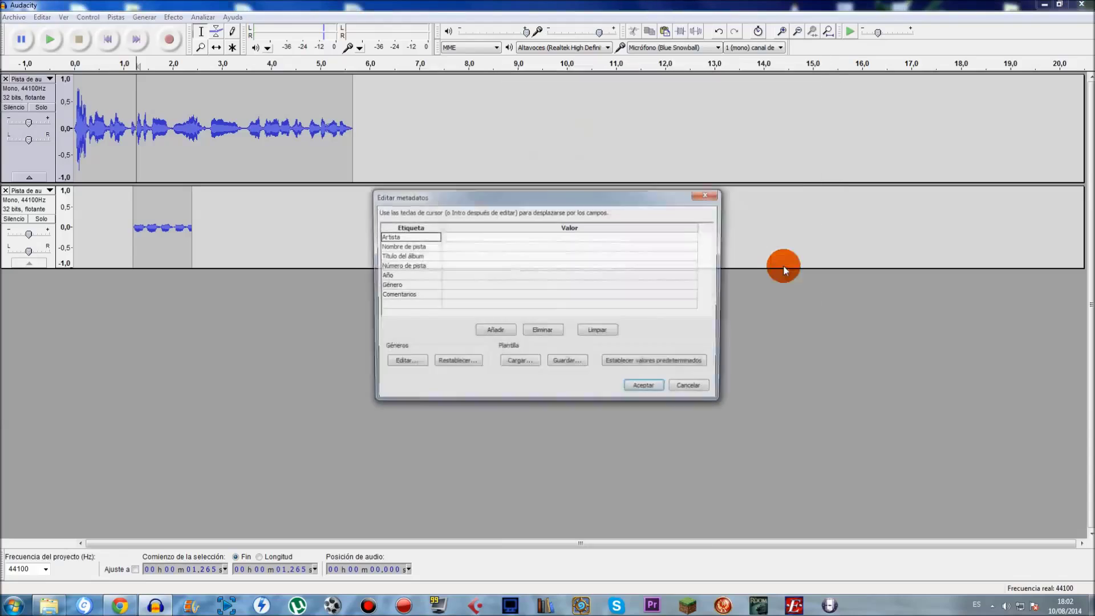
left_click(645, 388)
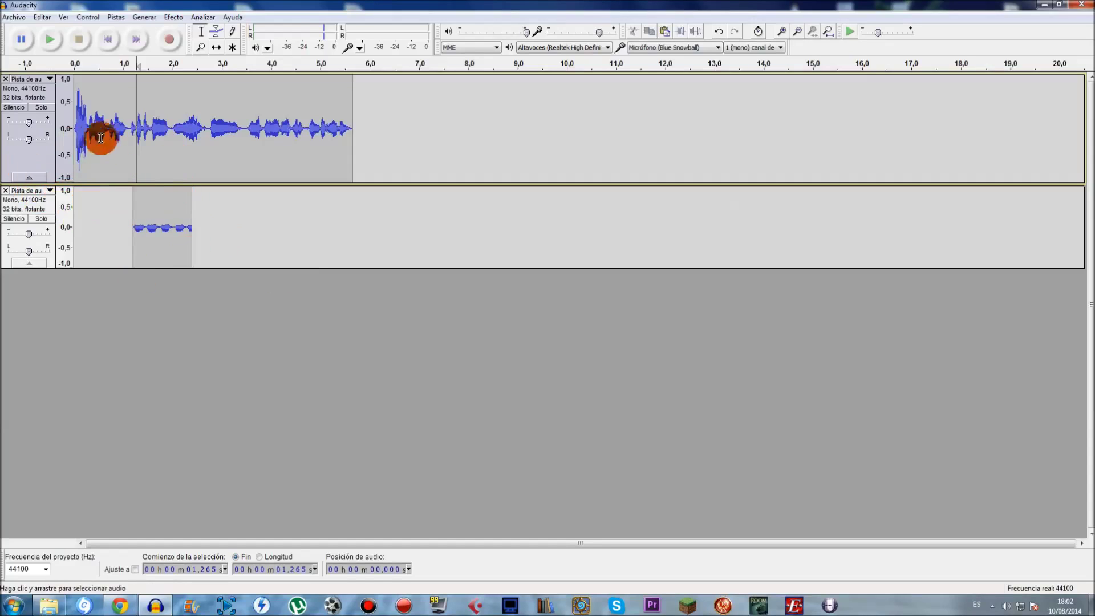
Select the second track's clip from about 1.22 s to 2.61 s and view the available save and export commands.
left_click_drag(111, 231, 204, 244)
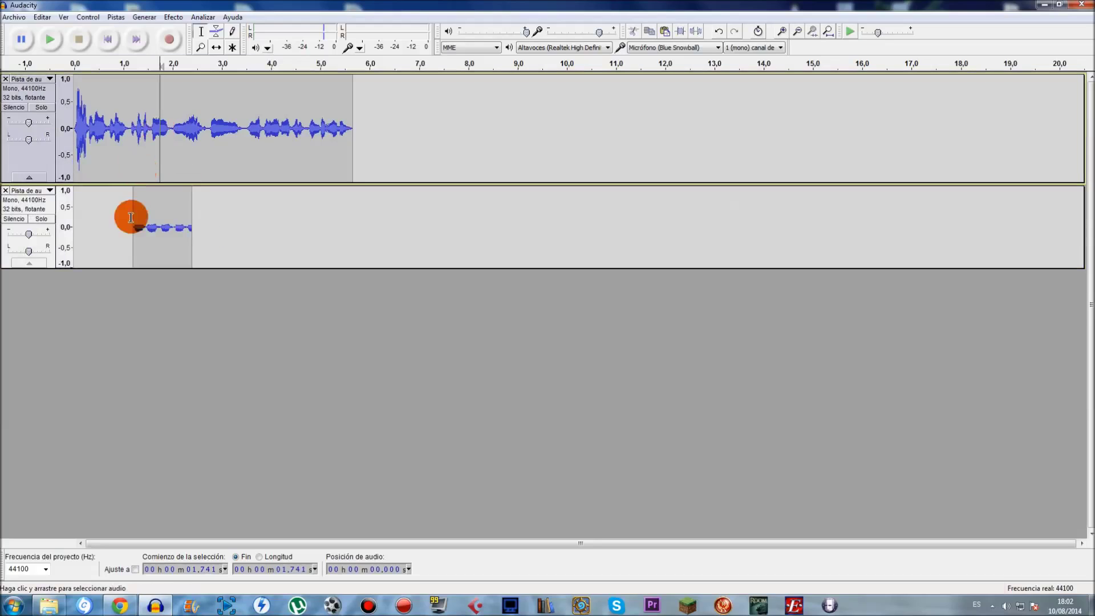
left_click_drag(134, 220, 203, 226)
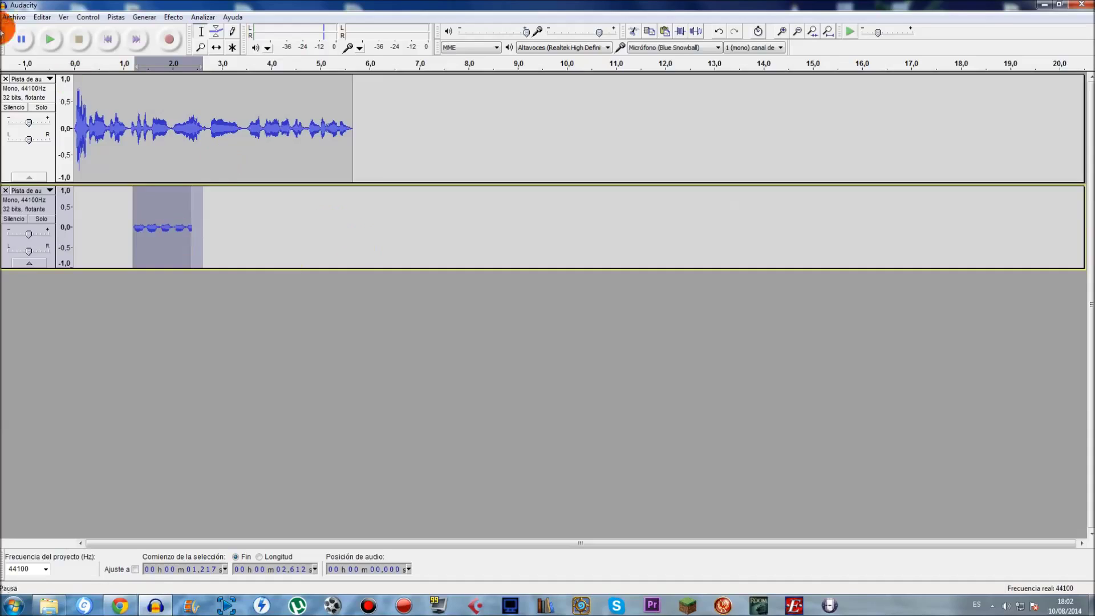
left_click(14, 18)
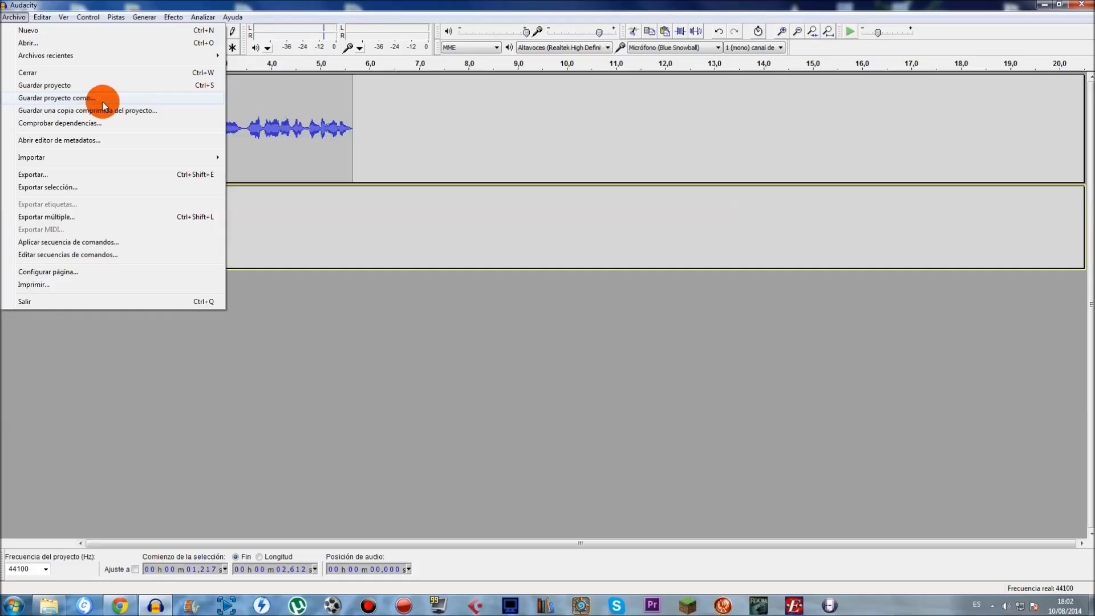
left_click(447, 183)
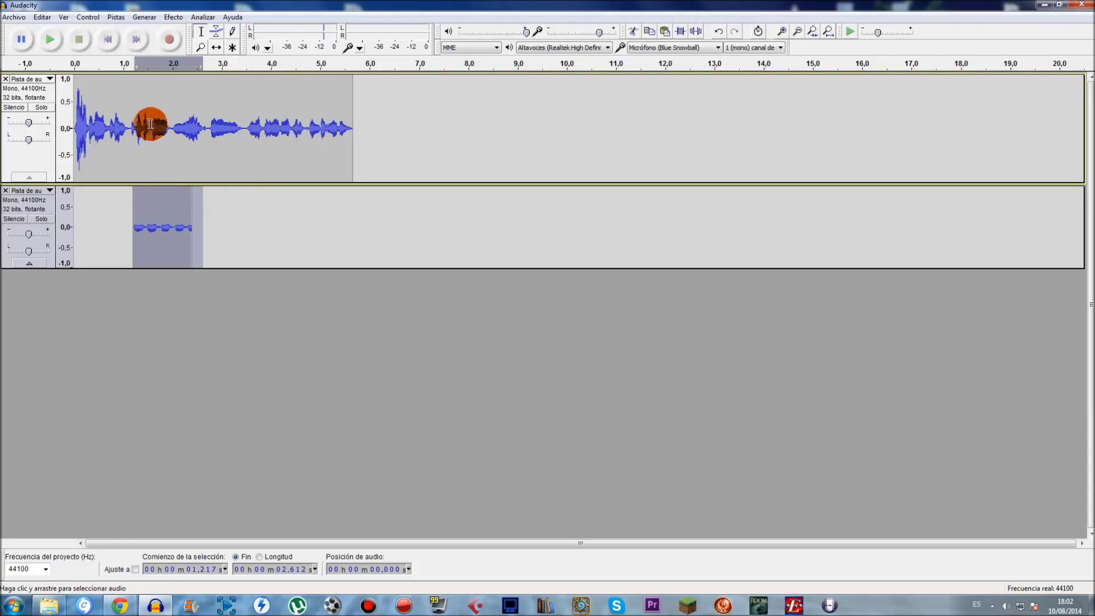
left_click_drag(138, 87, 199, 157)
double_click(148, 143)
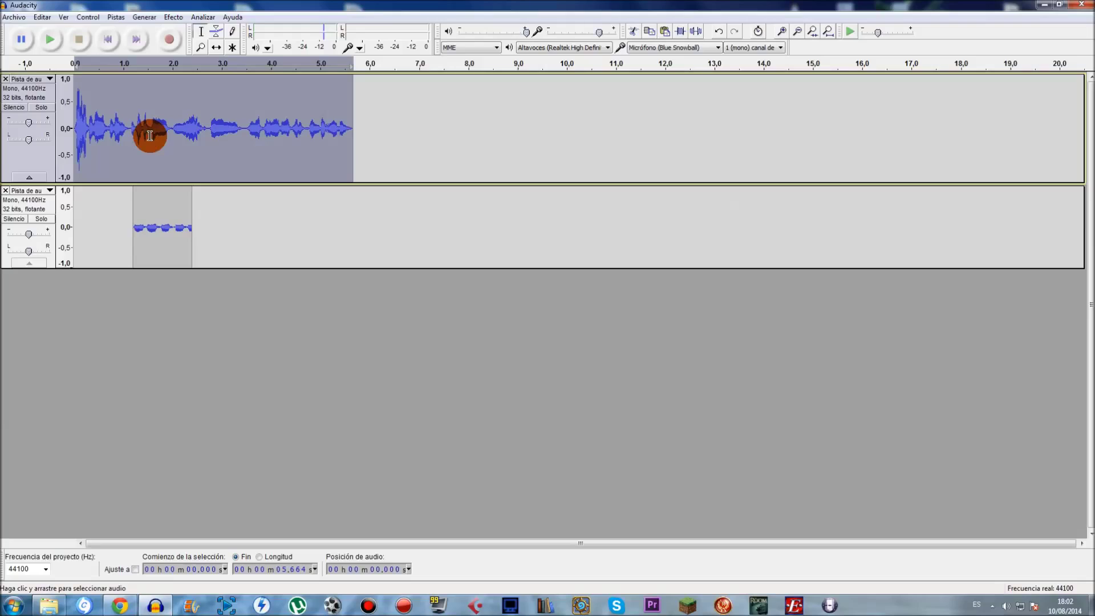
left_click(134, 168)
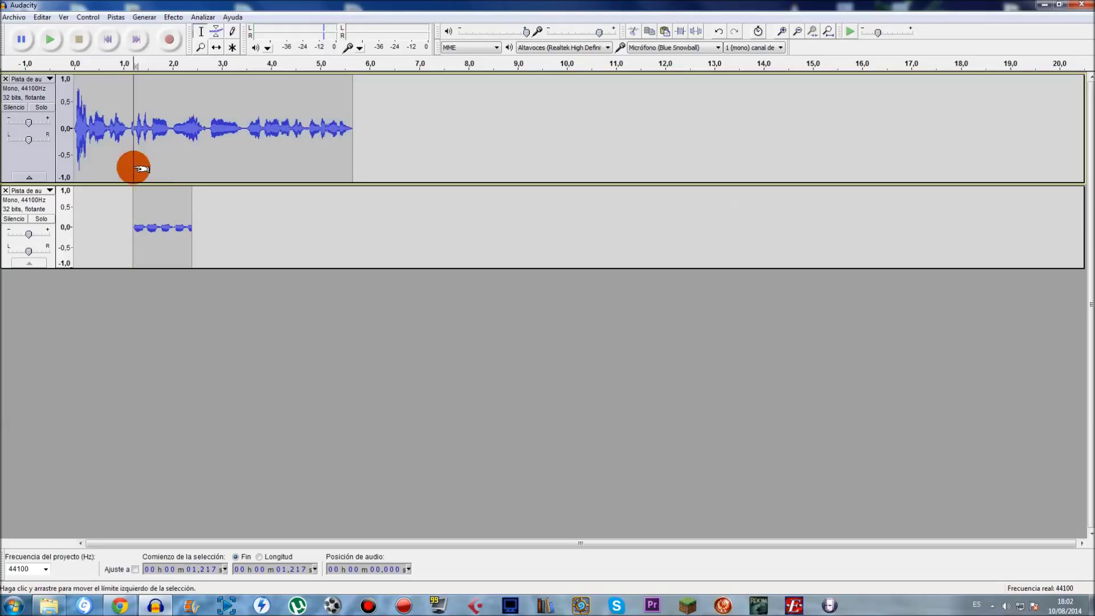
left_click_drag(143, 211, 171, 223)
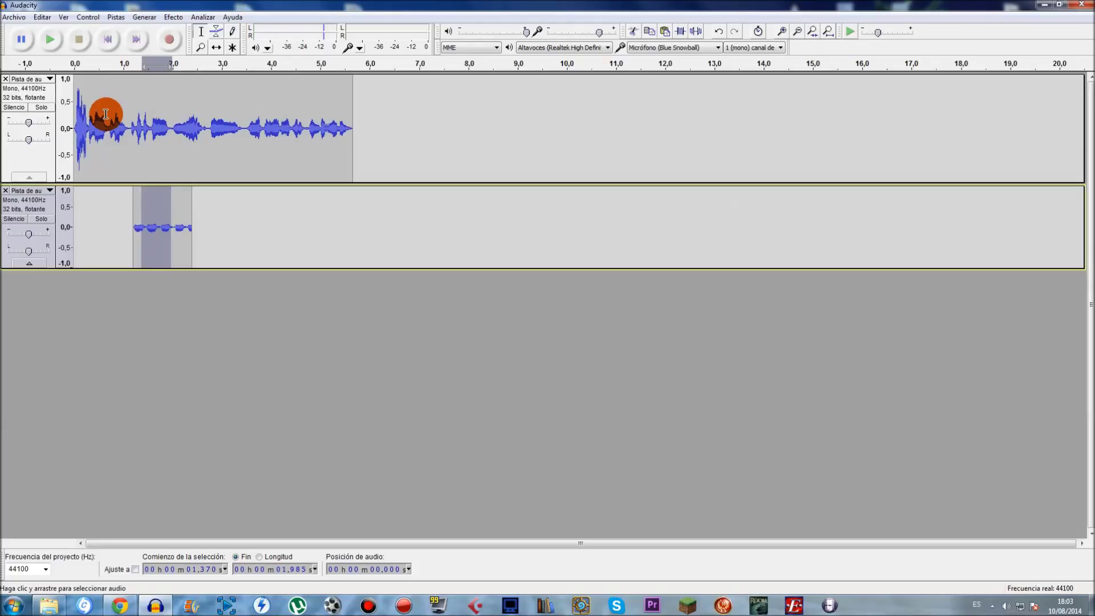
left_click_drag(325, 130, 164, 133)
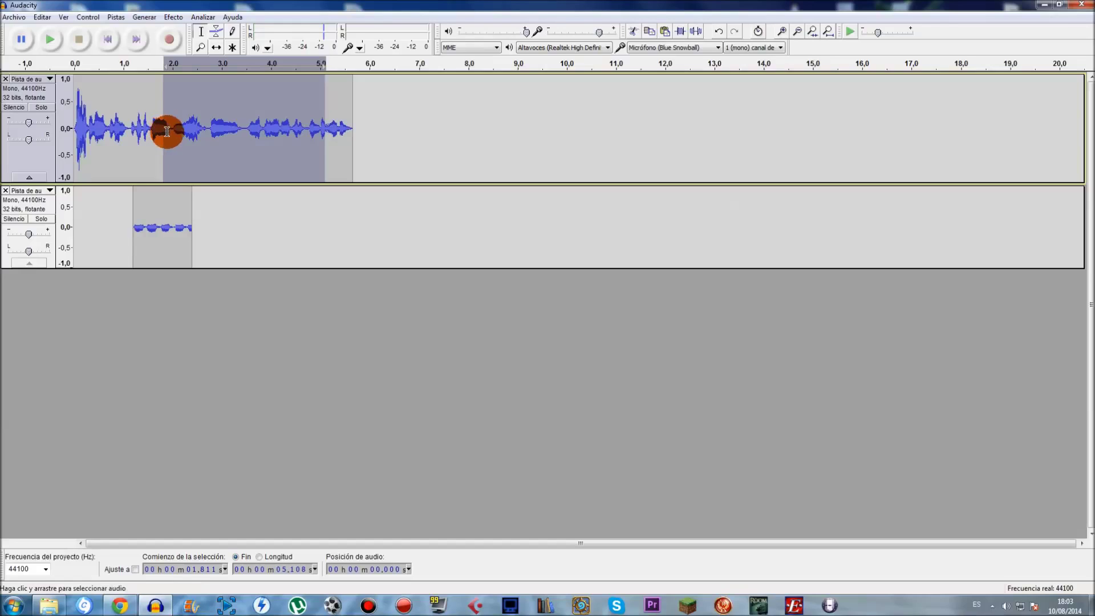
left_click_drag(170, 132, 211, 153)
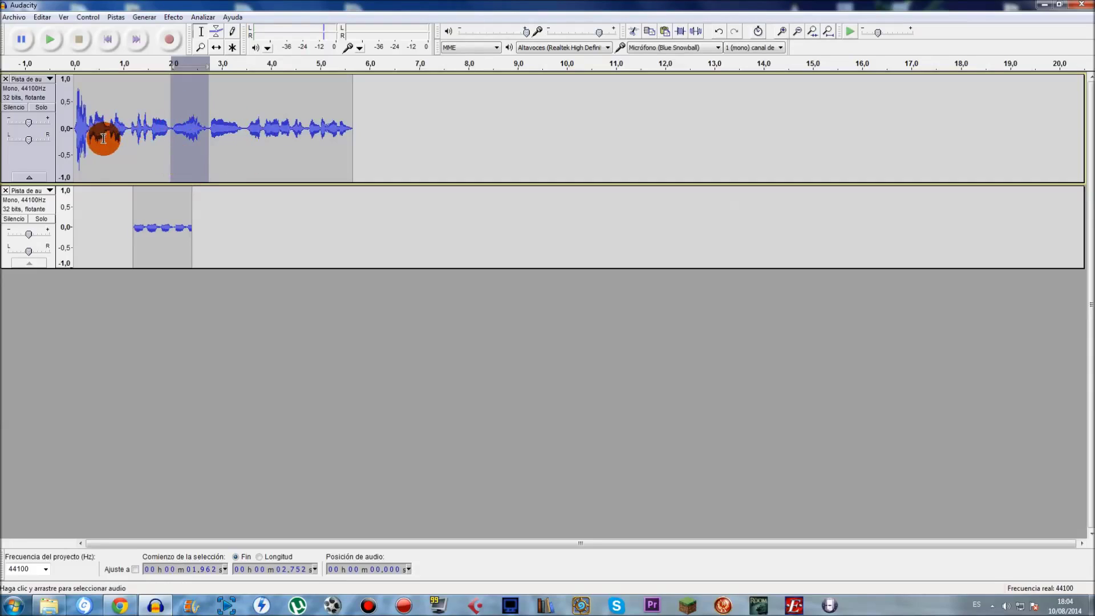
left_click_drag(90, 139, 159, 143)
left_click_drag(244, 122, 351, 140)
left_click(259, 147)
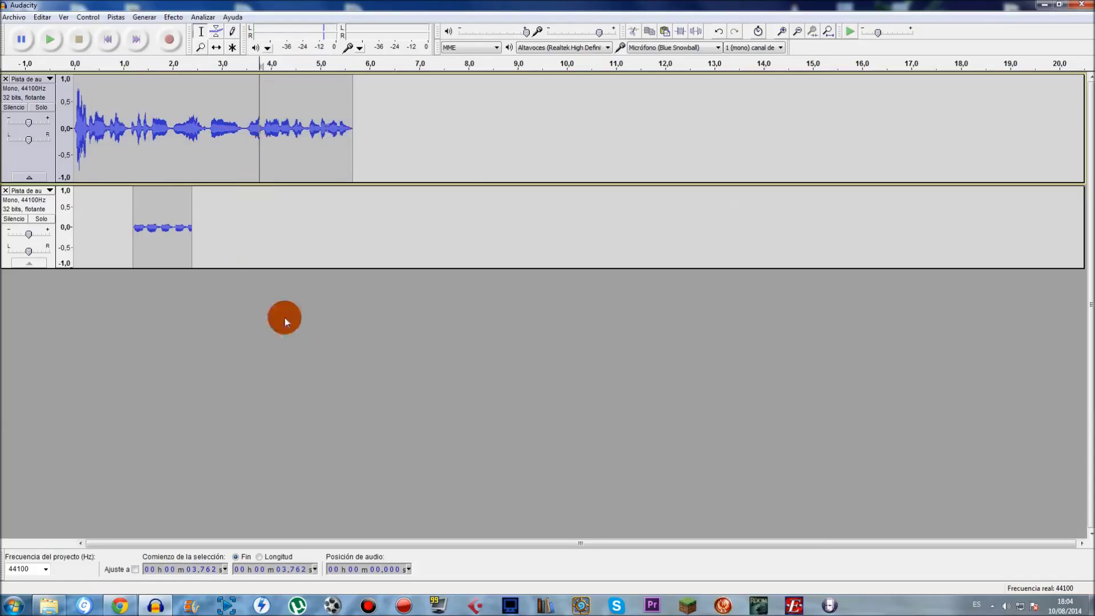